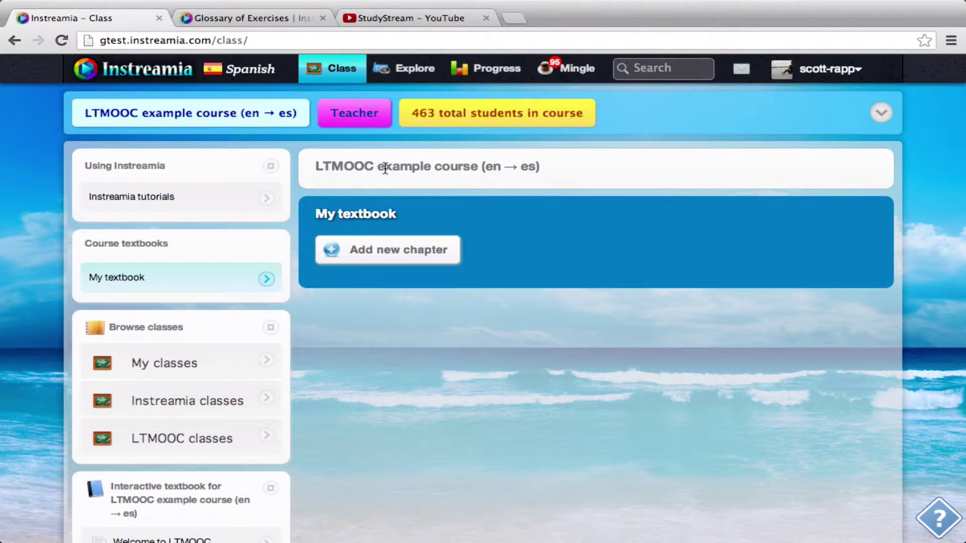
Add a new chapter to My textbook, fill two more top-row slots and the slot below them with new modules, and save.
click(398, 261)
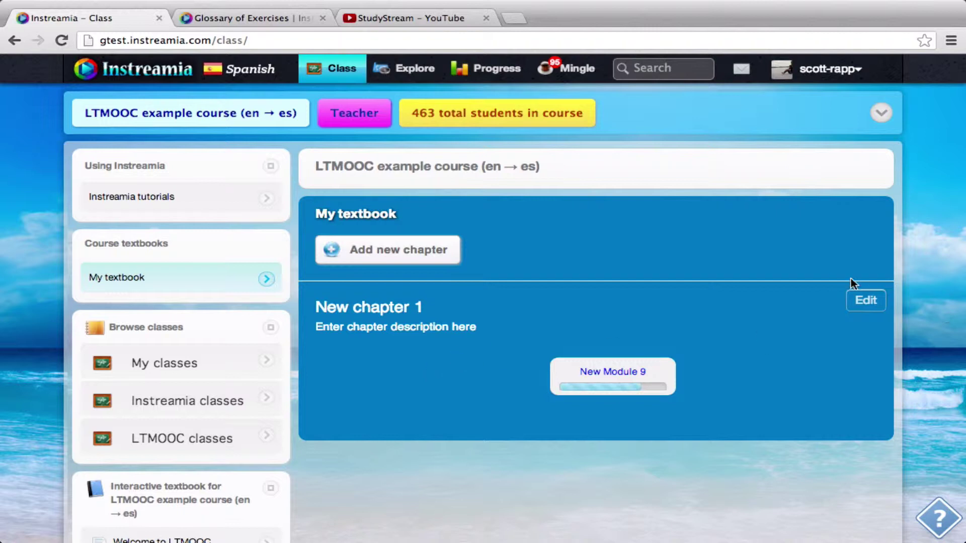
click(864, 313)
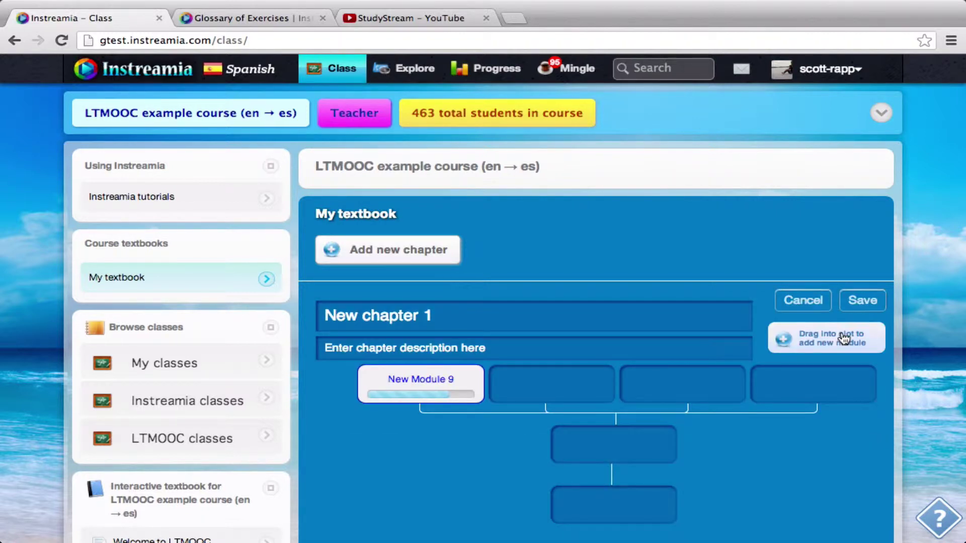
drag(835, 339, 565, 382)
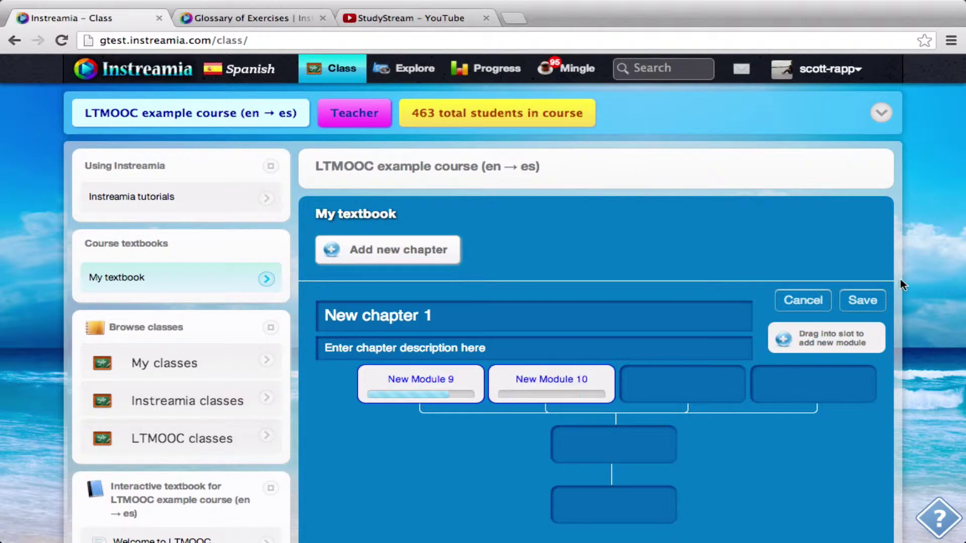
drag(856, 334, 711, 400)
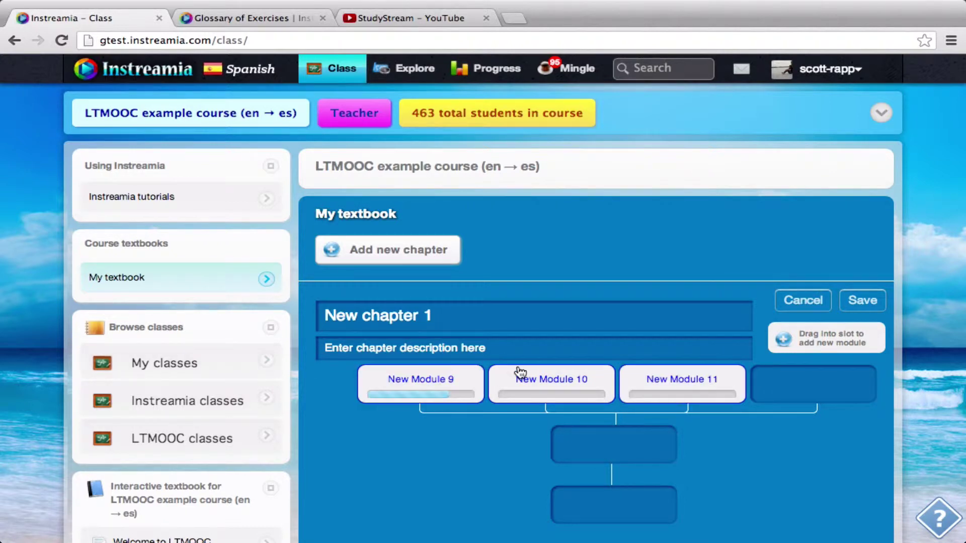
drag(851, 345, 632, 455)
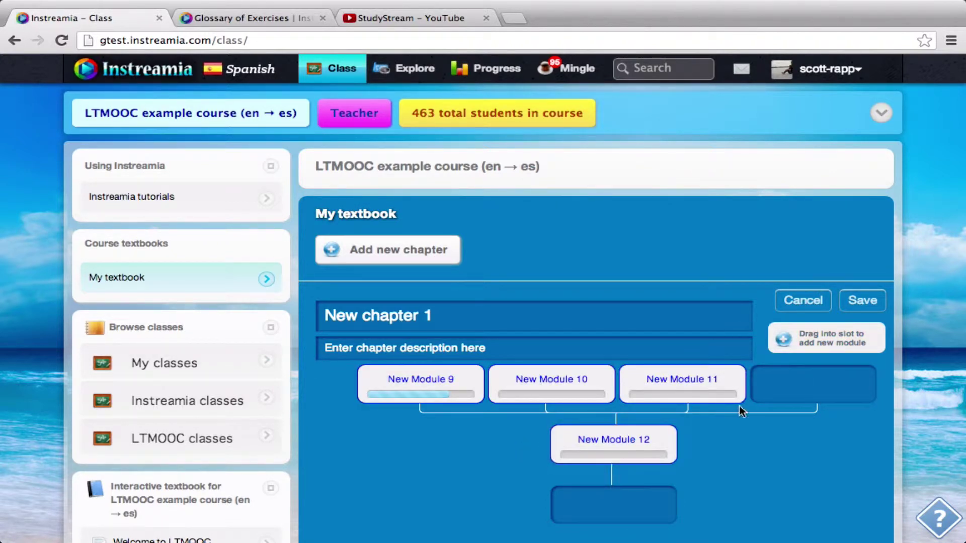
click(859, 303)
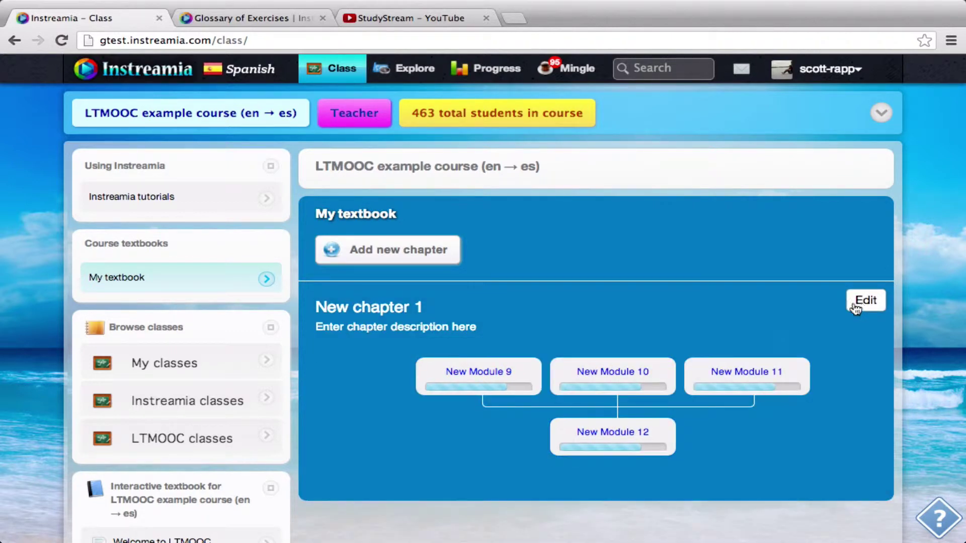
Open the new chapter for editing and change its title to "Preterite Tense".
click(859, 304)
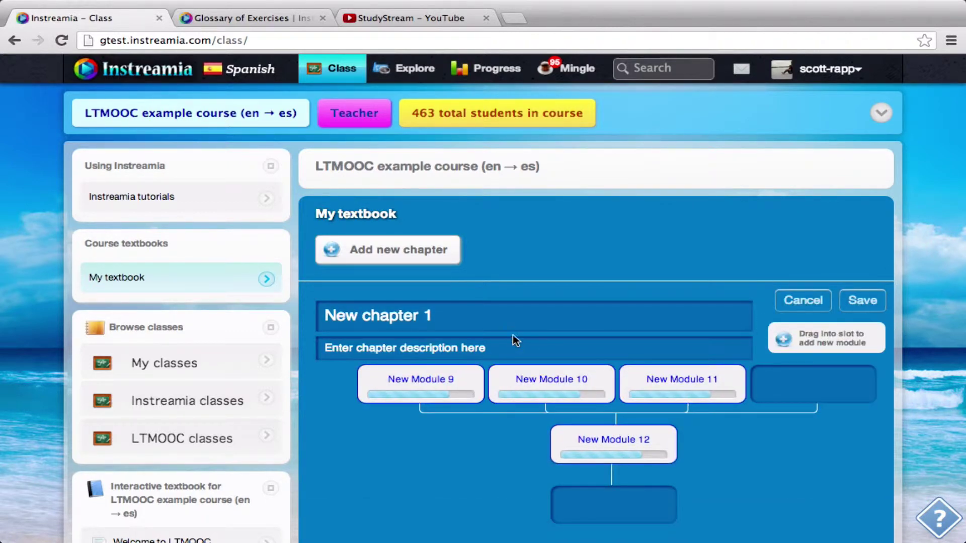
drag(470, 321, 237, 313)
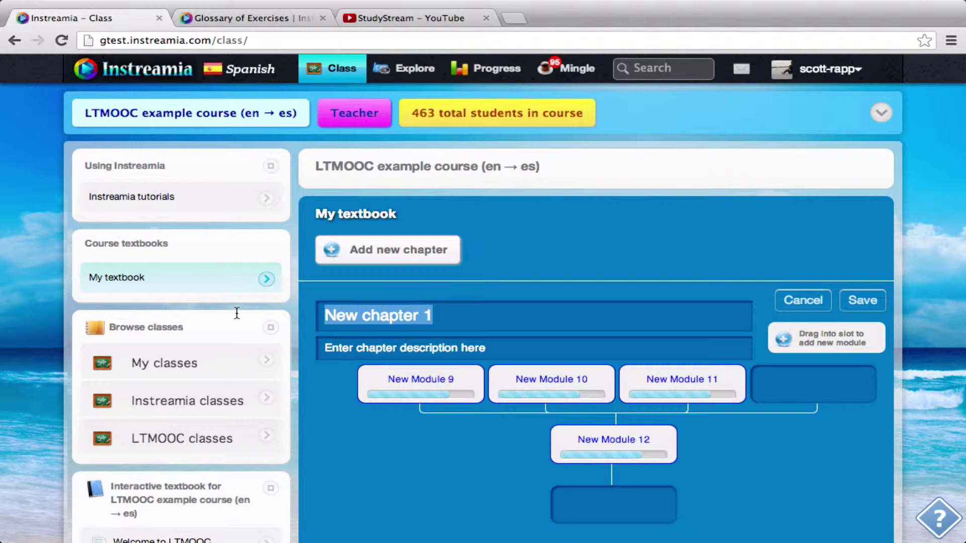
text(Preterti)
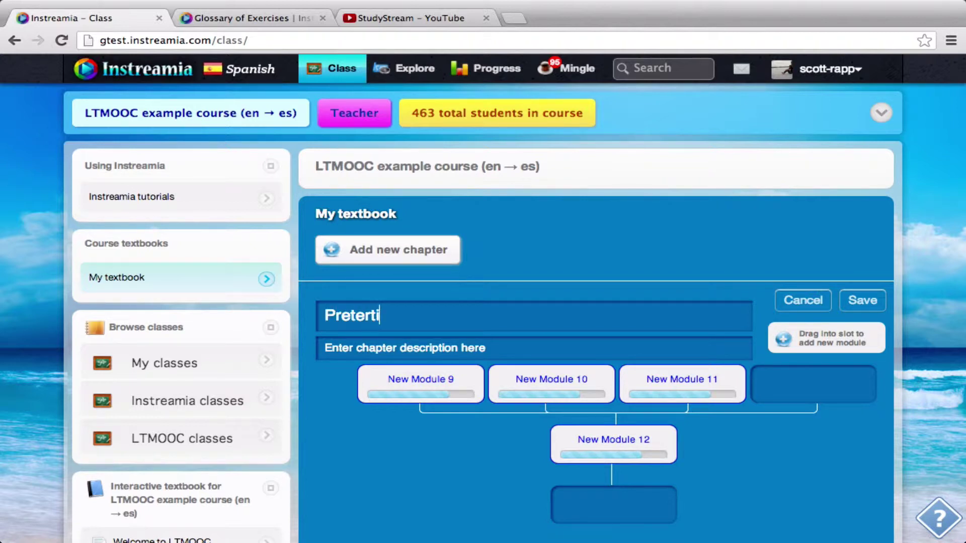
key(BackSpace)
key(BackSpace)
text(ite Tense)
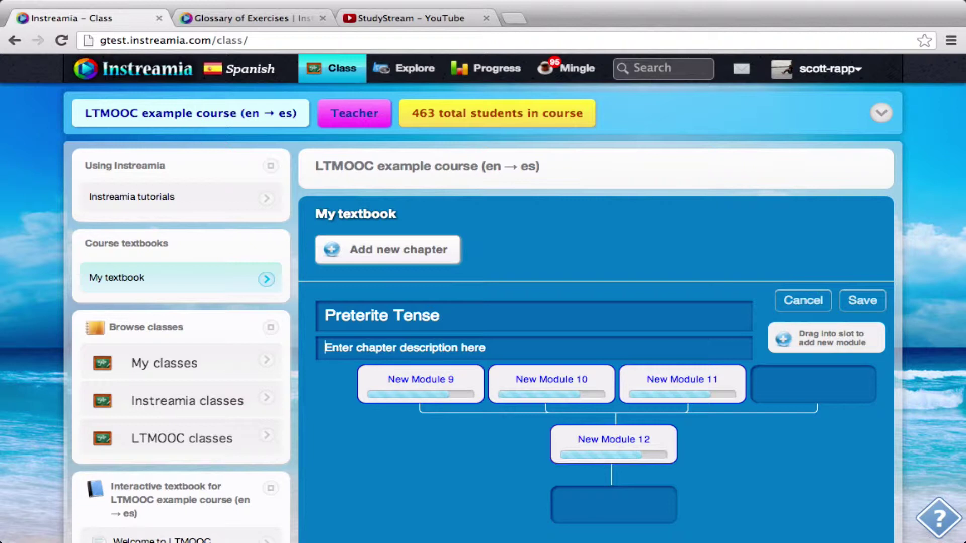
Replace the chapter description with "In this lesson you'll learn one of the past tenses." and save the chapter.
click(325, 348)
key(BackSpace)
text(In this slesson you'll learn one )
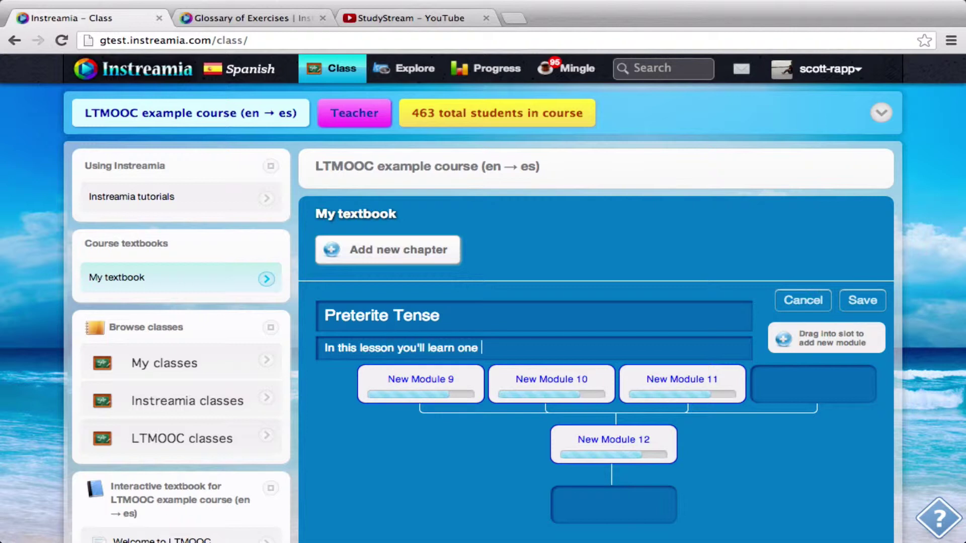
text(of the past tenses.)
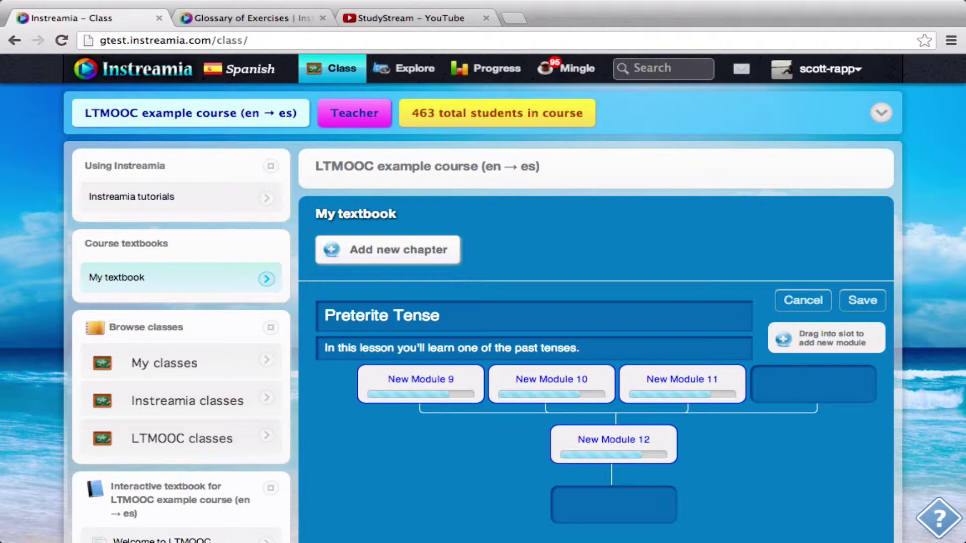
click(857, 301)
Open New Module 9 from the chapter, retitle it "Preterite vs. Imperfect" and save the title.
click(481, 381)
click(472, 259)
key(alt+shift+Left)
key(alt+shift+Left)
key(alt+shift+Left)
text(Preterite vs.)
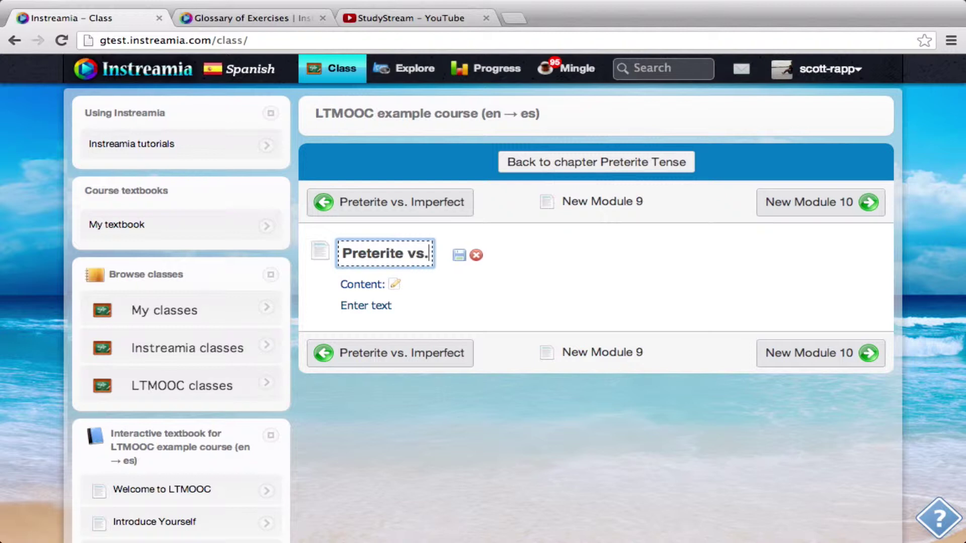
text( Imperfect)
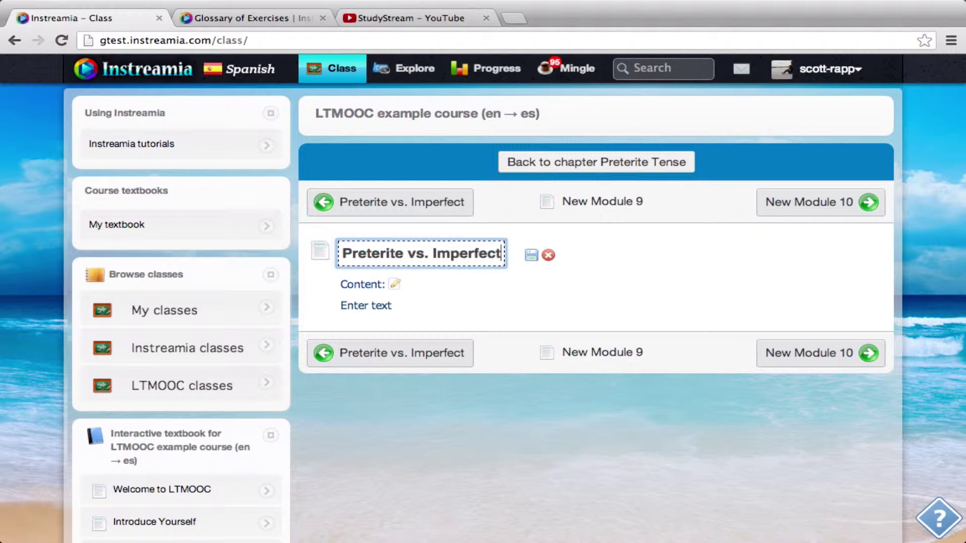
click(531, 256)
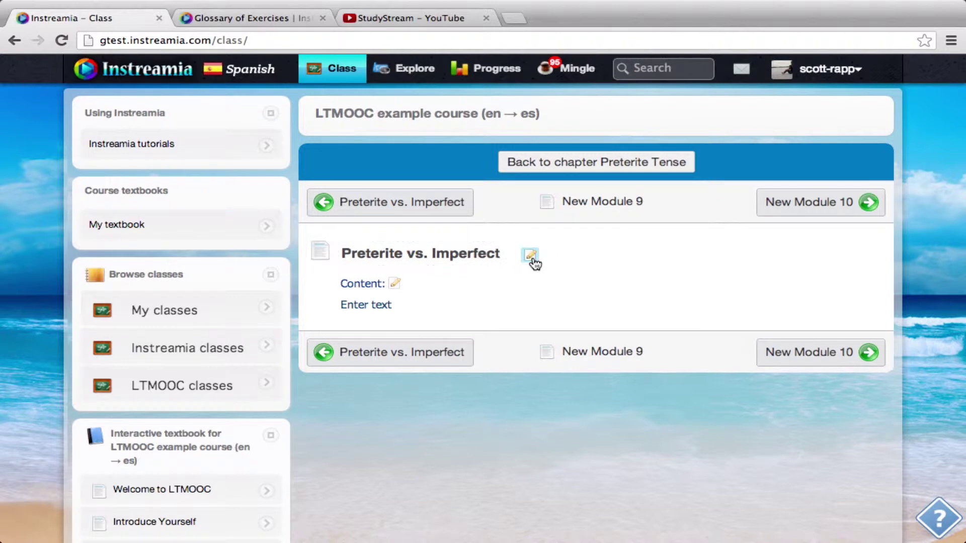
Replace the module's content with "Now you're going to learn about past tenses in Spanish. You'll learn first about the preterite.".
click(395, 285)
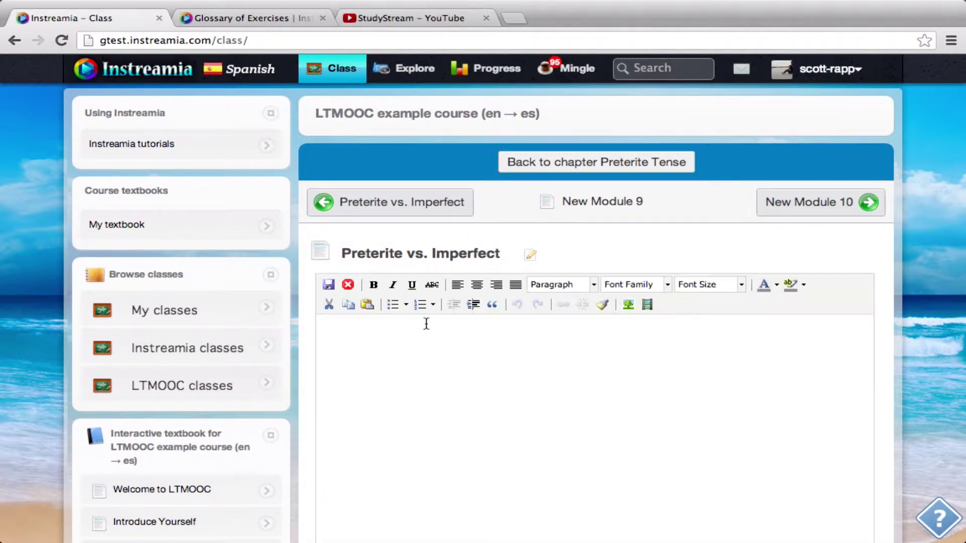
drag(375, 331, 322, 328)
key(BackSpace)
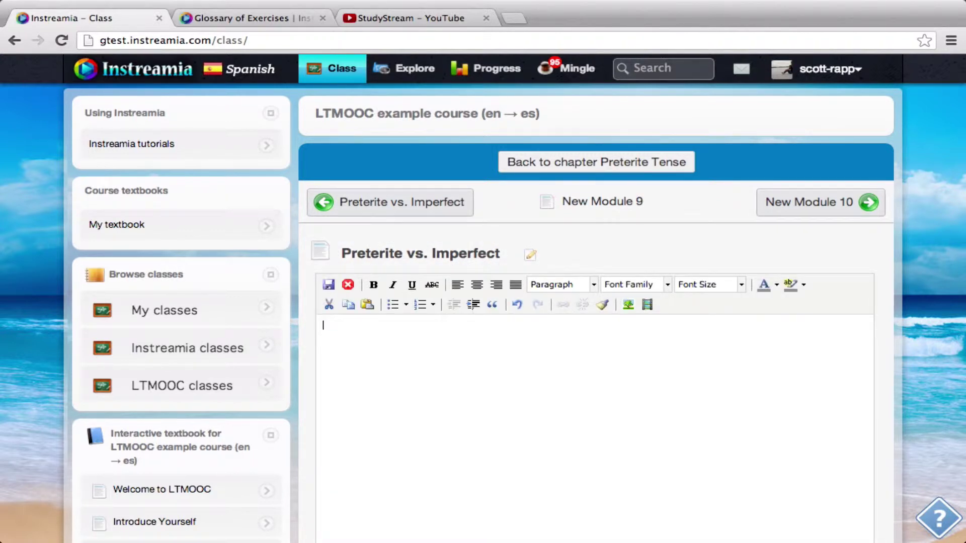
text(Now you're going)
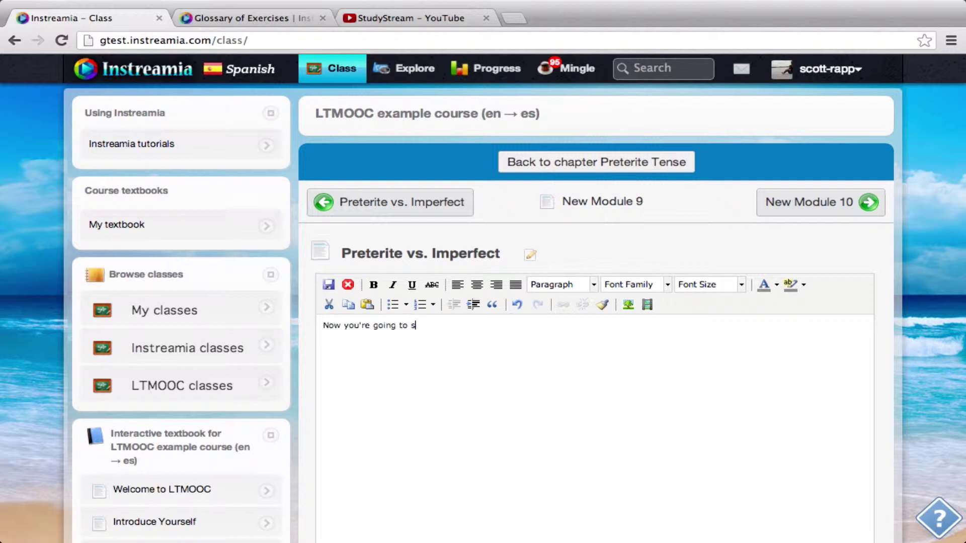
text( to learn about past tesnses in Spanish. You')
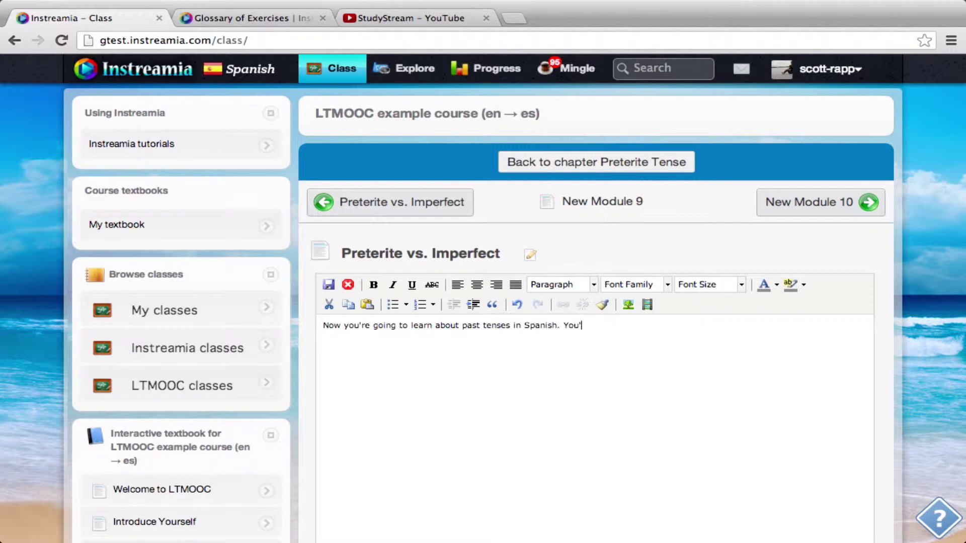
text(ll learn first about the preterite.)
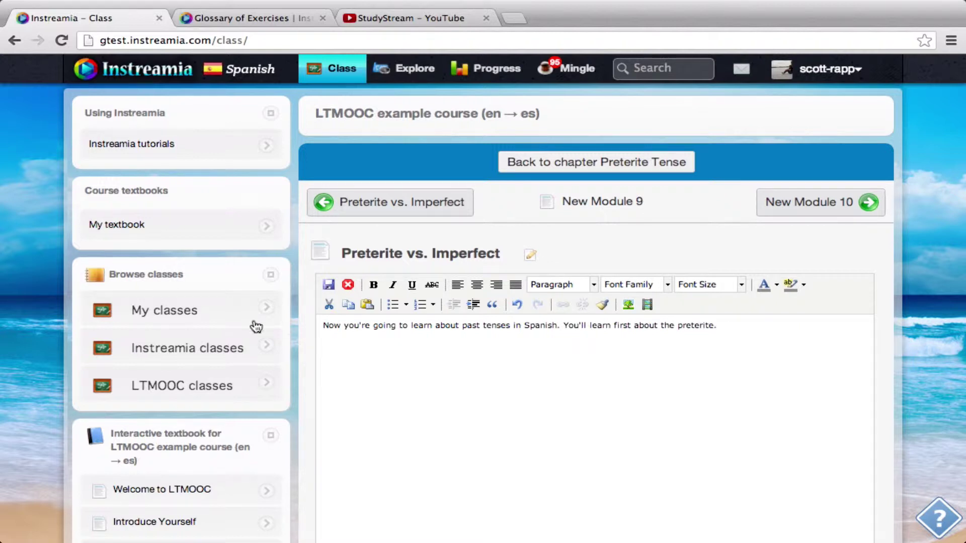
Switch to the StudyStream page on YouTube, find the "Preterite vs. Imperfect" video and copy its link address.
click(409, 17)
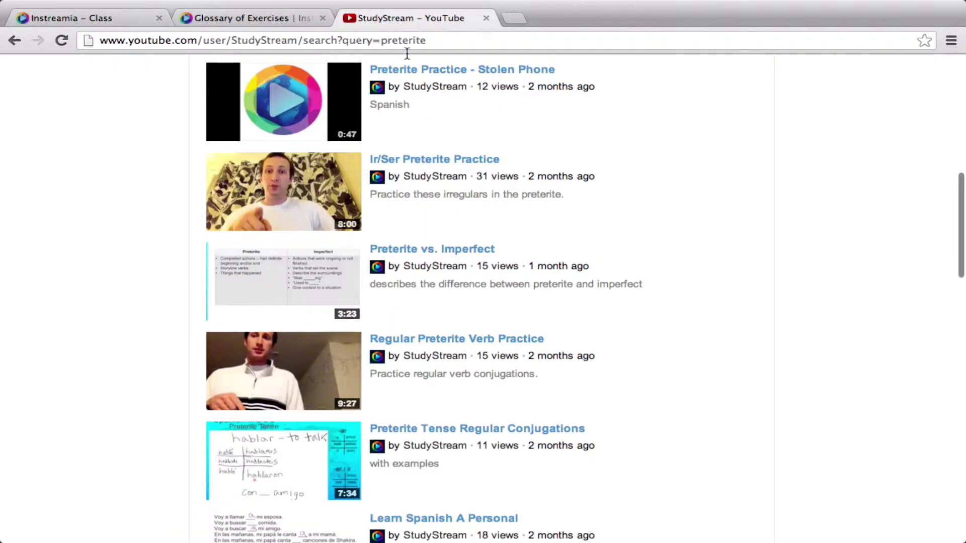
scroll(274, 295, up, 10)
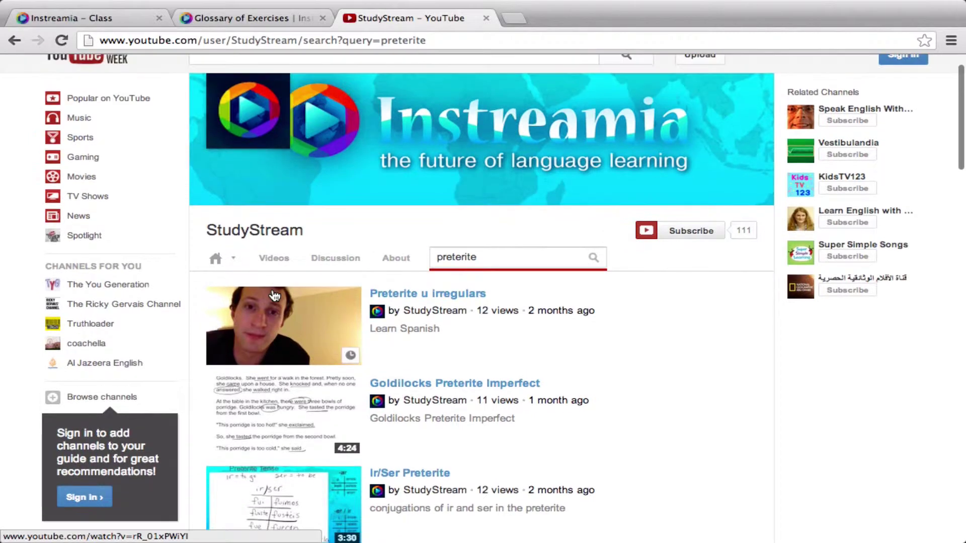
scroll(275, 296, up, 2)
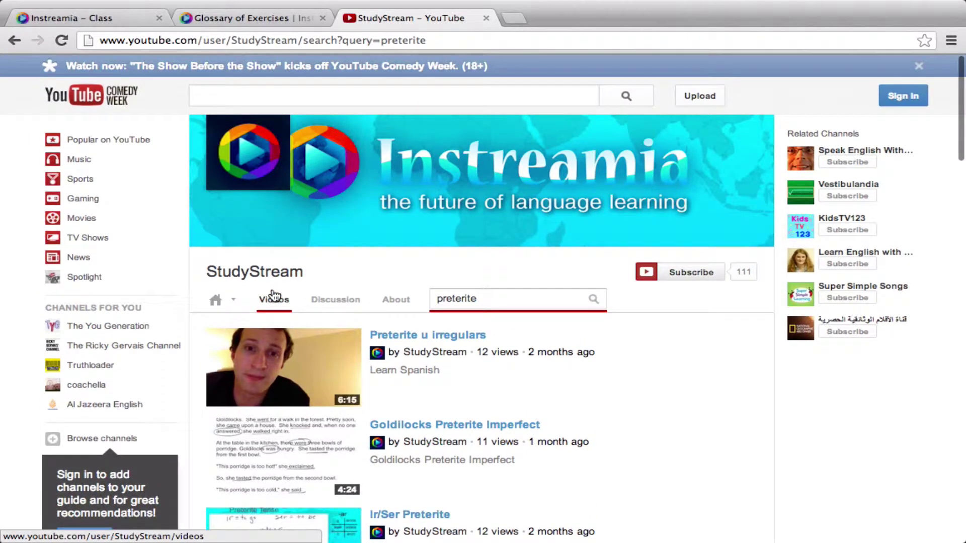
scroll(274, 295, down, 10)
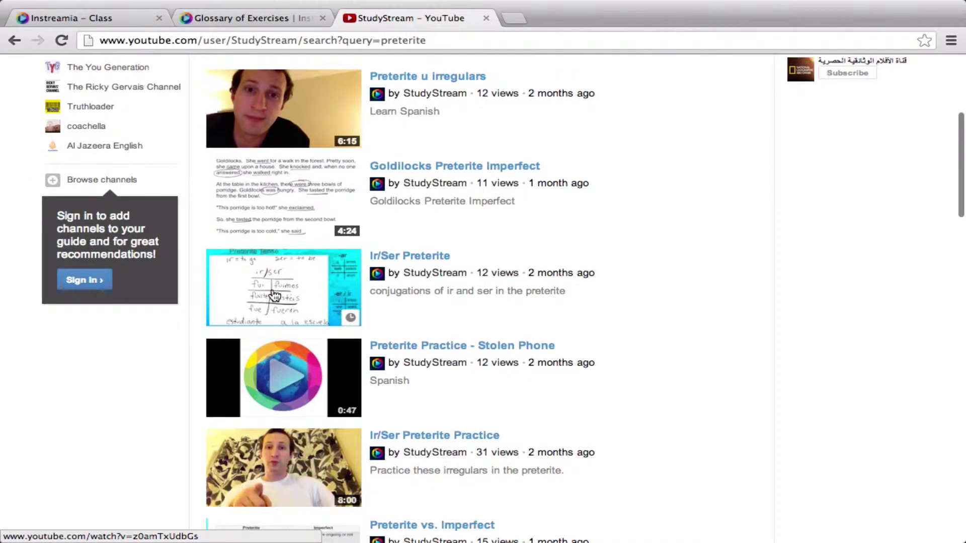
scroll(275, 295, down, 9)
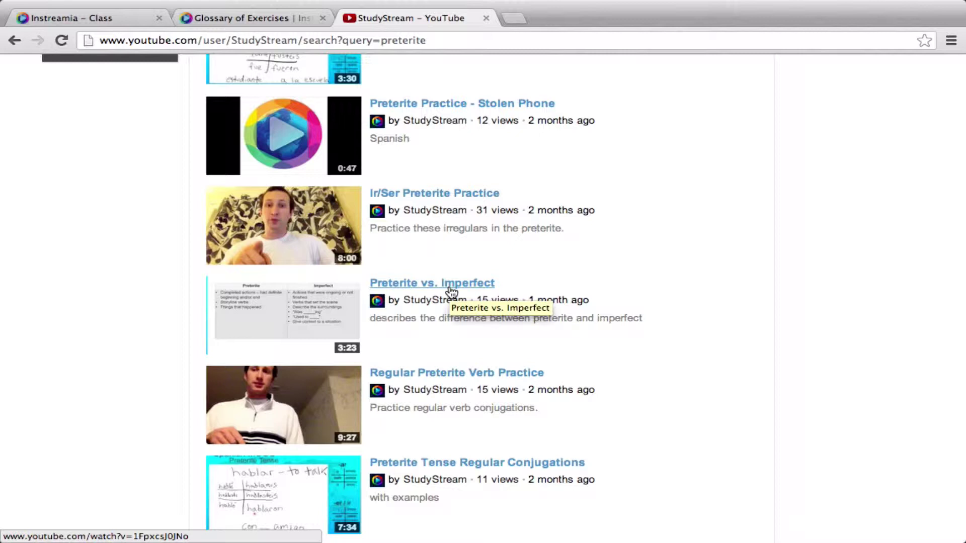
right_click(451, 289)
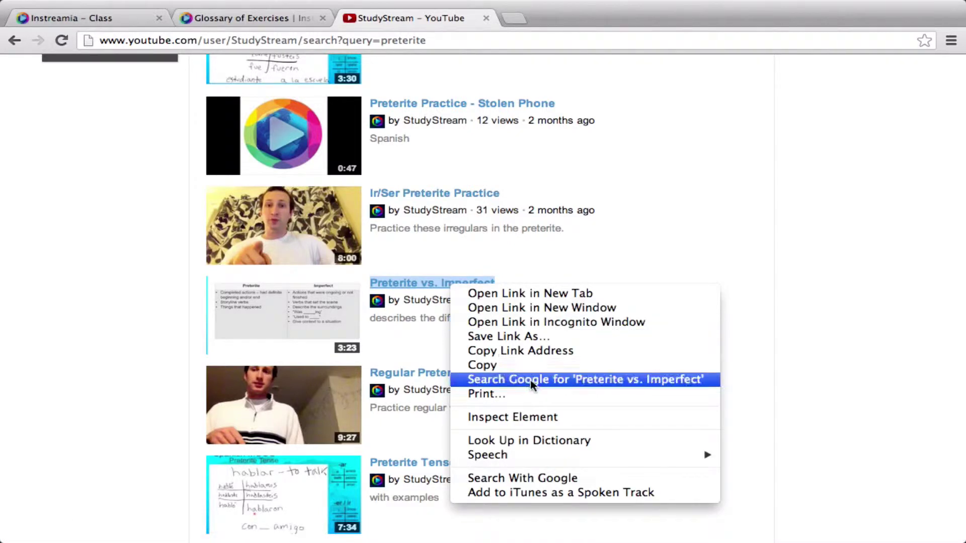
click(545, 352)
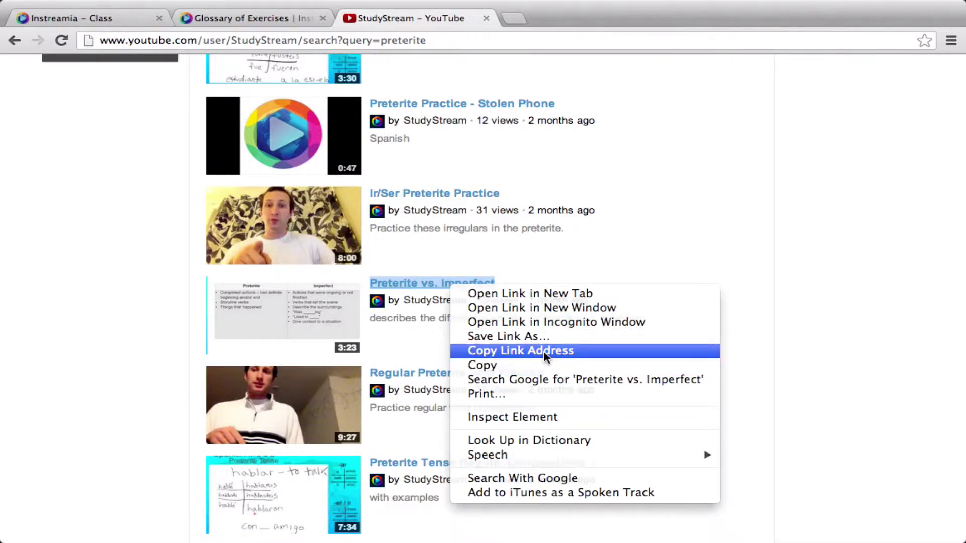
Open the "Preterite vs. Imperfect" video, pause it and copy the URL of its watch page.
right_click(405, 286)
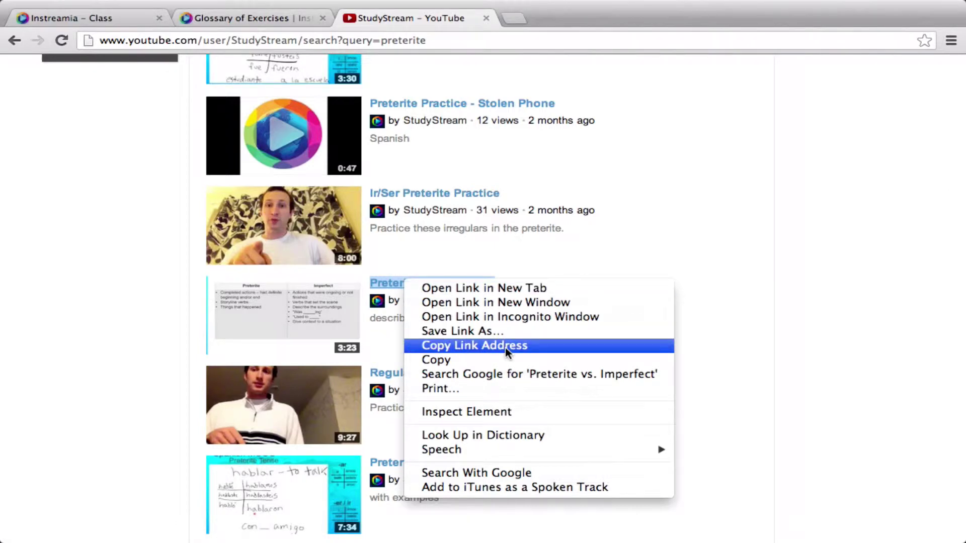
click(381, 286)
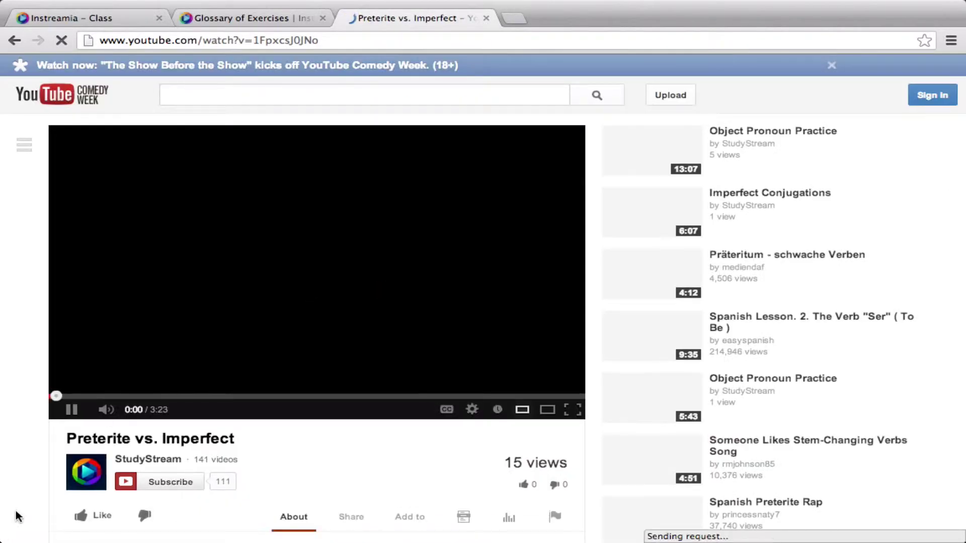
click(66, 411)
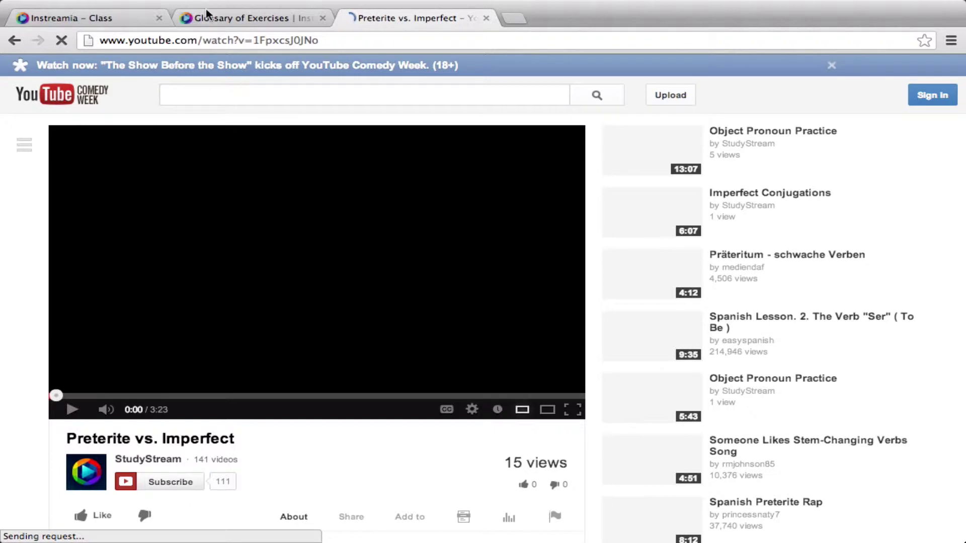
click(217, 40)
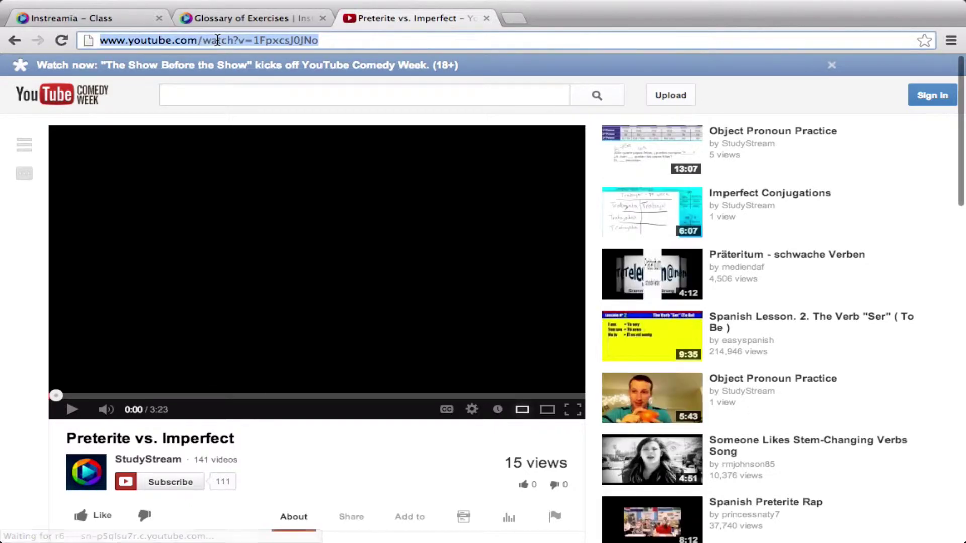
Return to the Instreamia class page and paste the video URL directly below the module's introductory sentence, without a blank line between.
click(248, 18)
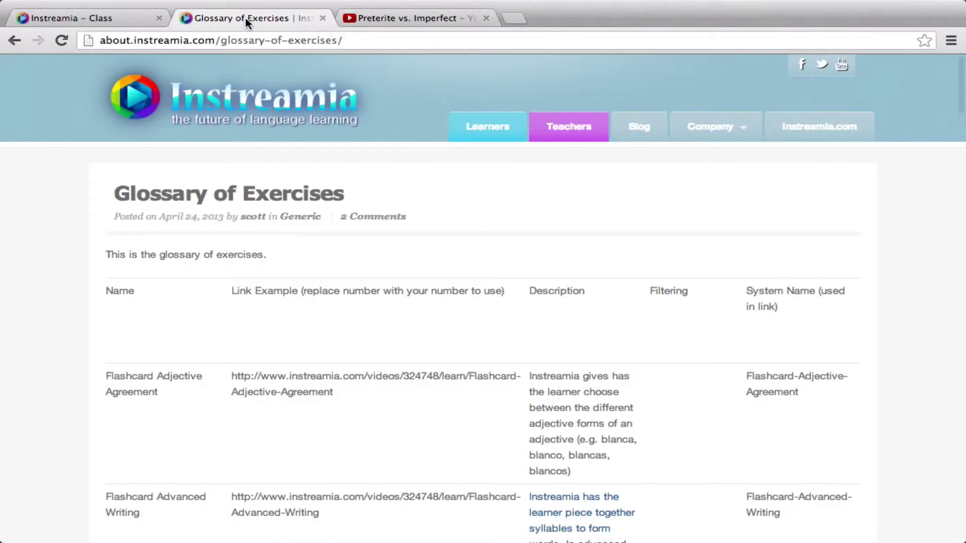
click(73, 18)
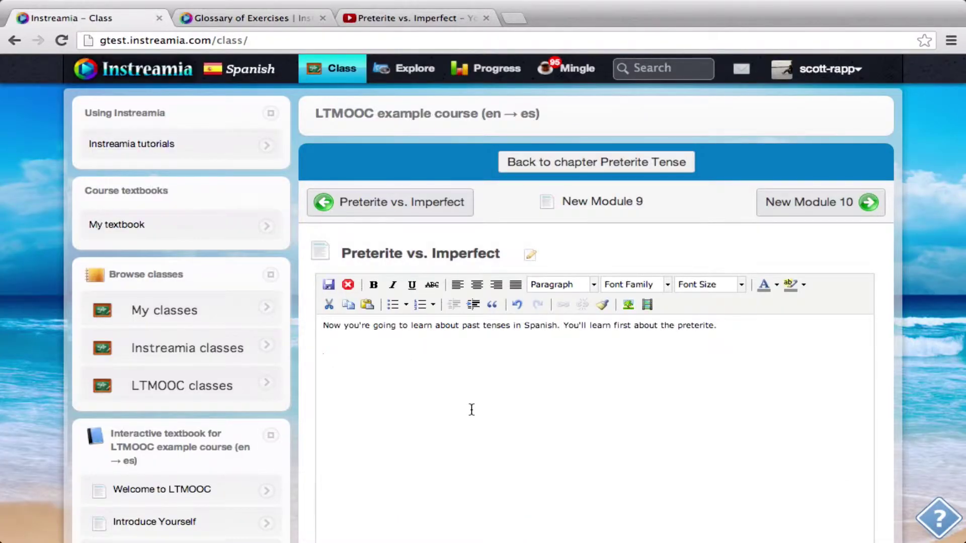
key(ctrl+v)
click(407, 340)
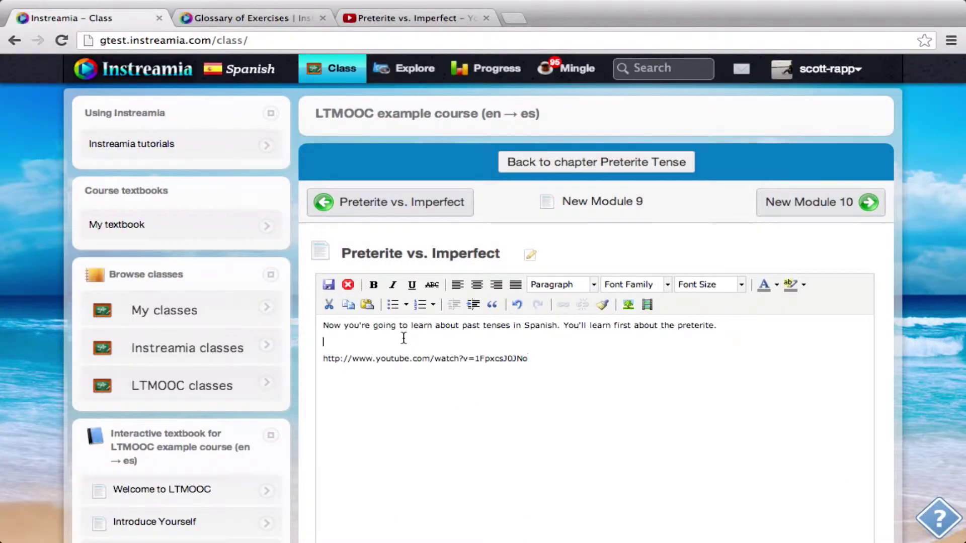
key(BackSpace)
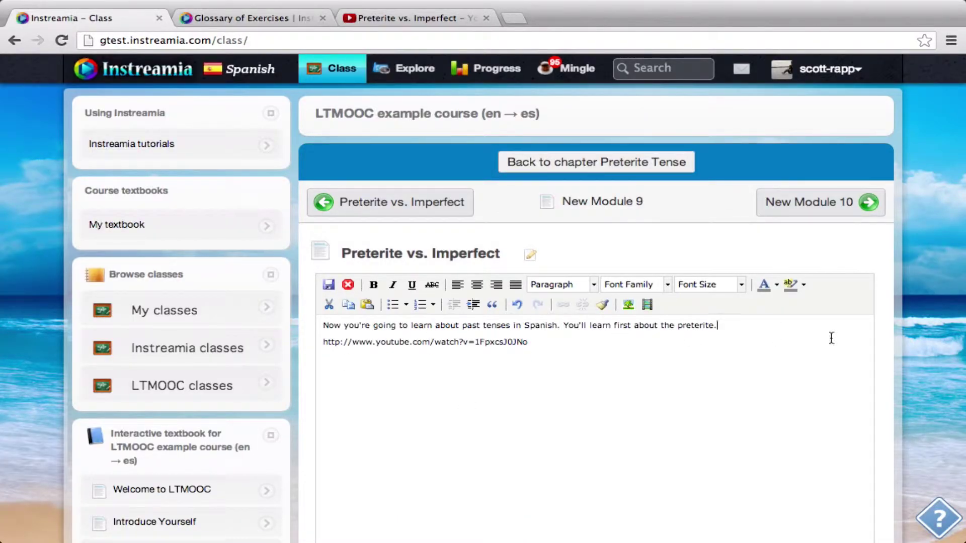
Save the "Preterite vs. Imperfect" module's content, then play its embedded video to check it and close the viewer.
click(329, 284)
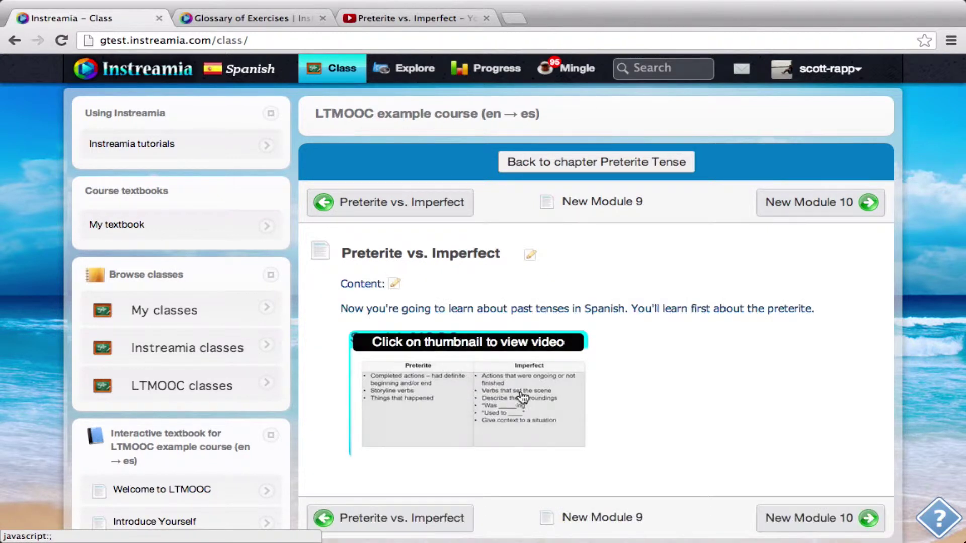
click(486, 385)
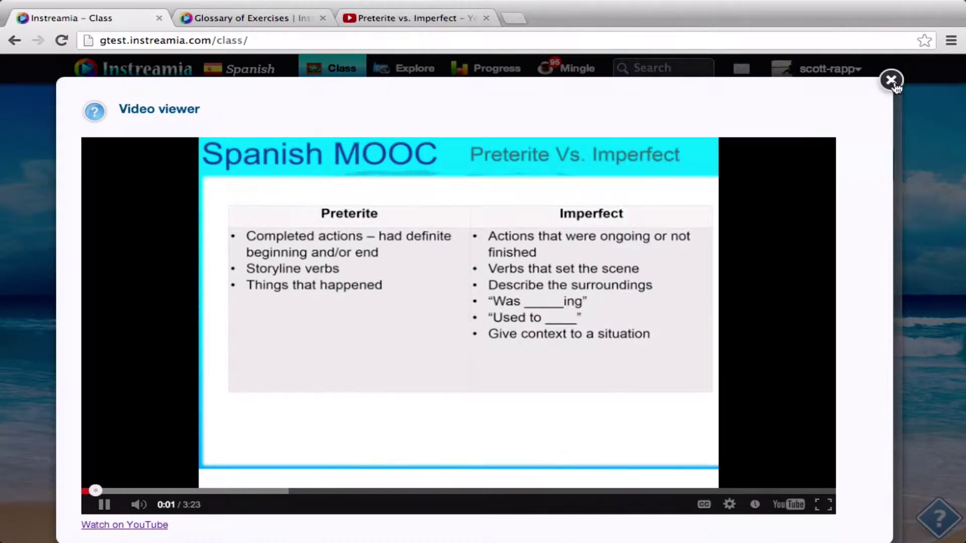
click(893, 83)
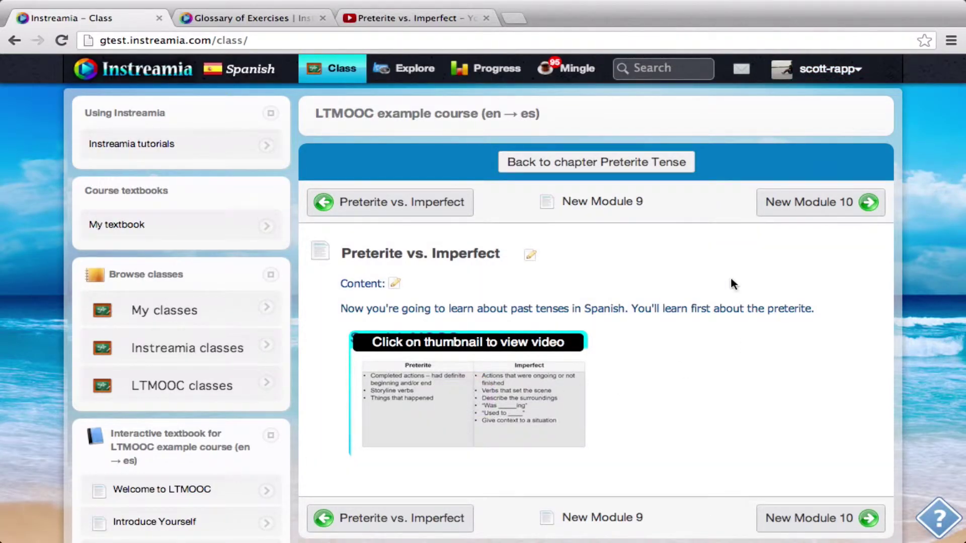
Open New Module 10 from the "Preterite Tense" chapter and save its title as "Regular Preterite Conjugations".
click(593, 171)
click(585, 168)
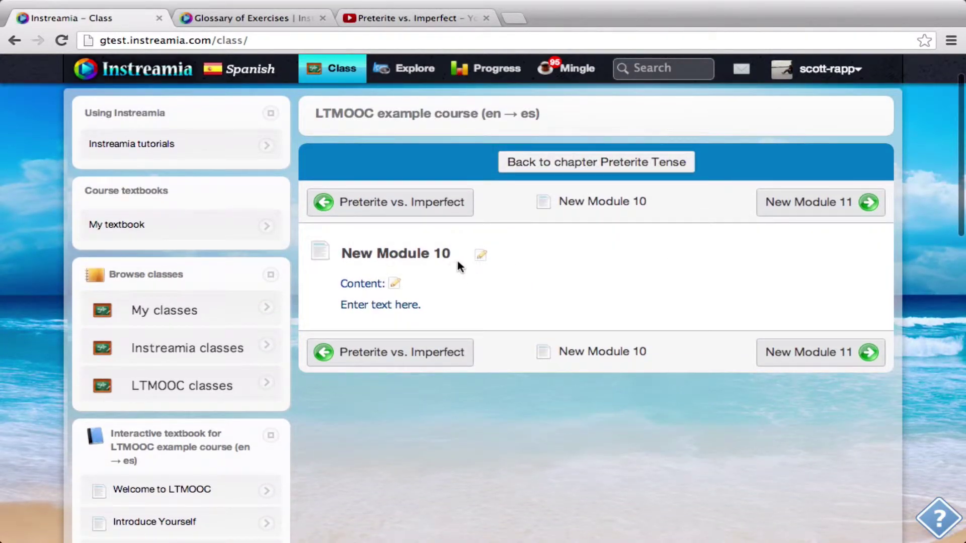
click(481, 255)
triple_click(422, 254)
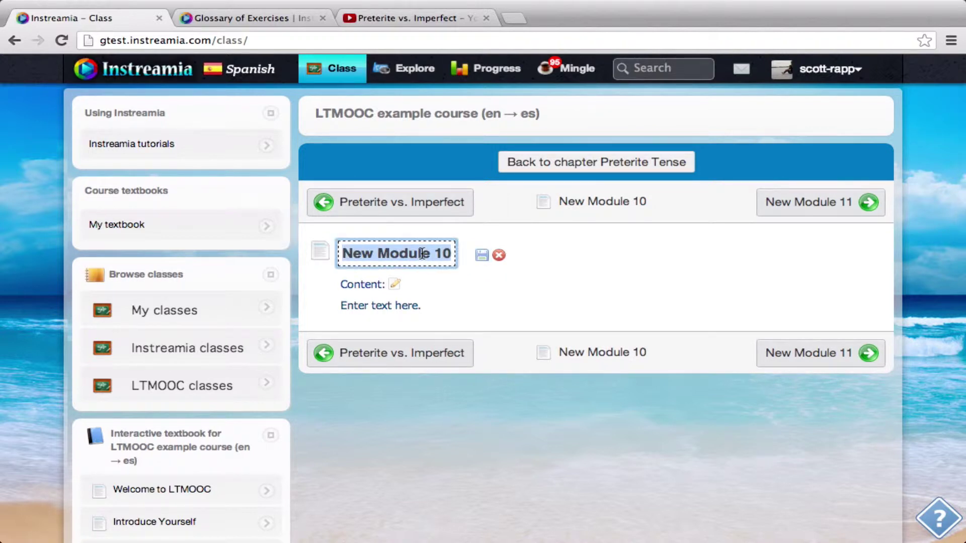
text(Regular)
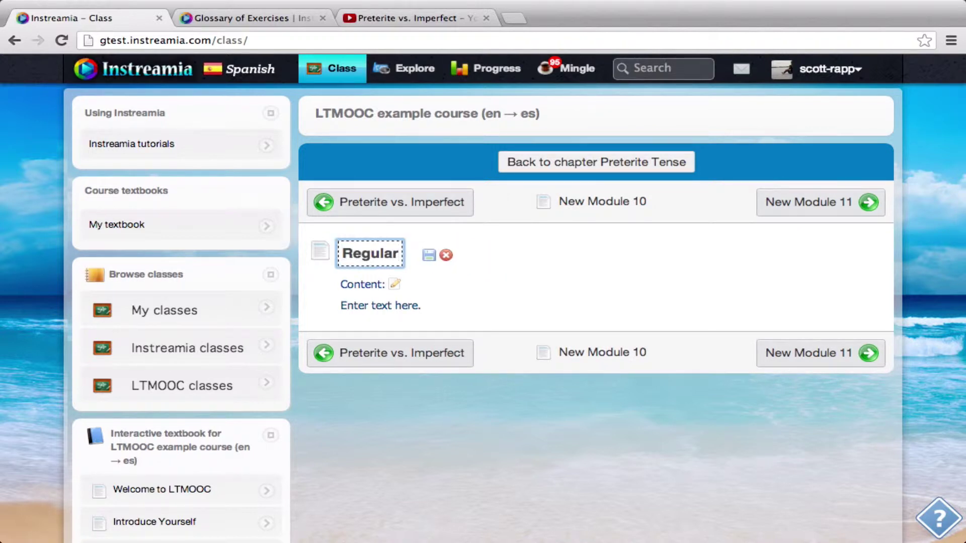
key(BackSpace)
key(BackSpace)
key(BackSpace)
text(lar Prete)
key(BackSpace)
key(BackSpace)
text(terite Conjugations)
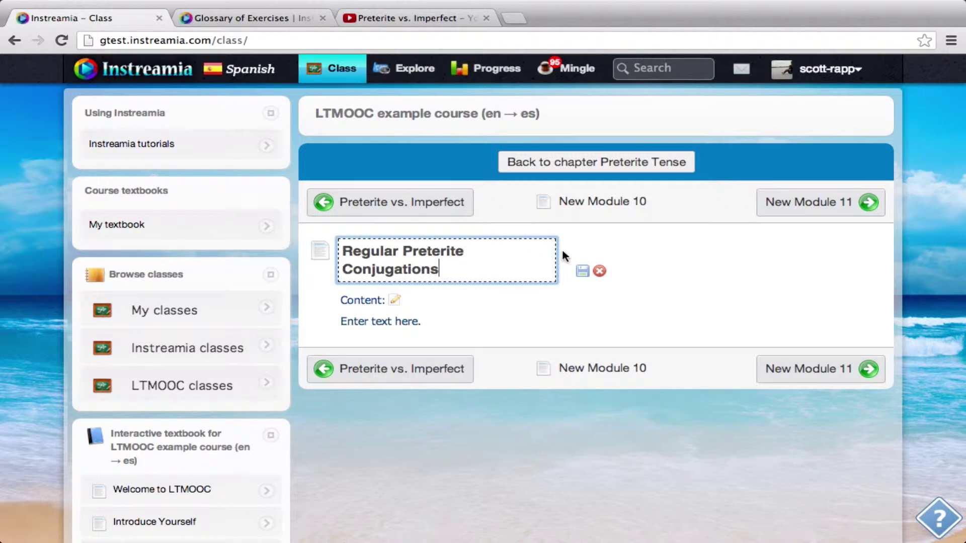
click(582, 272)
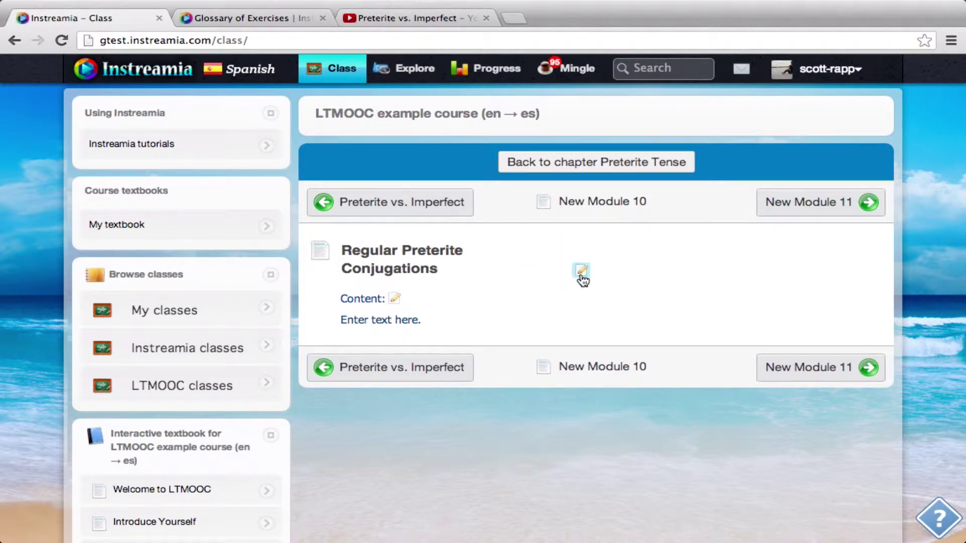
Replace the module's placeholder content with "First you will learn the conjugations for the regular verbs.".
click(395, 300)
triple_click(373, 341)
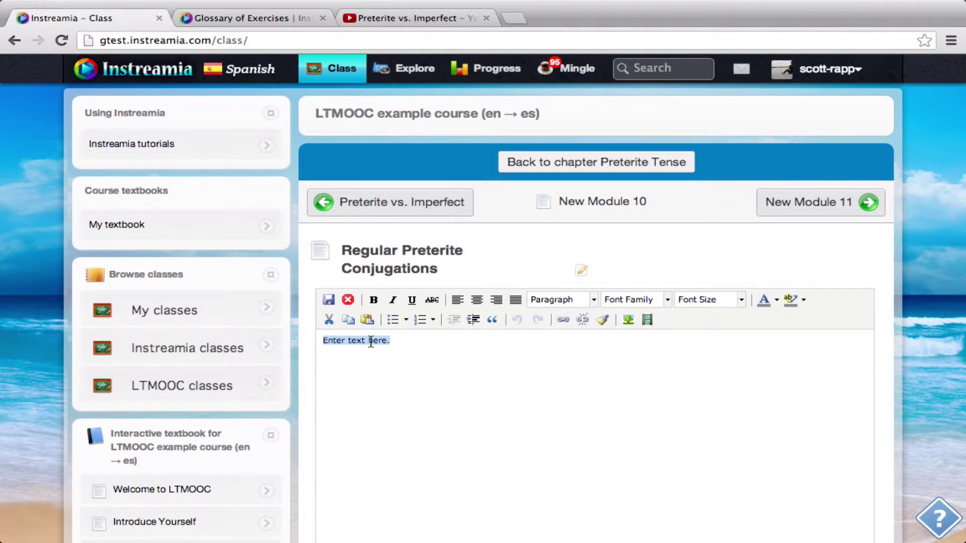
text(First you will learn the)
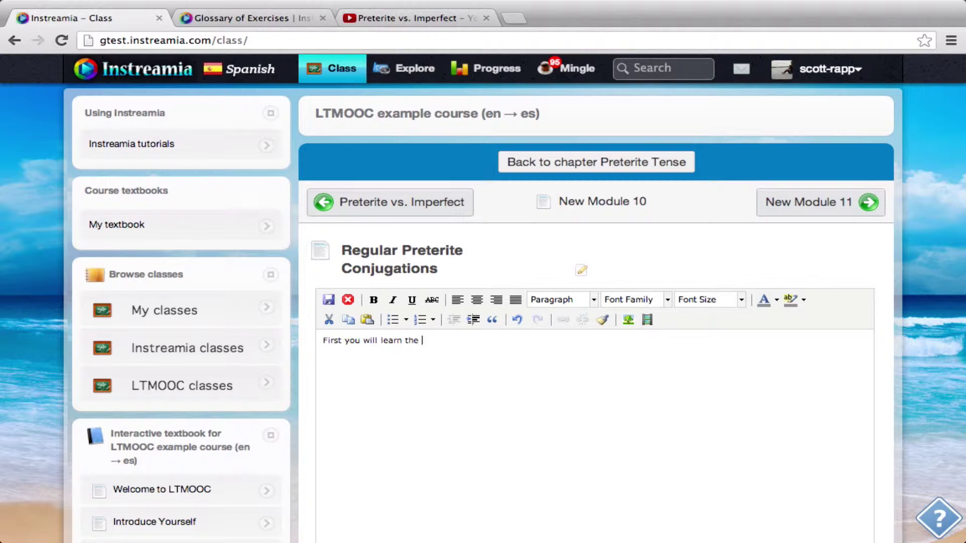
text( conjugations. for the regular verbs.)
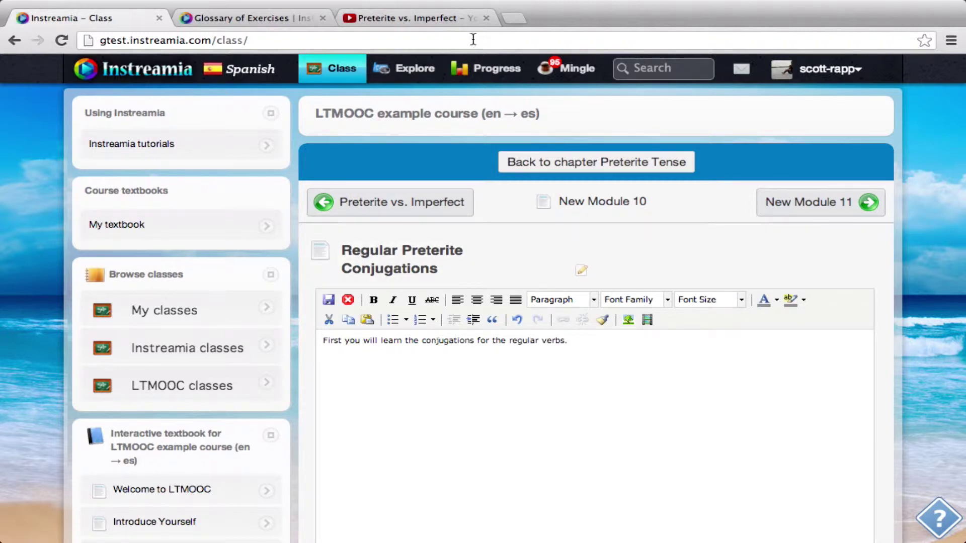
Switch to YouTube, go back to the StudyStream preterite search and copy the link address of "Preterite Tense Regular Conjugations".
click(423, 20)
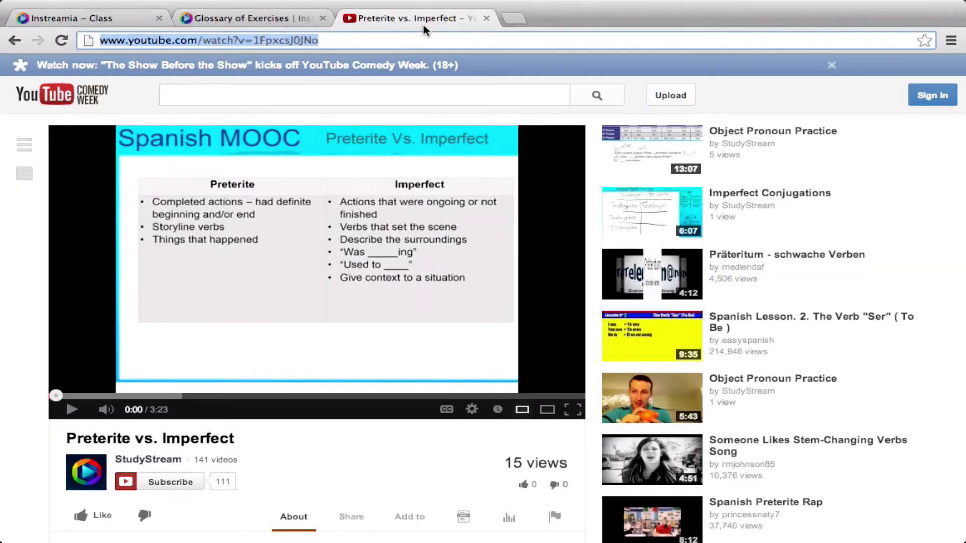
click(14, 46)
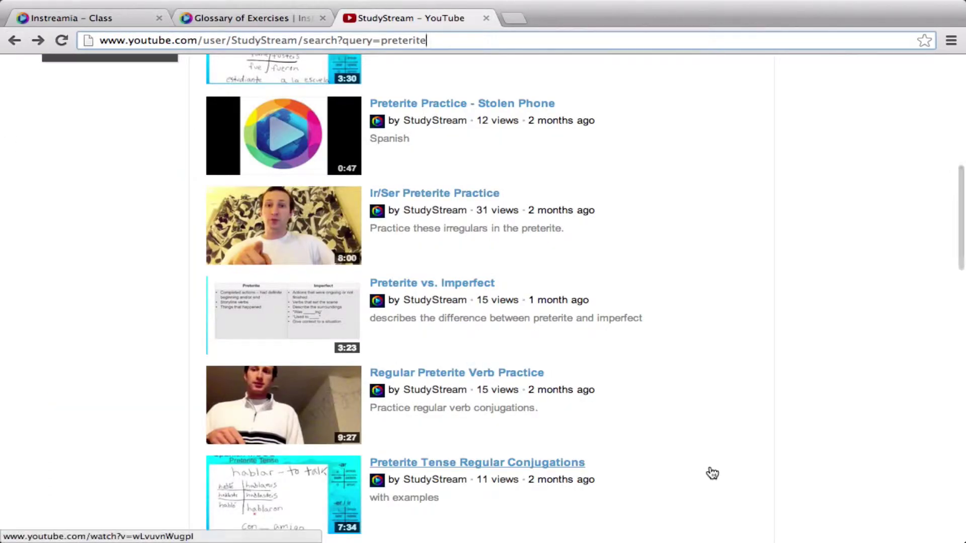
scroll(708, 466, up, 2)
scroll(710, 468, up, 5)
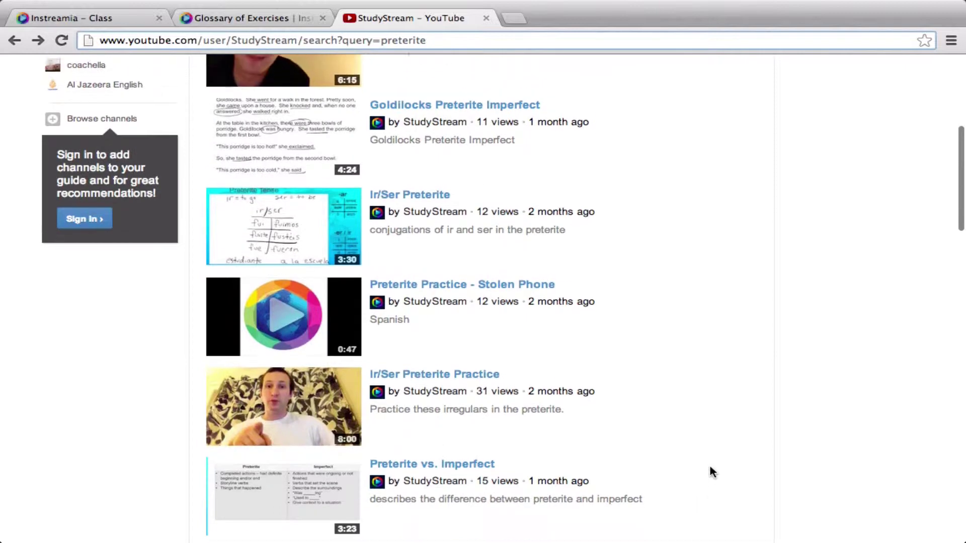
scroll(711, 471, down, 6)
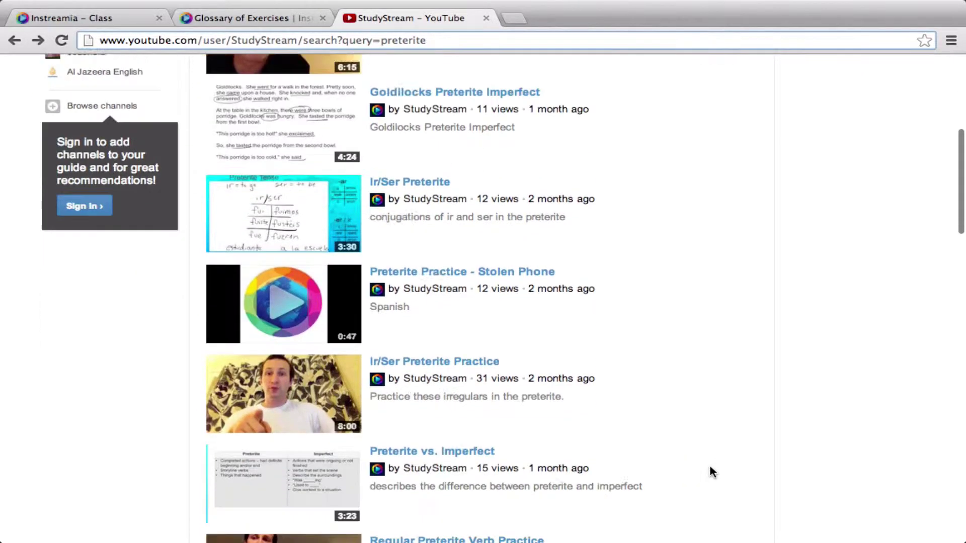
scroll(709, 469, down, 2)
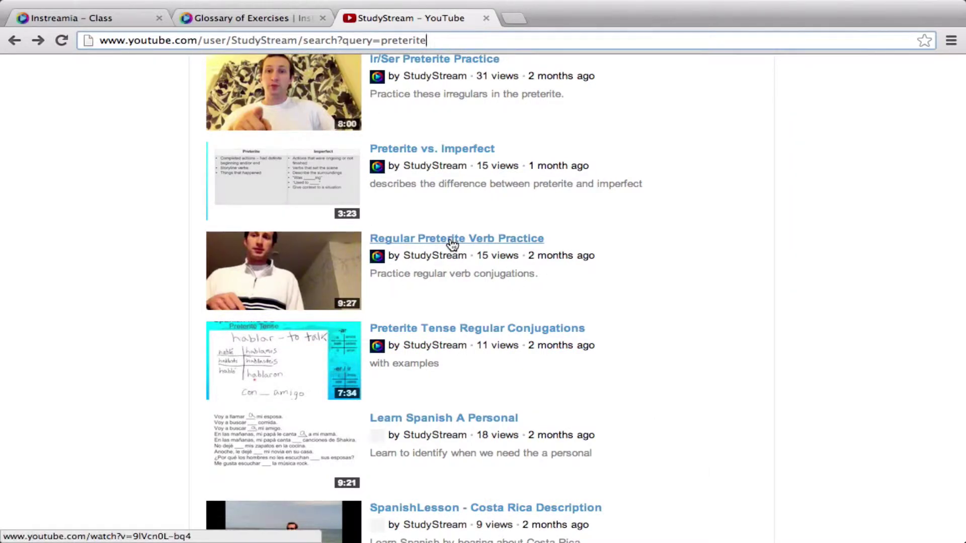
mouse_move(327, 342)
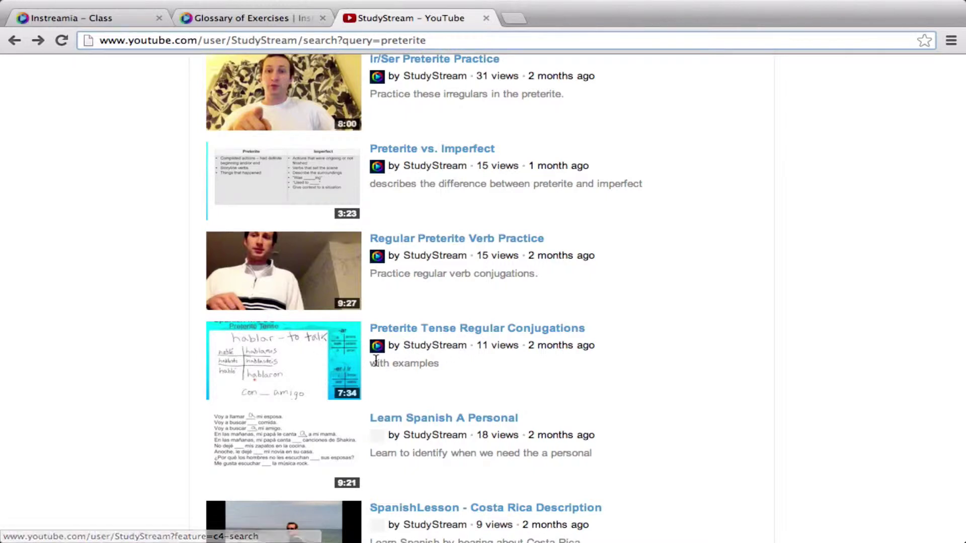
right_click(446, 332)
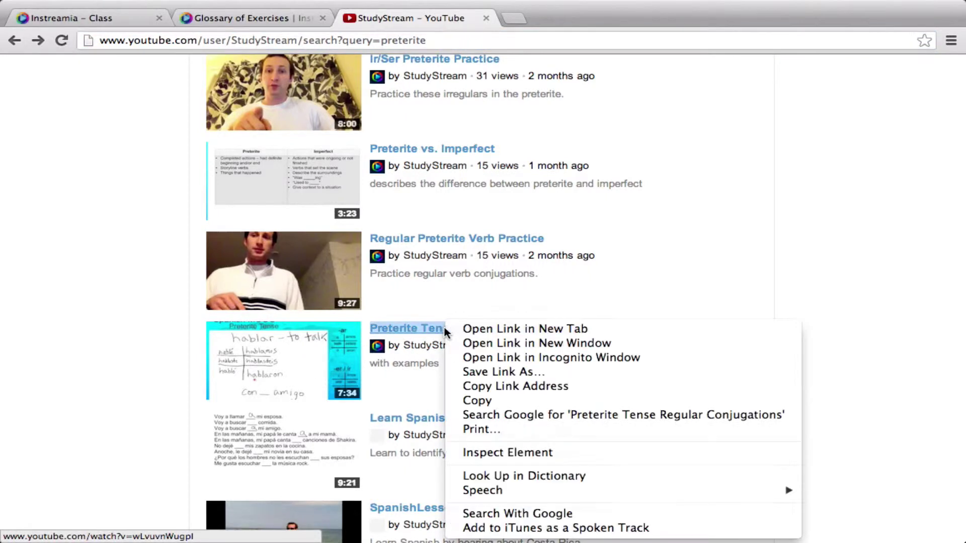
click(503, 388)
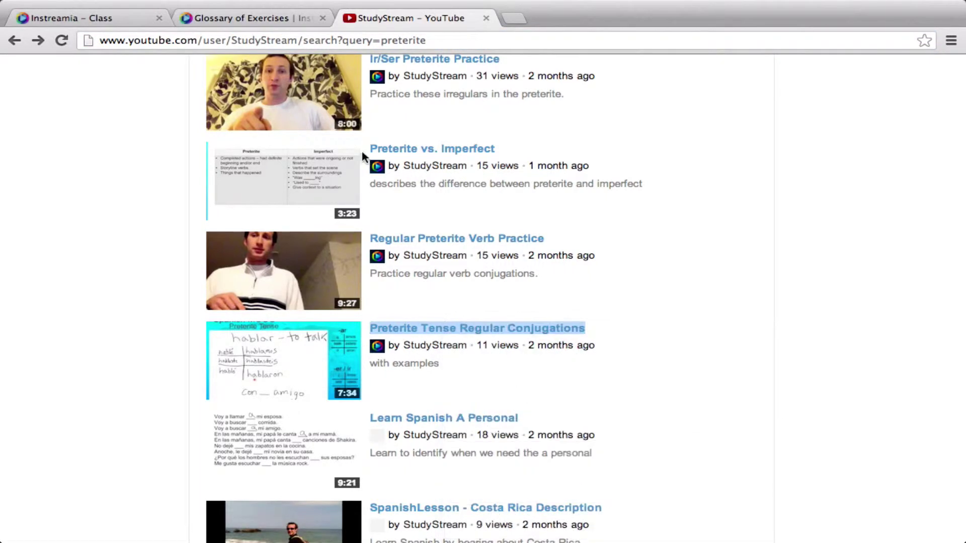
Return to the Instreamia class page and paste the video link below the sentence about regular verbs.
click(278, 16)
click(100, 20)
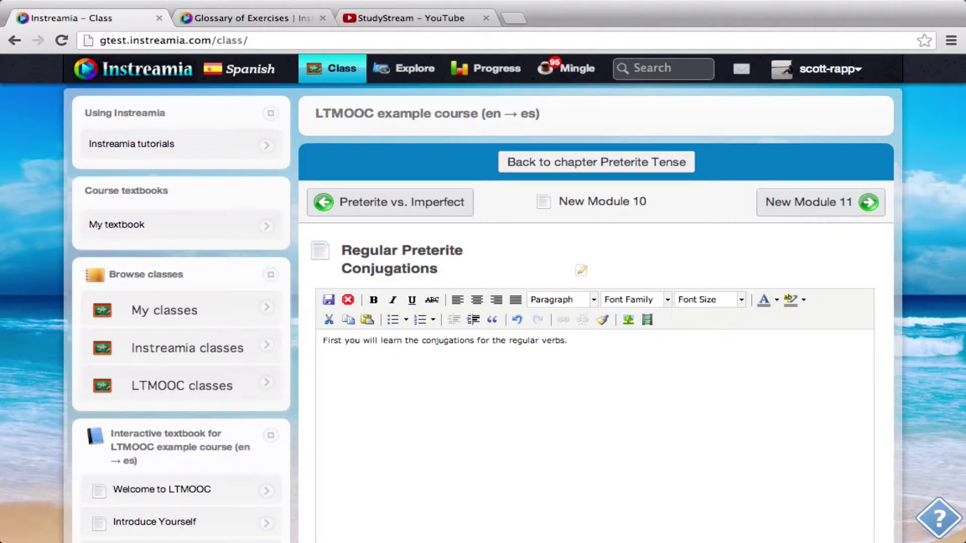
key(ctrl+v)
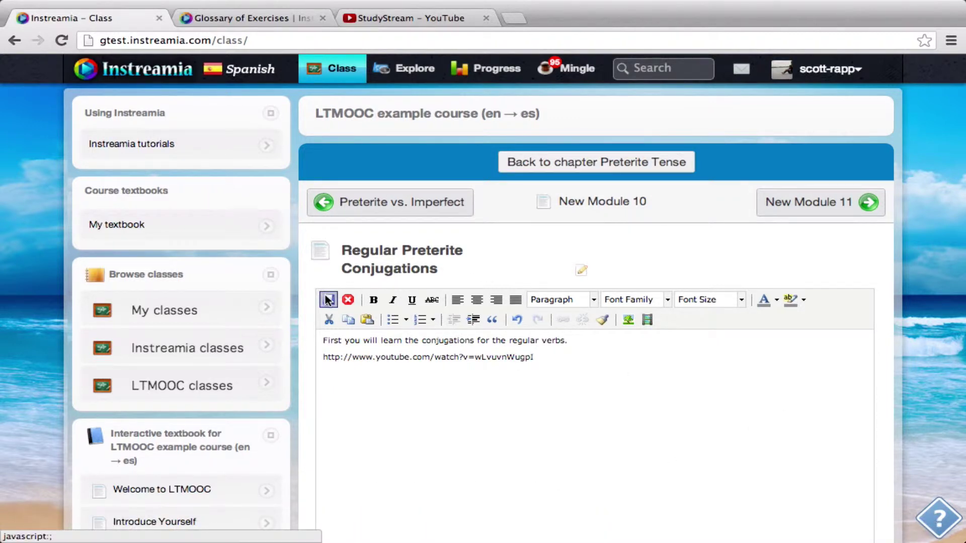
Add the line "Now you'll watch a video with prerite tense in it." below the video link and save the content.
text(Now you'll watch a video wi)
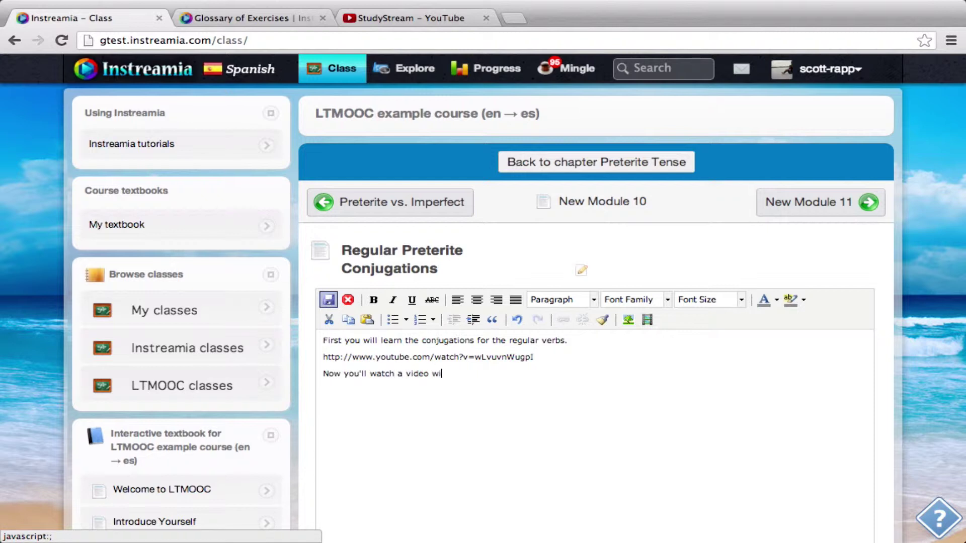
text(th prerite tense in it)
key(BackSpace)
text(n it)
click(328, 300)
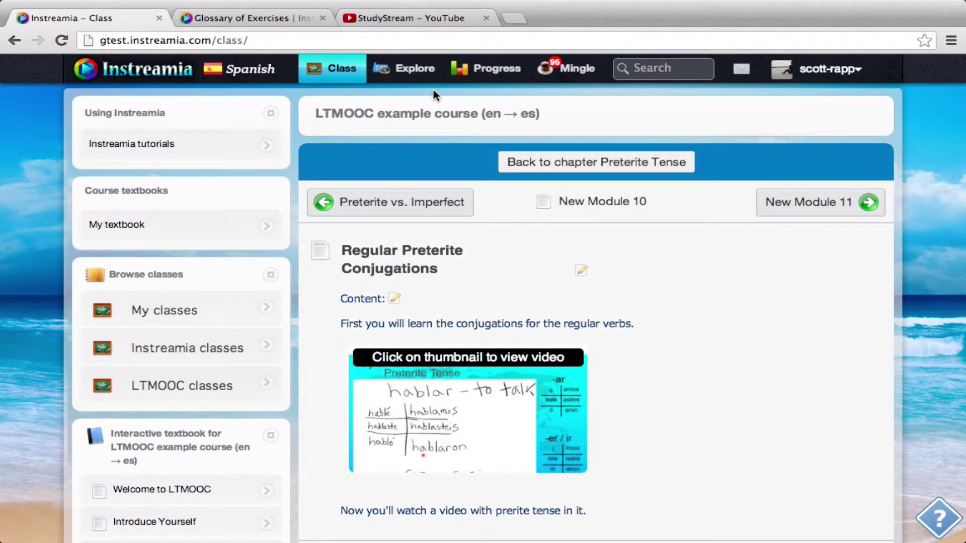
Search Instreamia's Explore content for "historia".
click(415, 69)
click(641, 68)
text(historia)
key(Return)
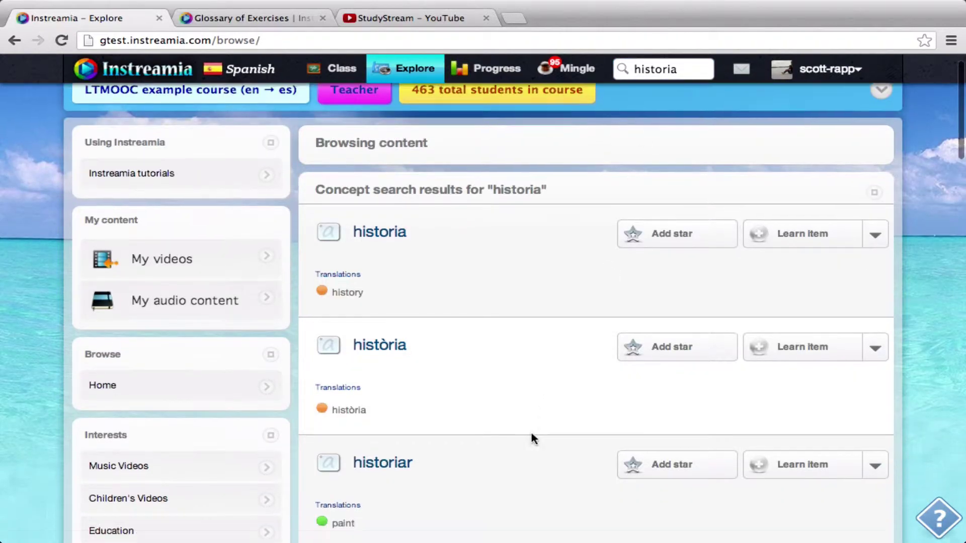
Copy the Live-Listening, Live-Reading and Flashcard-Listening activity links of the "Juanes: La Historia de Juan" video.
scroll(534, 439, down, 10)
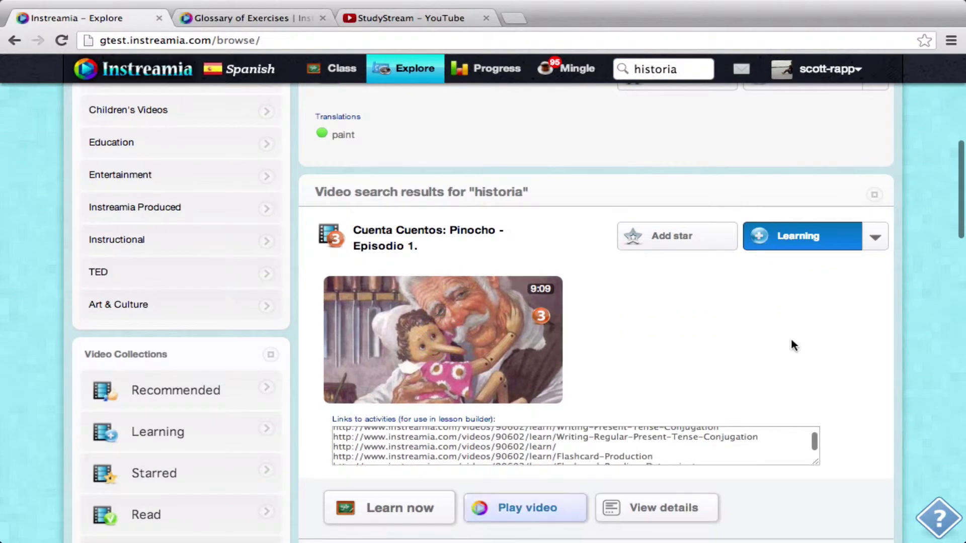
scroll(792, 345, down, 10)
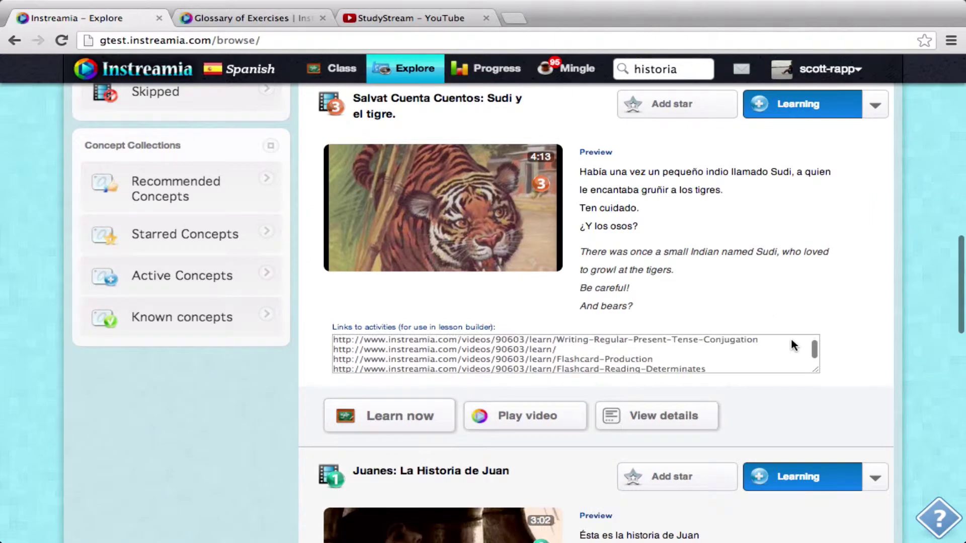
scroll(863, 342, down, 5)
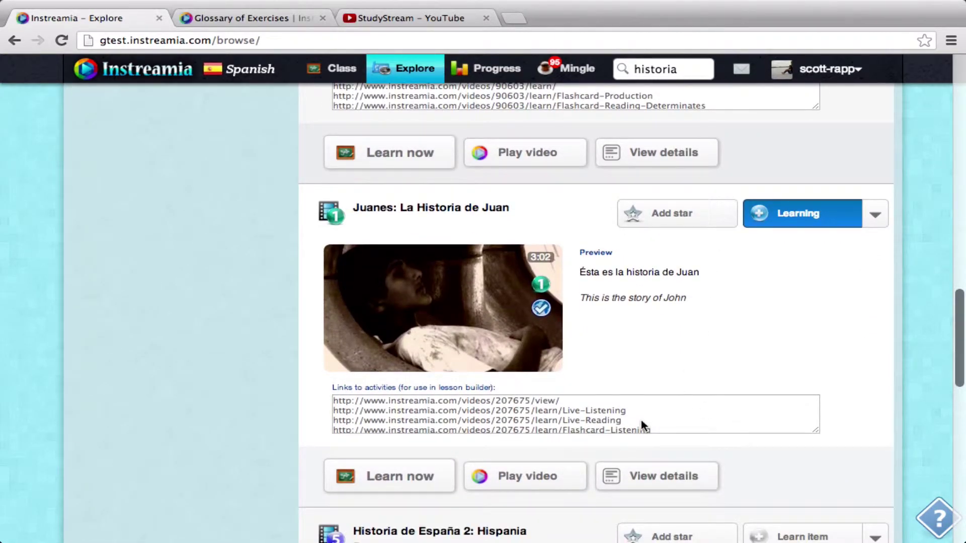
drag(627, 411, 595, 410)
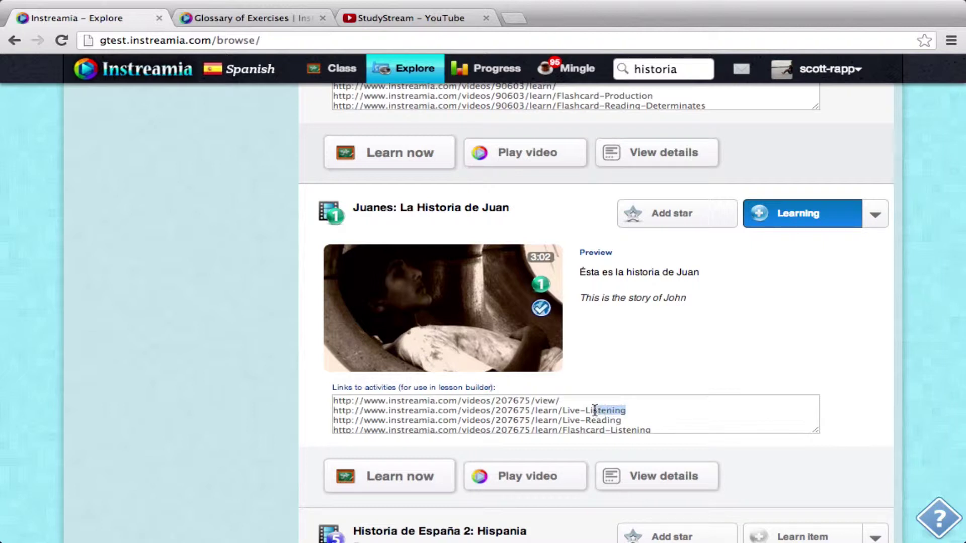
click(649, 437)
drag(662, 430, 338, 410)
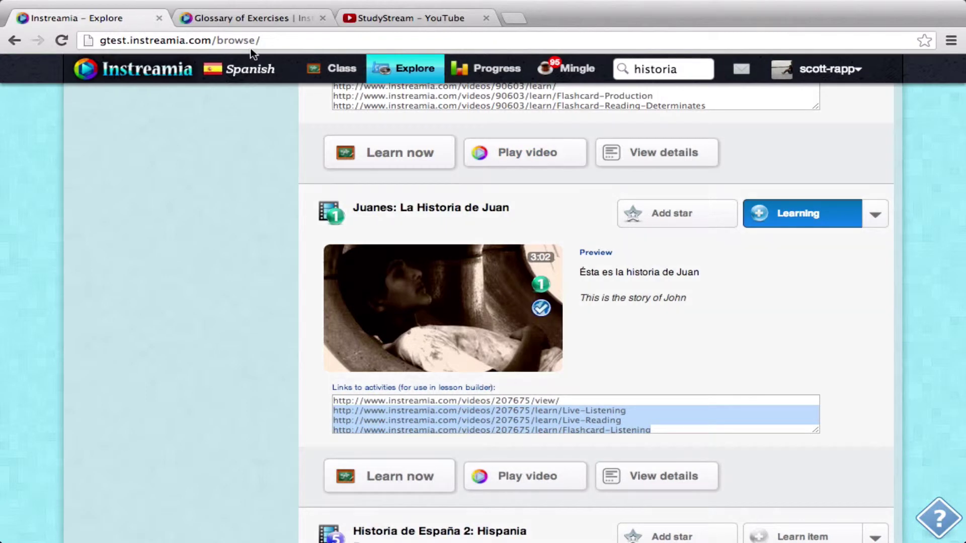
Return to the class's "Regular Preterite Conjugations" module, reopen its content for editing and paste the three activity links below the last sentence.
scroll(425, 120, up, 10)
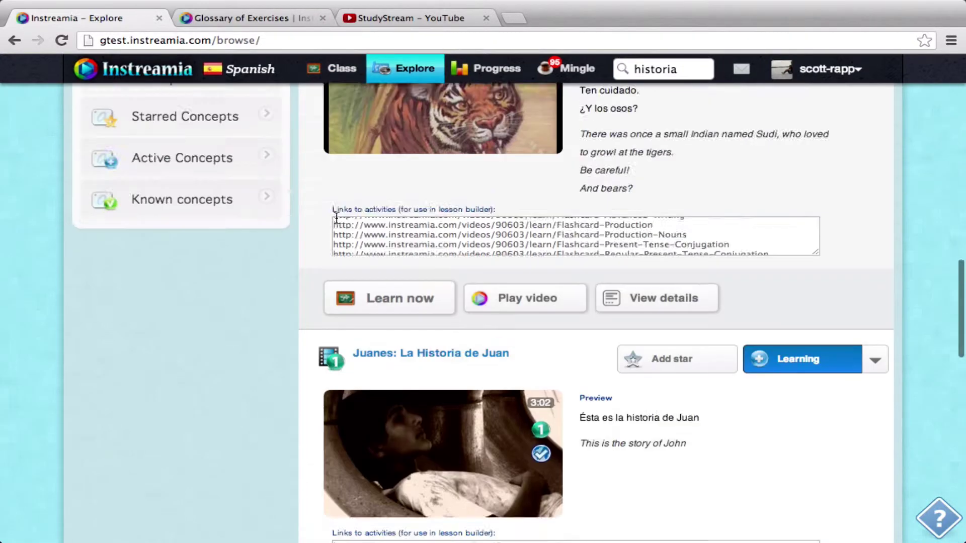
click(334, 74)
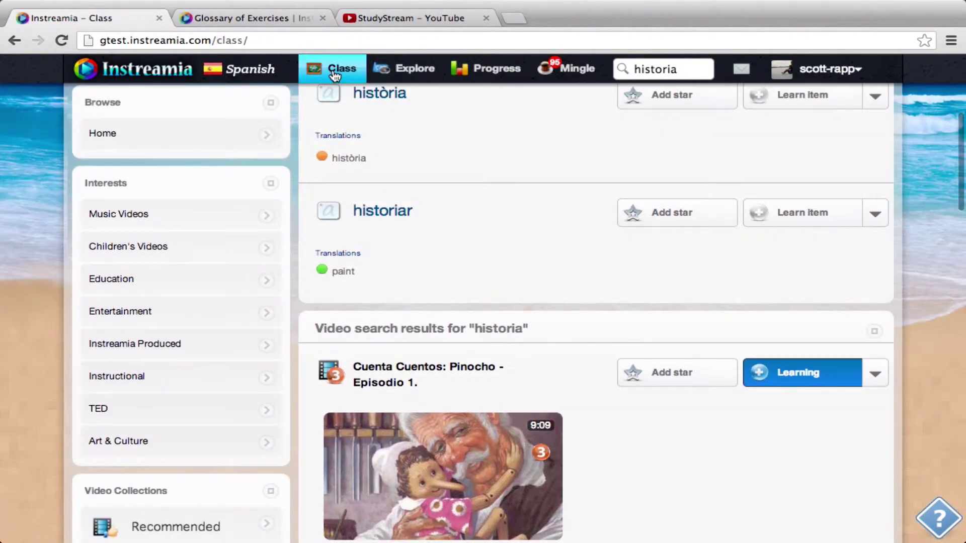
scroll(578, 302, down, 3)
scroll(579, 328, down, 3)
scroll(576, 319, up, 5)
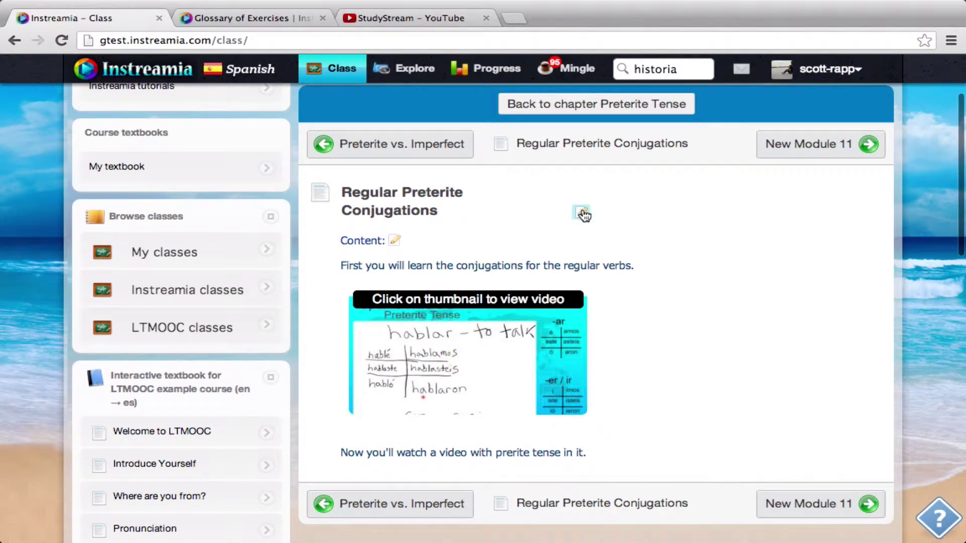
click(580, 214)
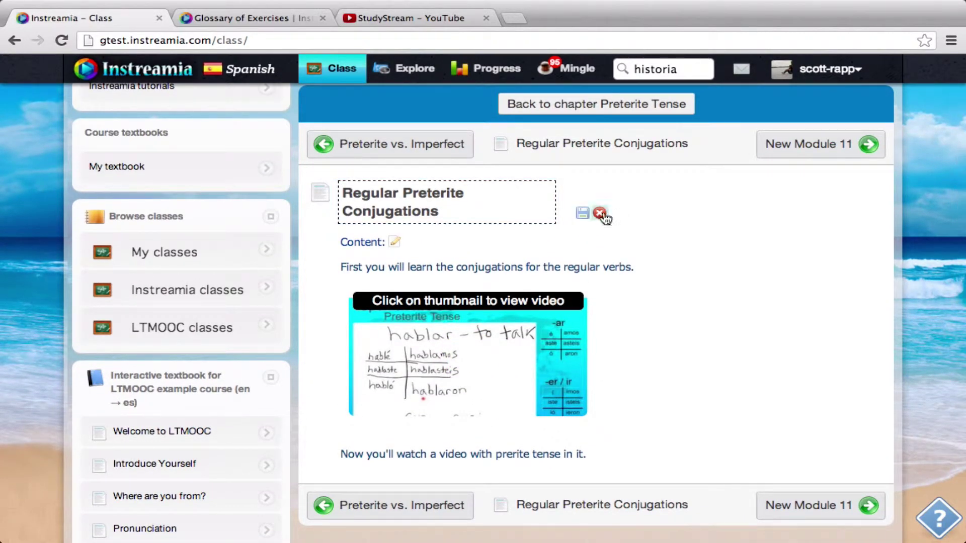
click(599, 213)
click(394, 243)
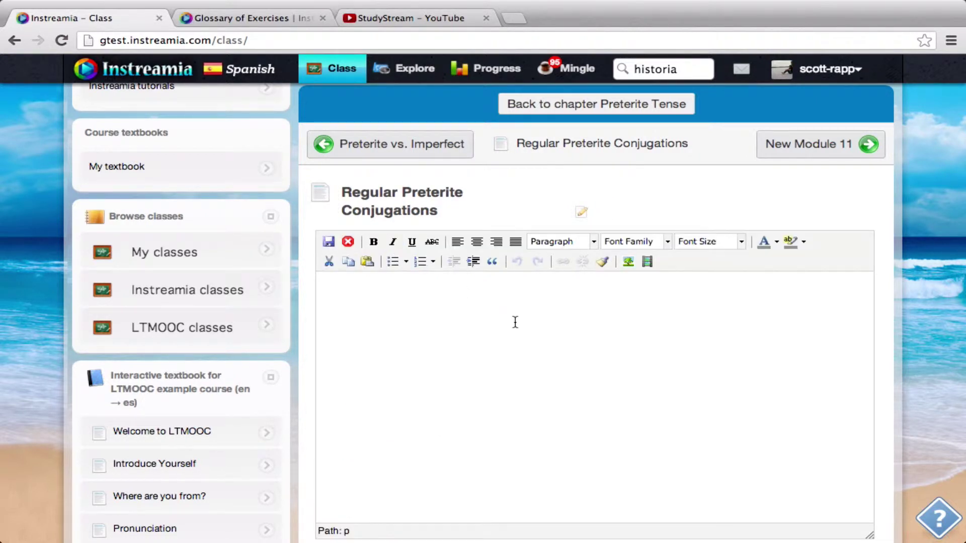
key(super+v)
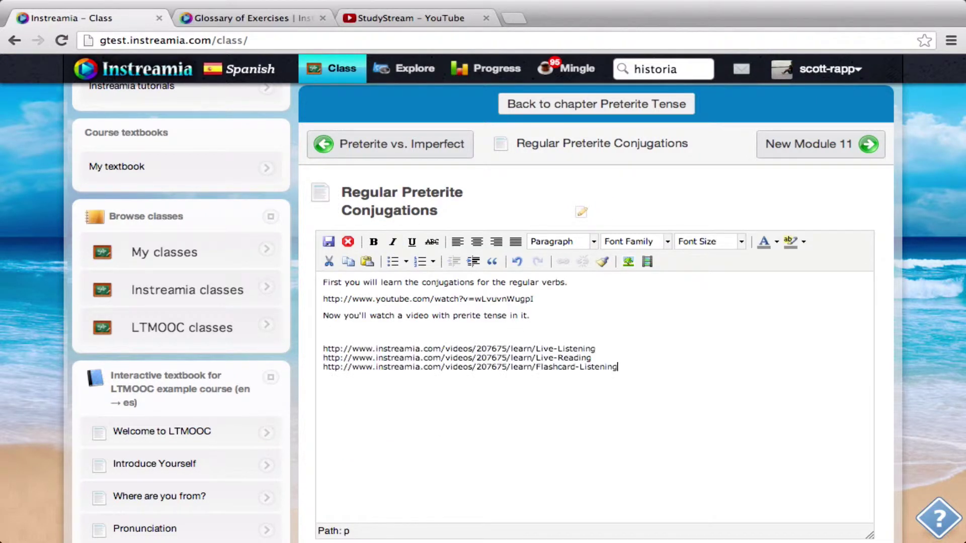
Remove the blank line above the three activity links and extend the sentence before them with ", and do some exercises for it.".
click(444, 330)
key(BackSpace)
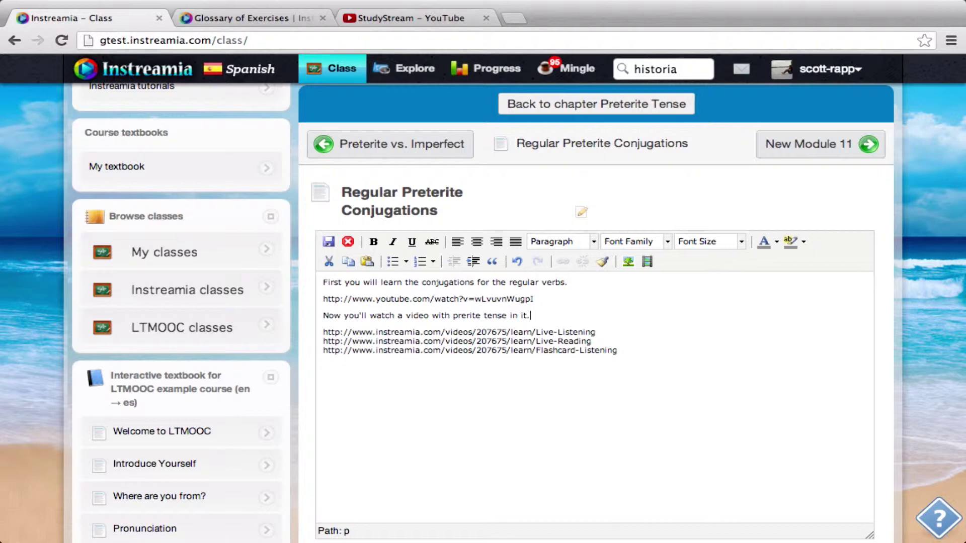
text(and do some exercises for it)
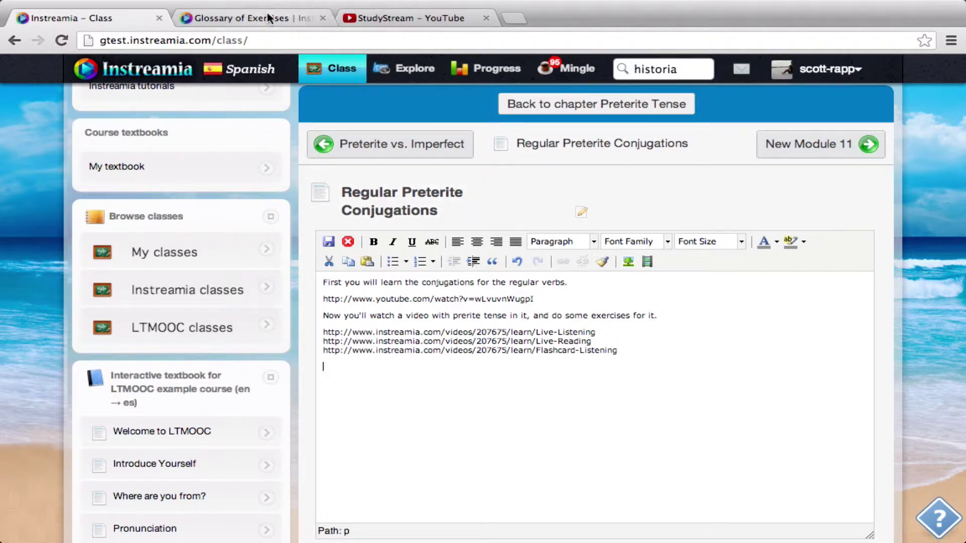
Switch to StudyStream's YouTube search results and copy the link address of the "Regular Preterite Verb Practice" video.
click(388, 17)
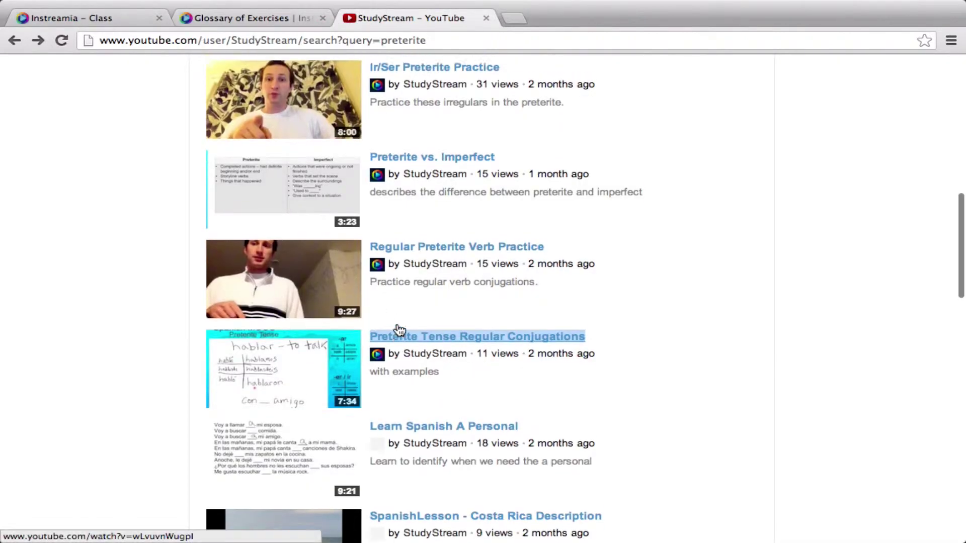
scroll(399, 329, up, 1)
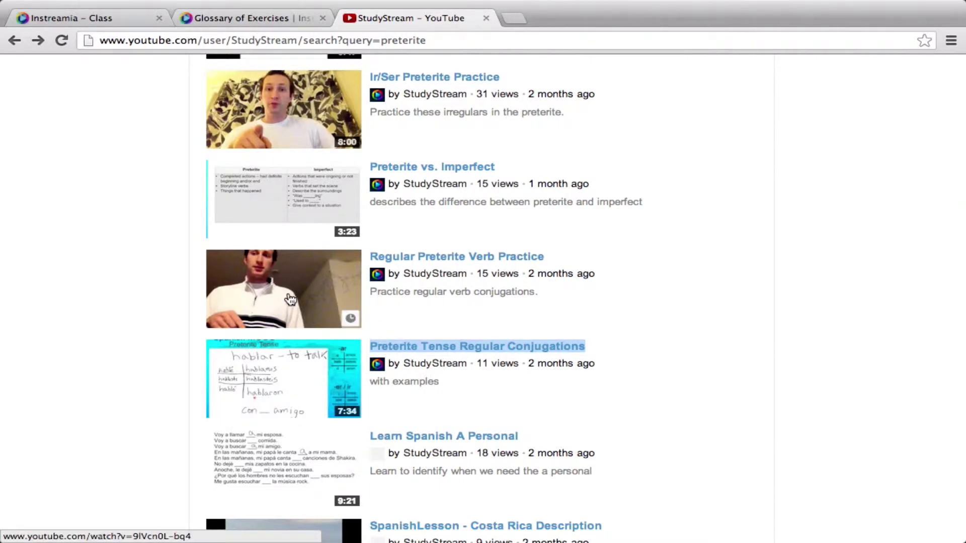
right_click(428, 260)
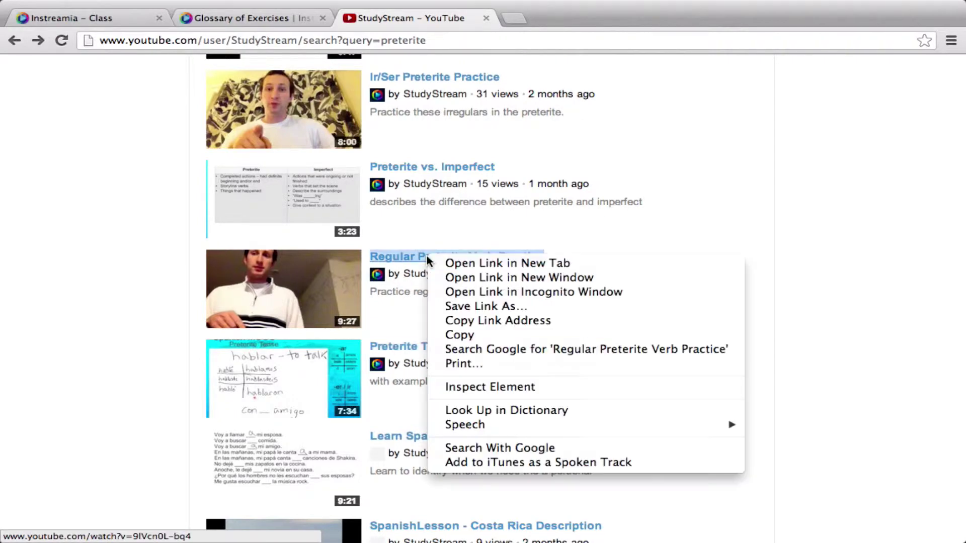
click(503, 321)
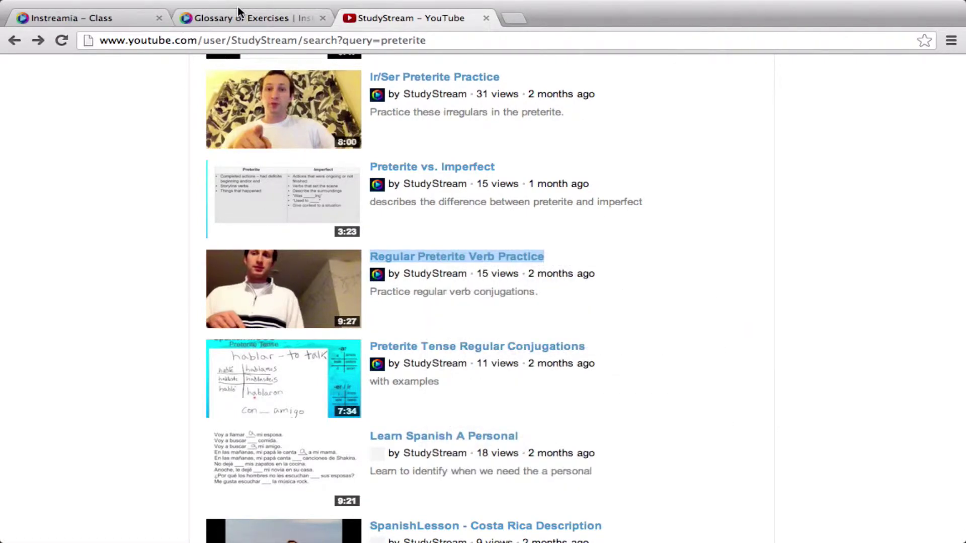
Return to the "Regular Preterite Conjugations" module, paste the YouTube link on its own line below the activity links and save the content.
click(70, 19)
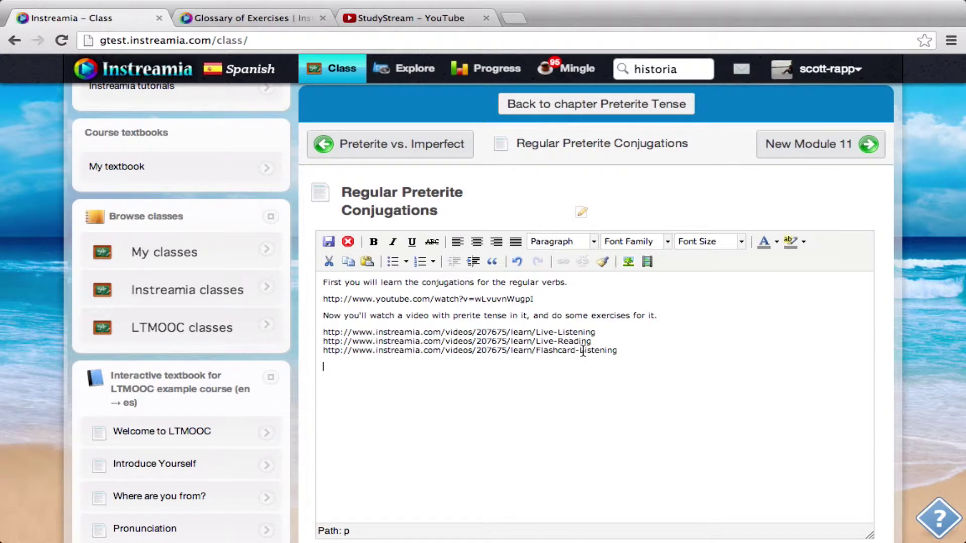
key(Return)
text(http://www.youtube.com/watch?v=9lVcn0L-bq4)
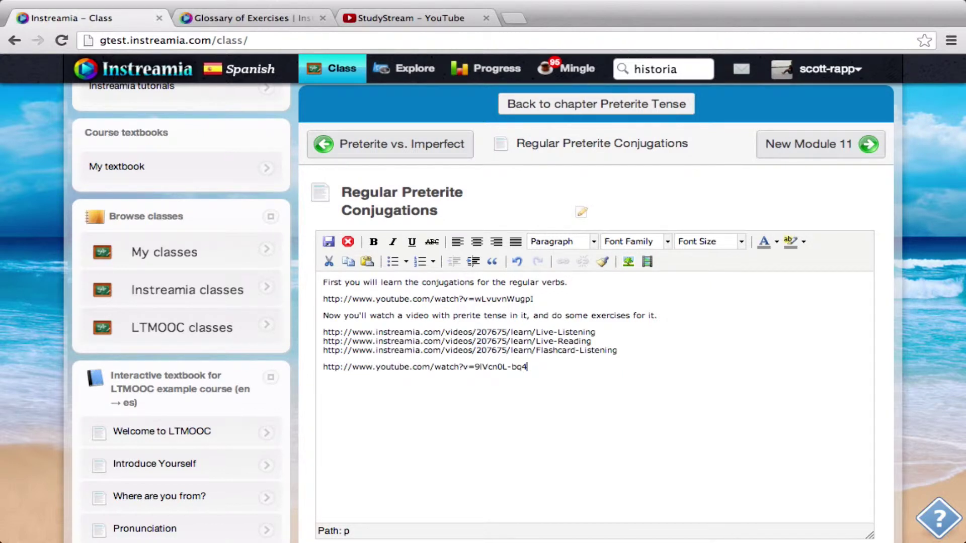
click(329, 242)
Try the module's Flashcard-Listening activity, answering "volar" and "preguntó", and return to the class page.
scroll(720, 374, down, 10)
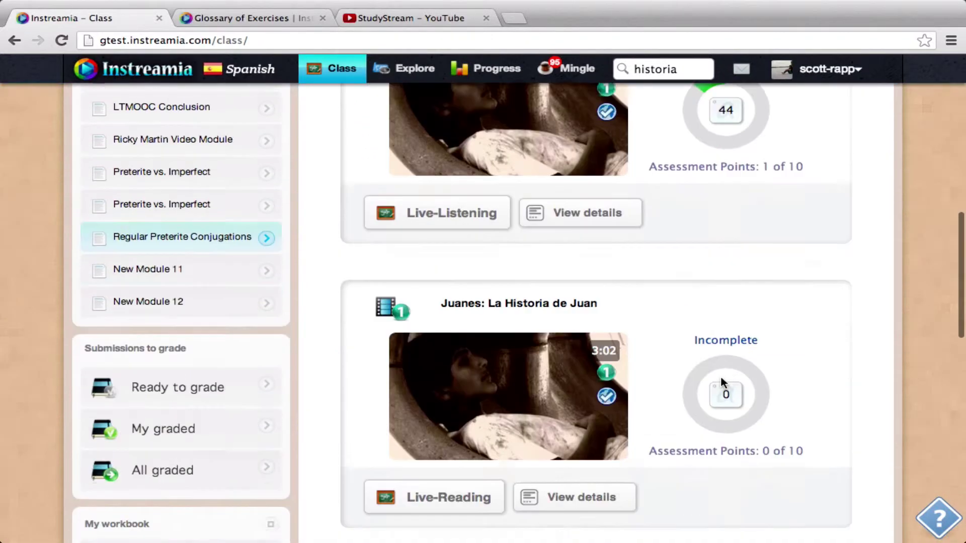
scroll(720, 375, down, 6)
click(476, 471)
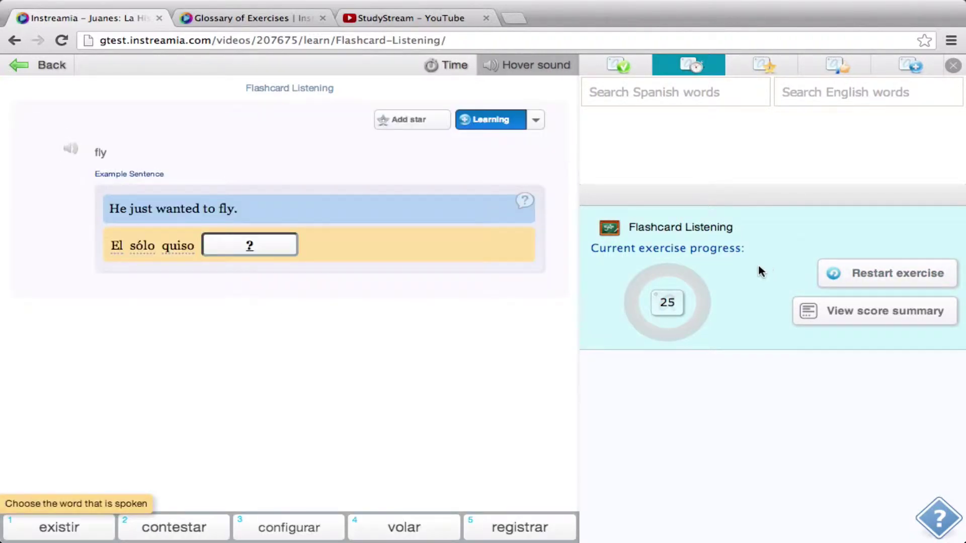
key(4)
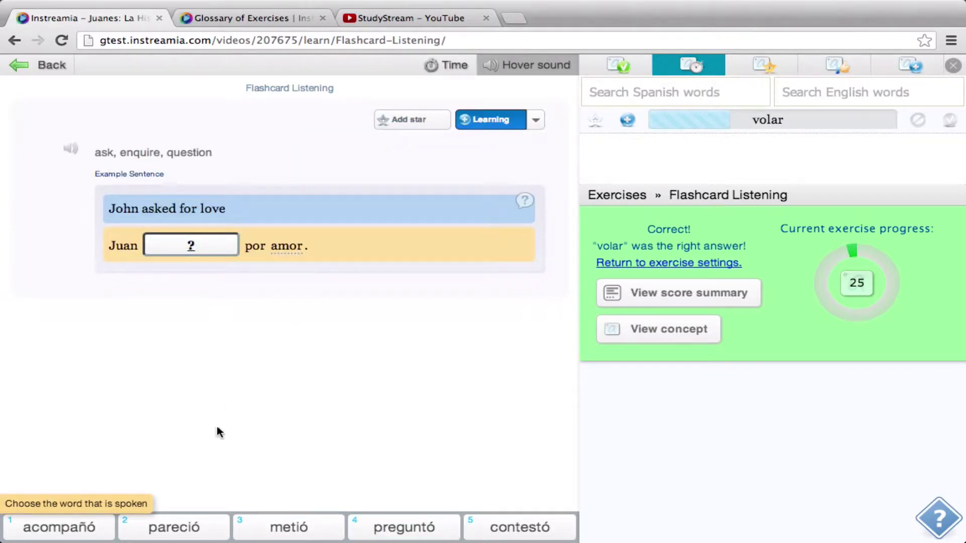
click(458, 527)
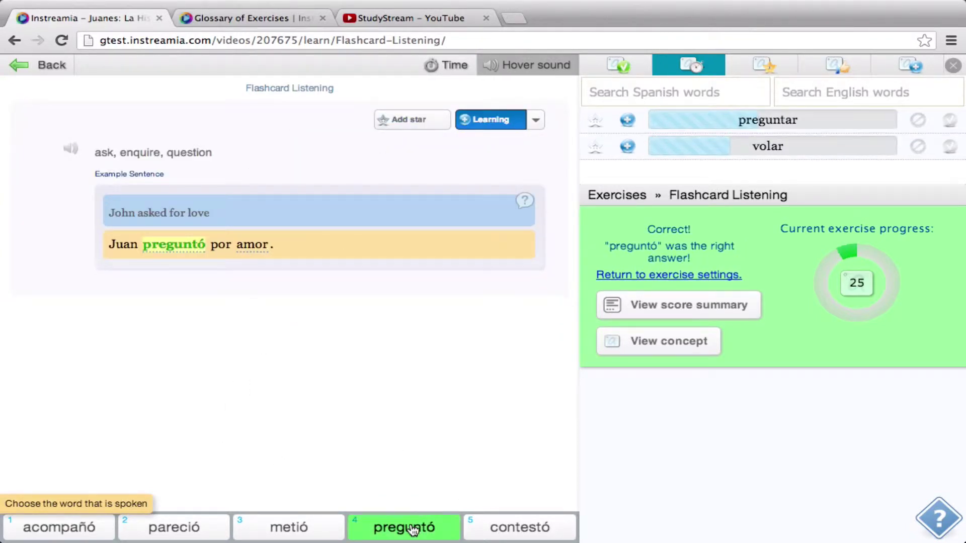
click(45, 65)
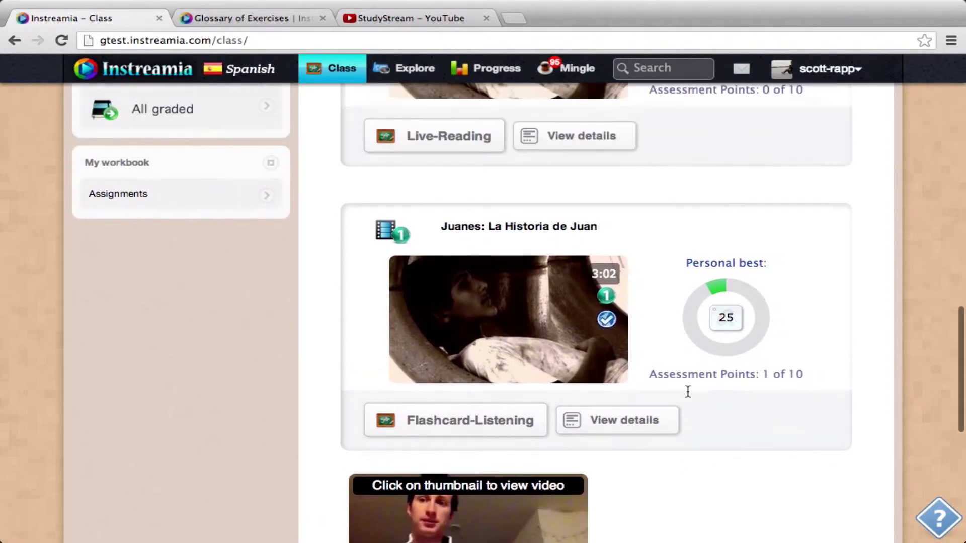
Open New Module 11 of the Preterite Tense chapter and rename it "Preterite Tense Practice and Ir/Ser".
scroll(688, 396, up, 10)
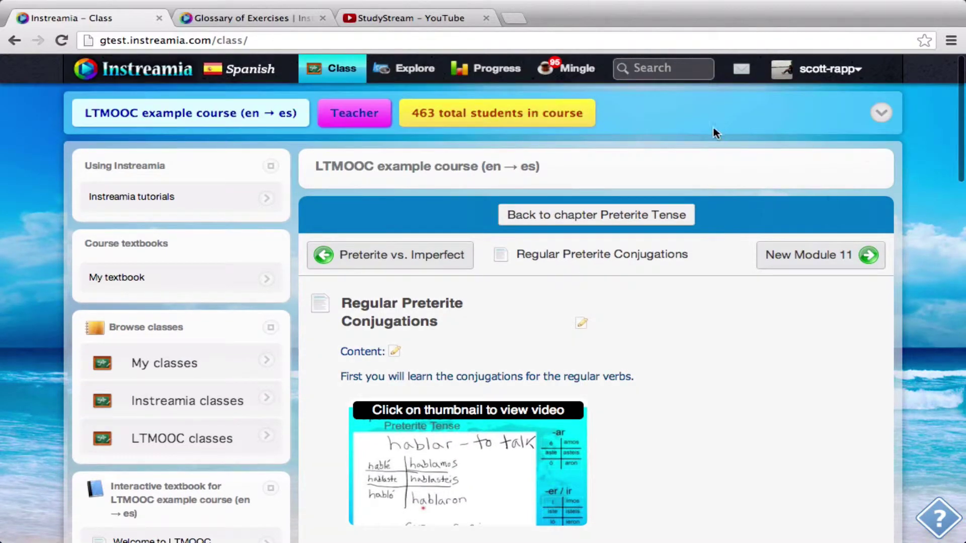
click(628, 210)
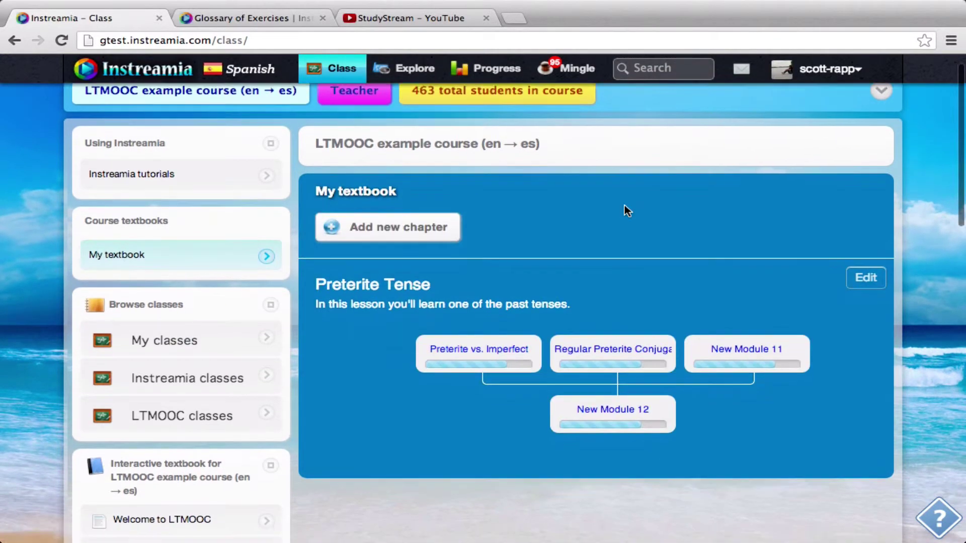
scroll(584, 222, down, 4)
click(782, 182)
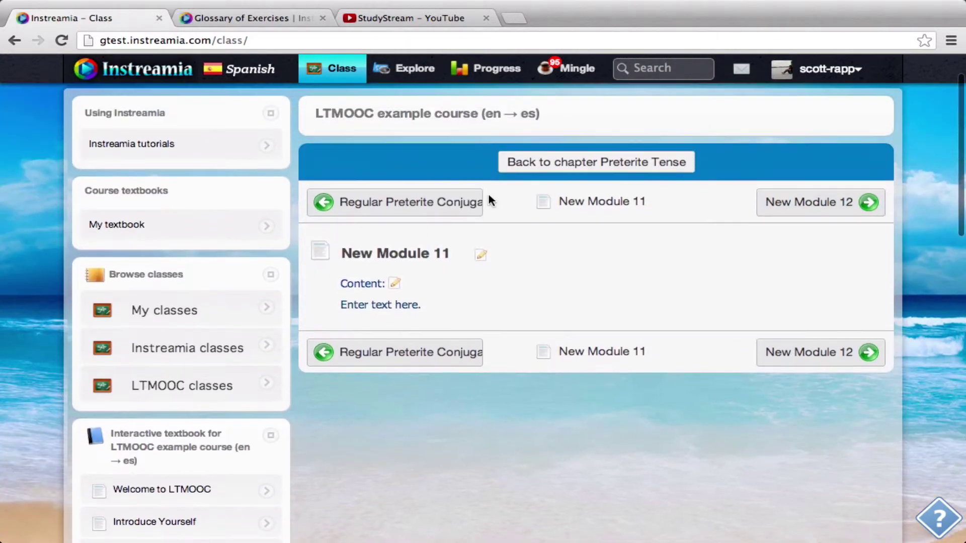
click(481, 256)
key(ctrl+a)
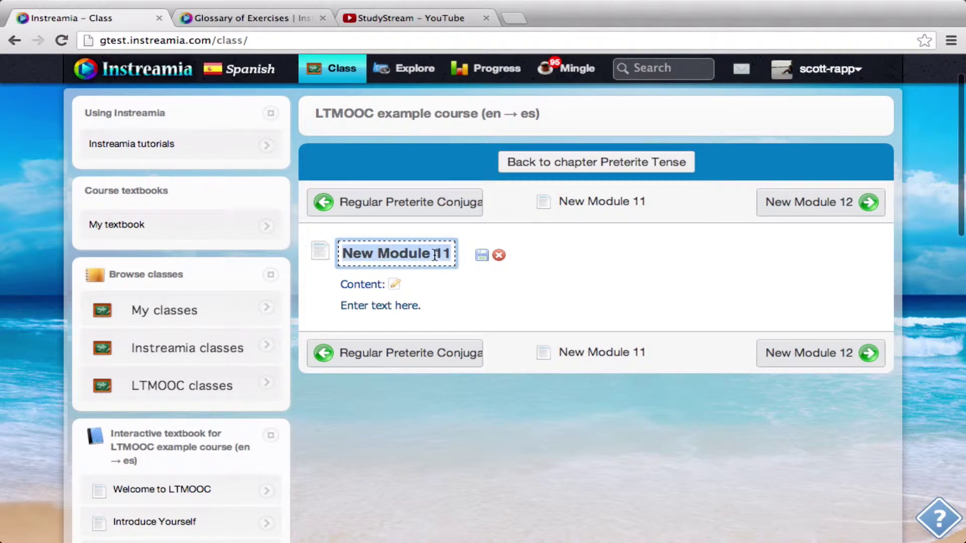
text(Preterite)
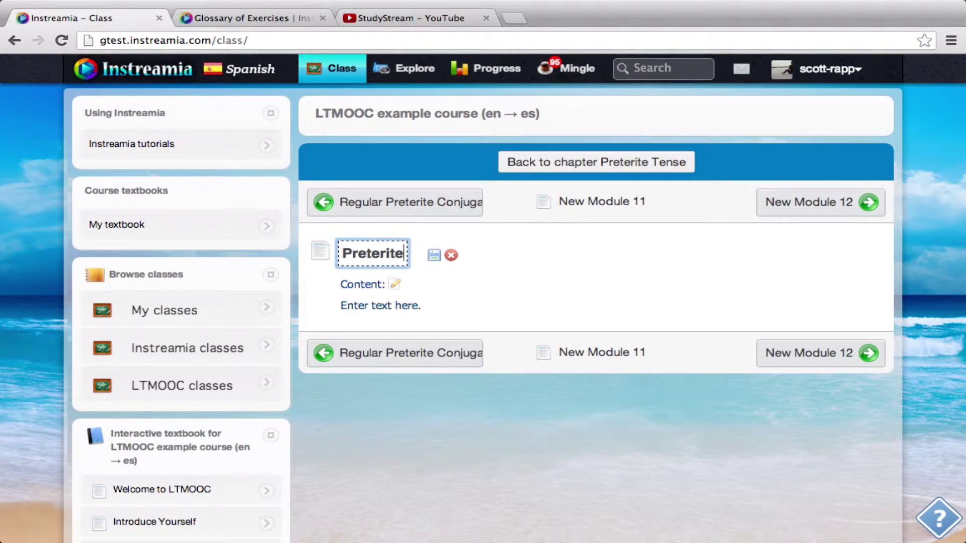
text( Tense Practice)
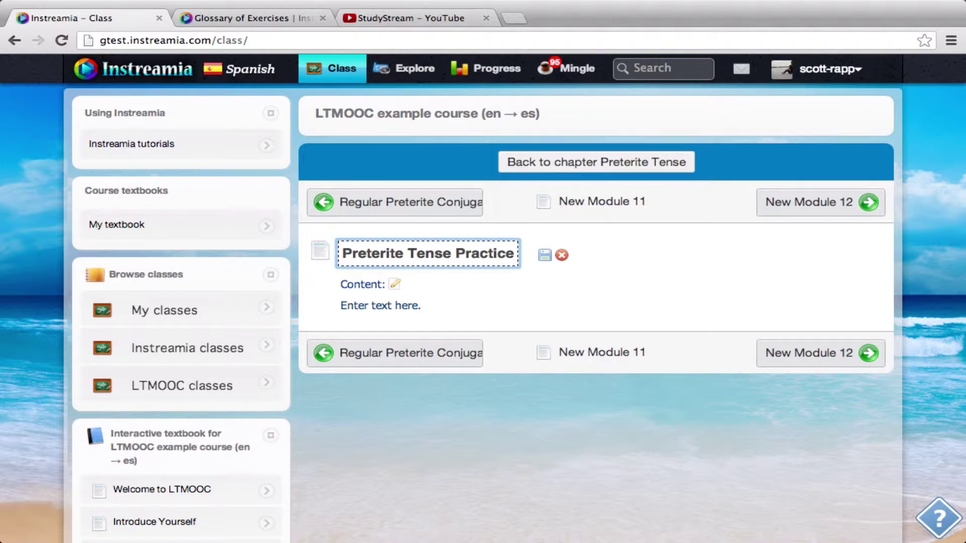
text( and Irr)
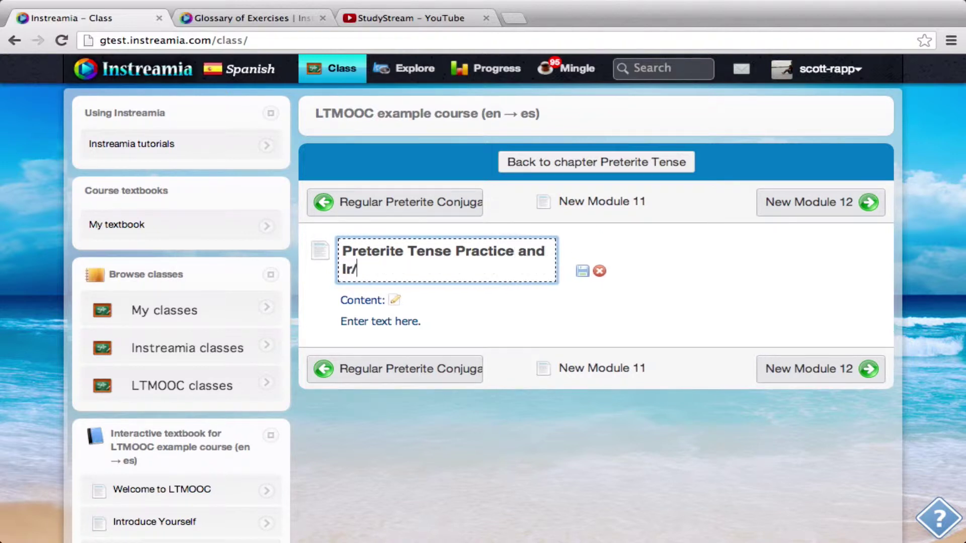
text(Ser)
click(582, 273)
Replace the module's placeholder content with "Let's learn from another video." and save it.
click(395, 300)
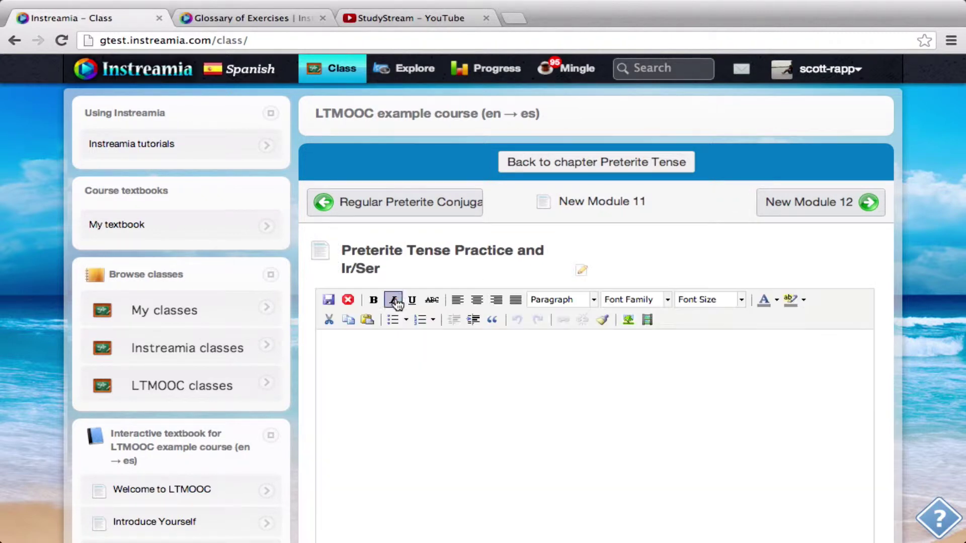
drag(395, 352, 284, 341)
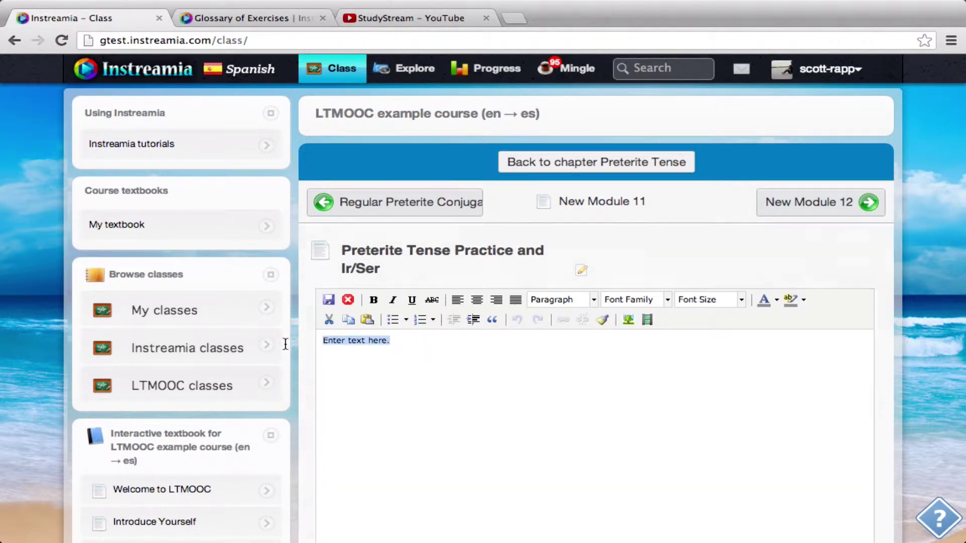
click(402, 340)
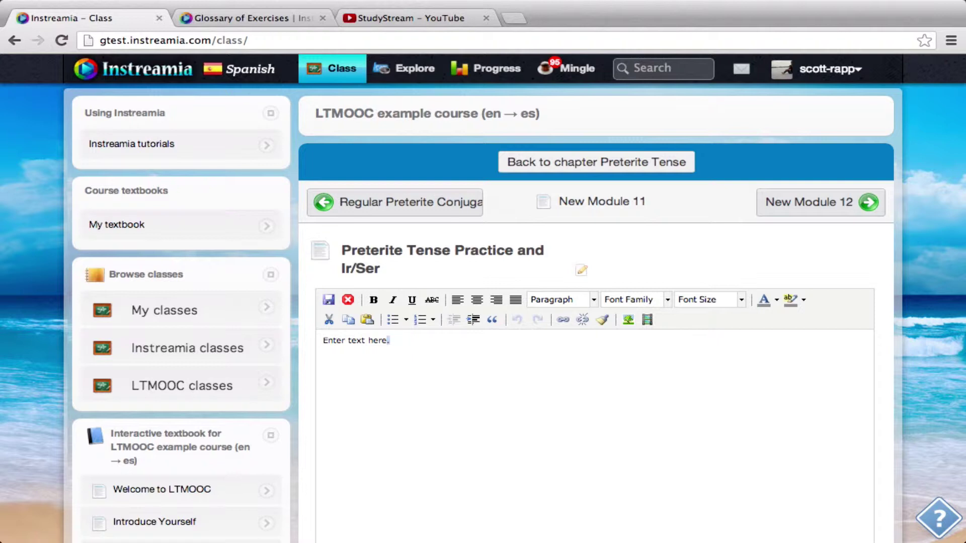
drag(378, 341, 332, 341)
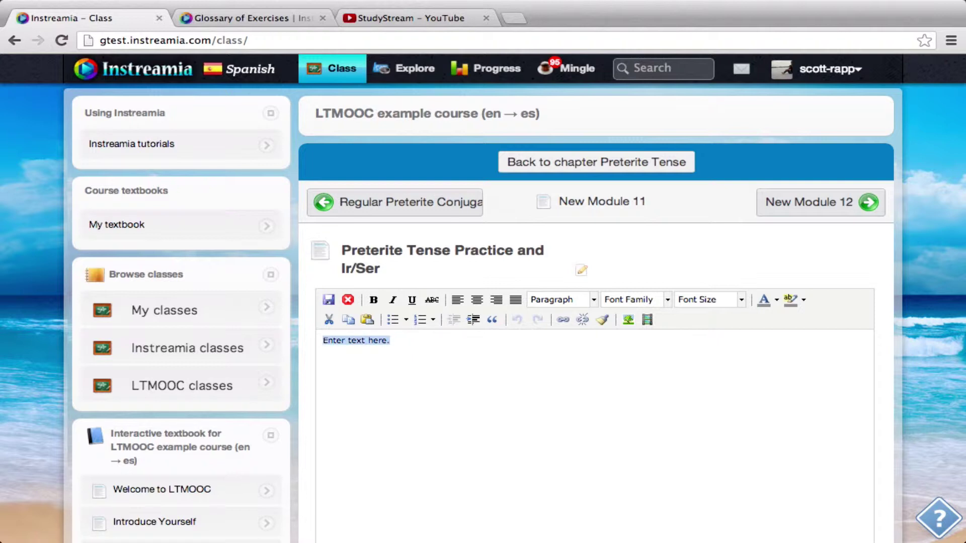
text(Let's le)
key(BackSpace)
text(learn from another video.)
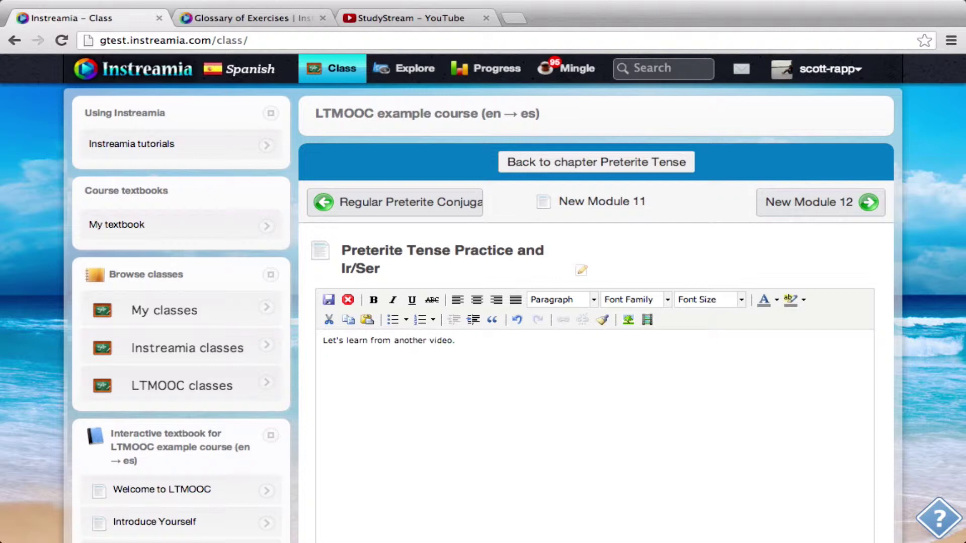
click(329, 300)
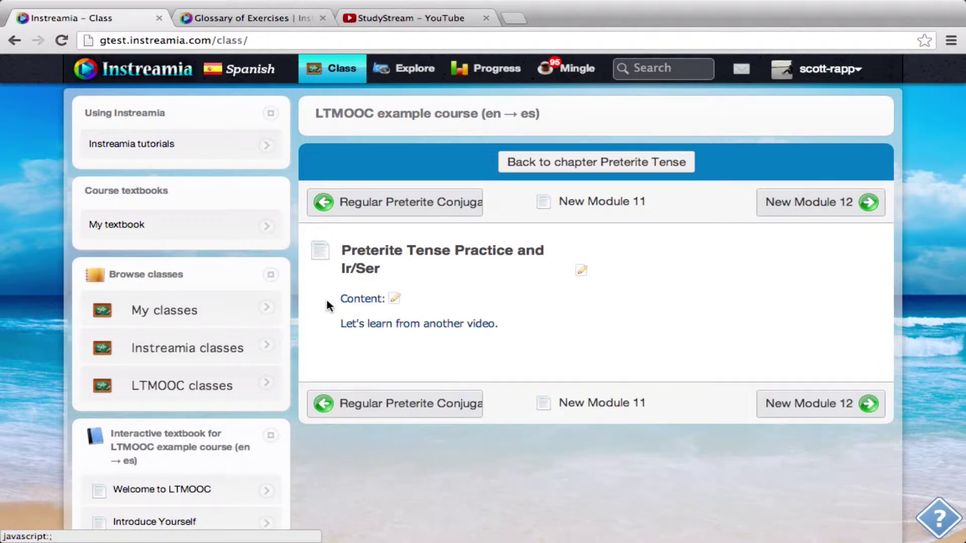
Copy the Live-Listening activity link of the "Salvat Cuenta Cuentos: Sudi y el tigre." video from the Explore results for "historia".
click(415, 69)
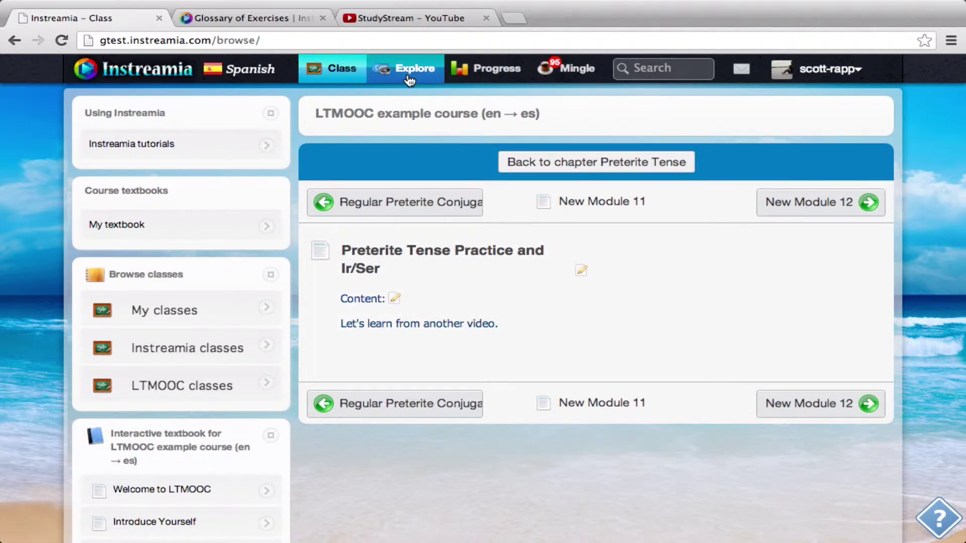
scroll(488, 333, down, 5)
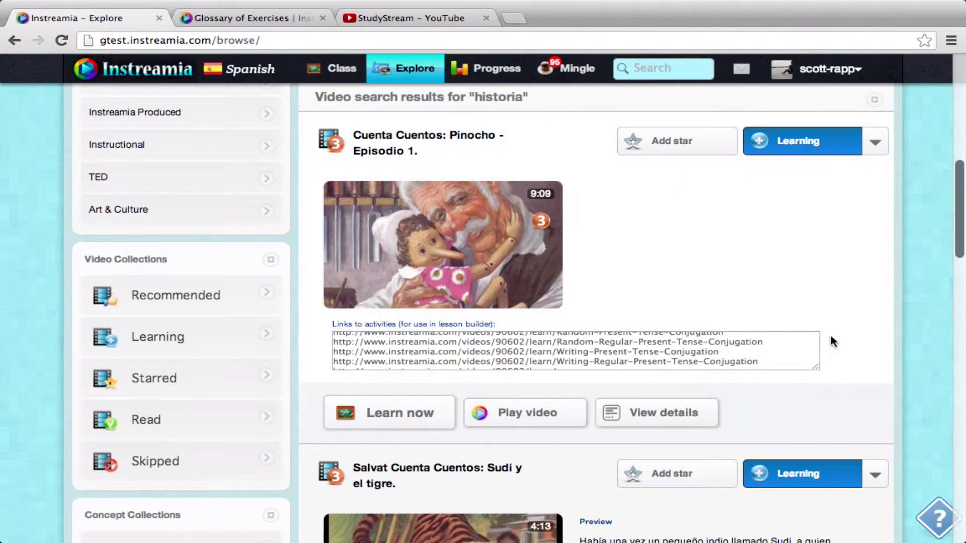
scroll(859, 347, down, 6)
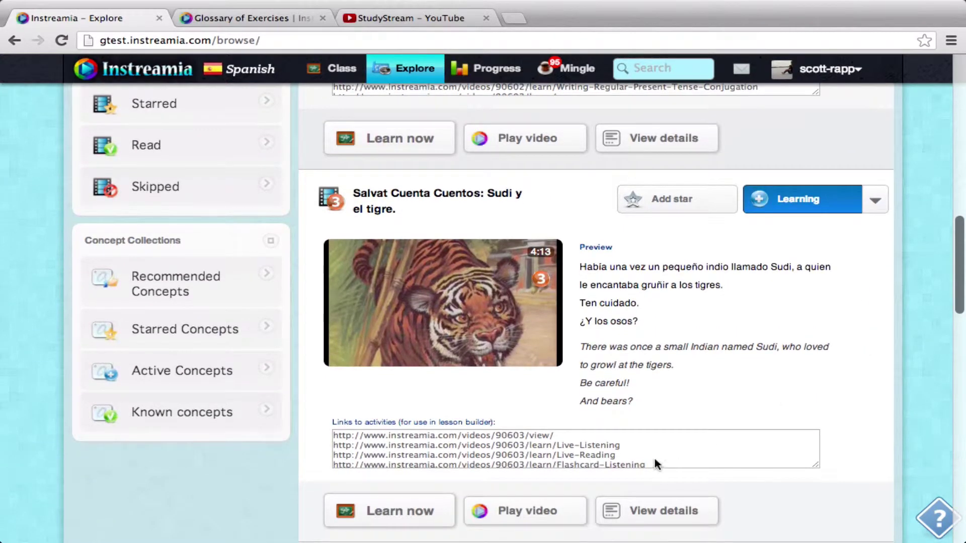
drag(632, 445, 334, 444)
key(ctrl+c)
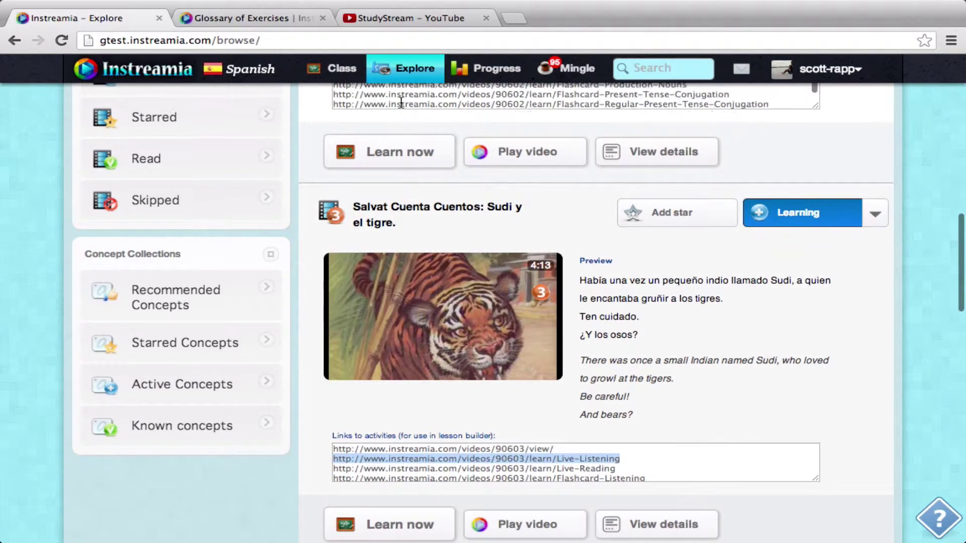
Return to the "Preterite Tense Practice and Ir/Ser" module and paste the Live-Listening link below its sentence, without a leading space.
scroll(330, 206, up, 3)
scroll(330, 207, up, 5)
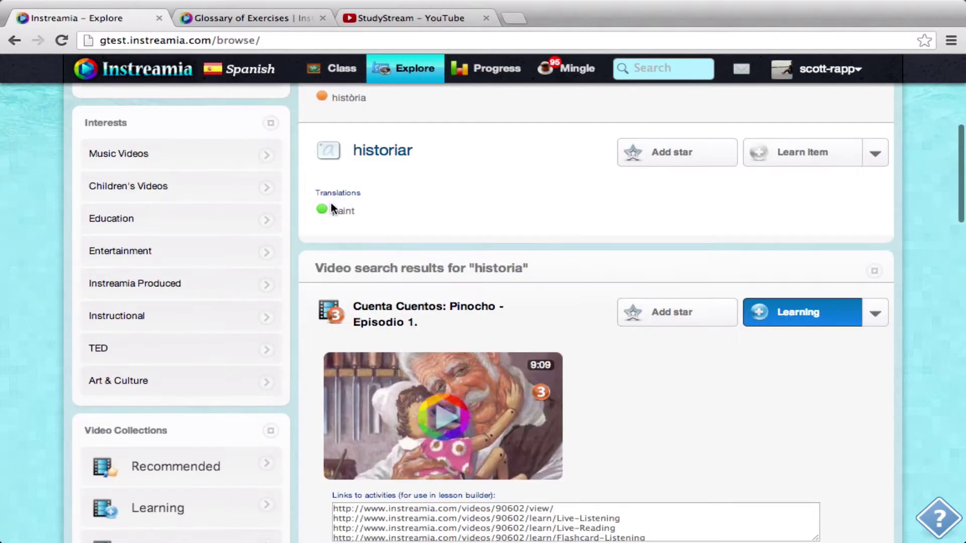
click(359, 64)
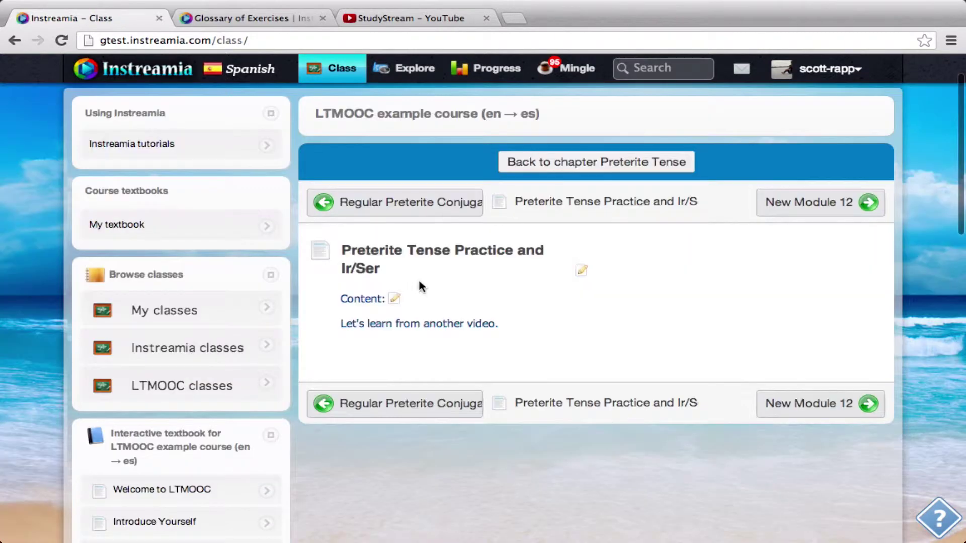
click(394, 299)
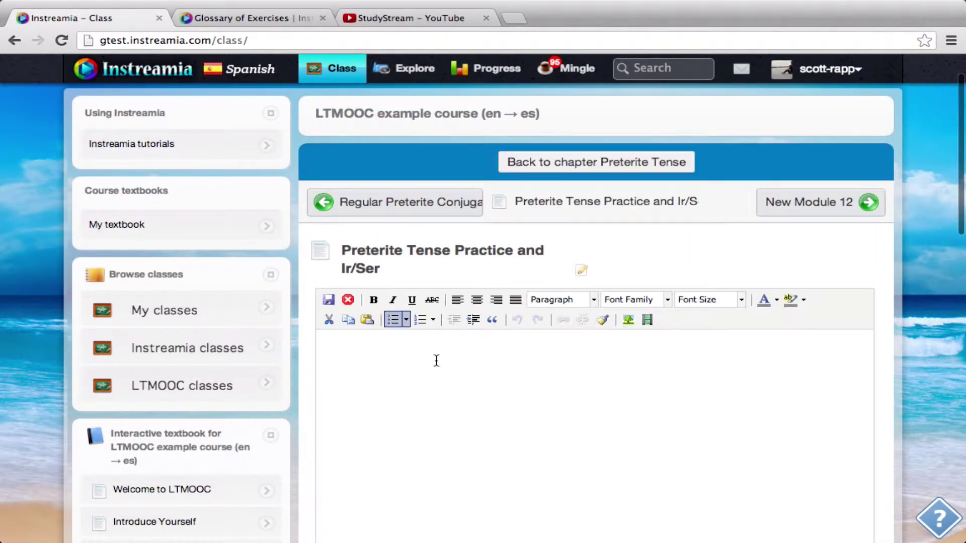
key(ctrl+v)
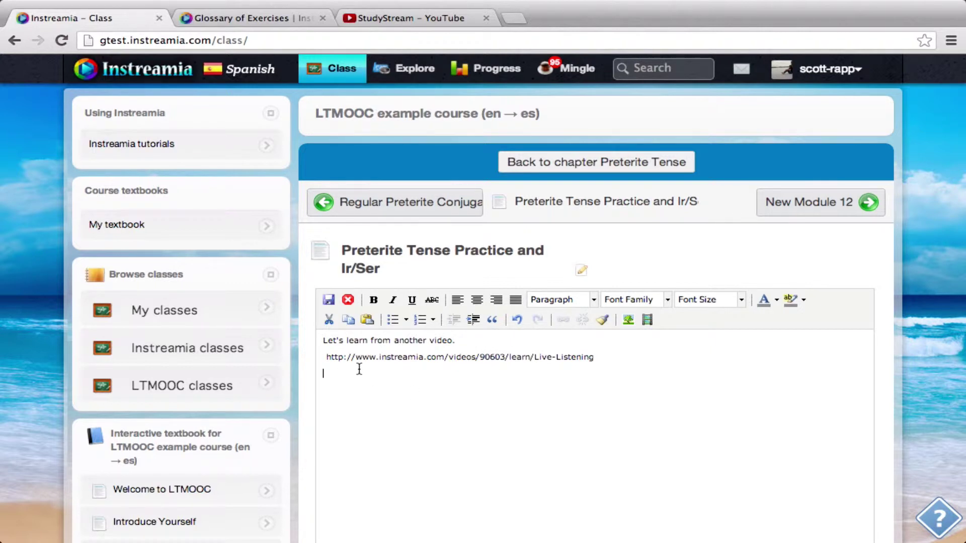
key(BackSpace)
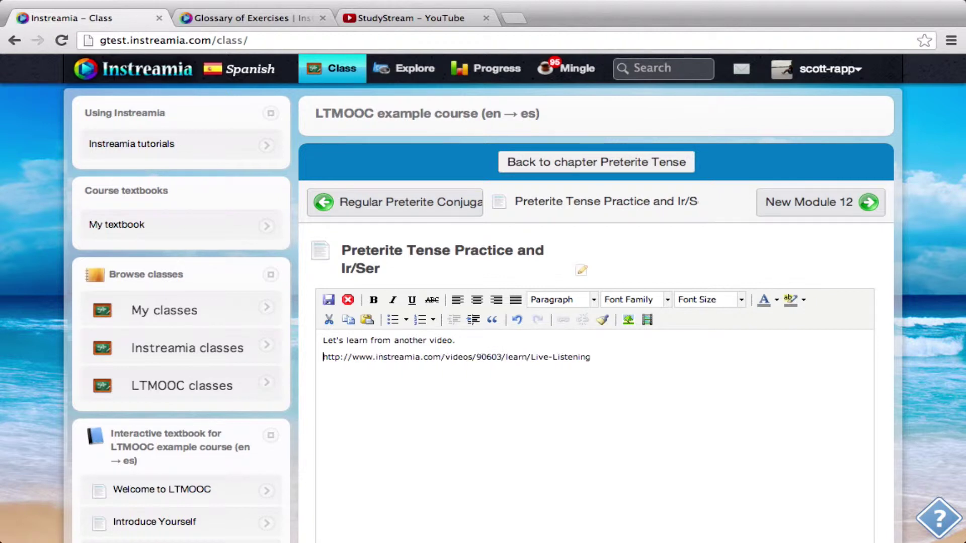
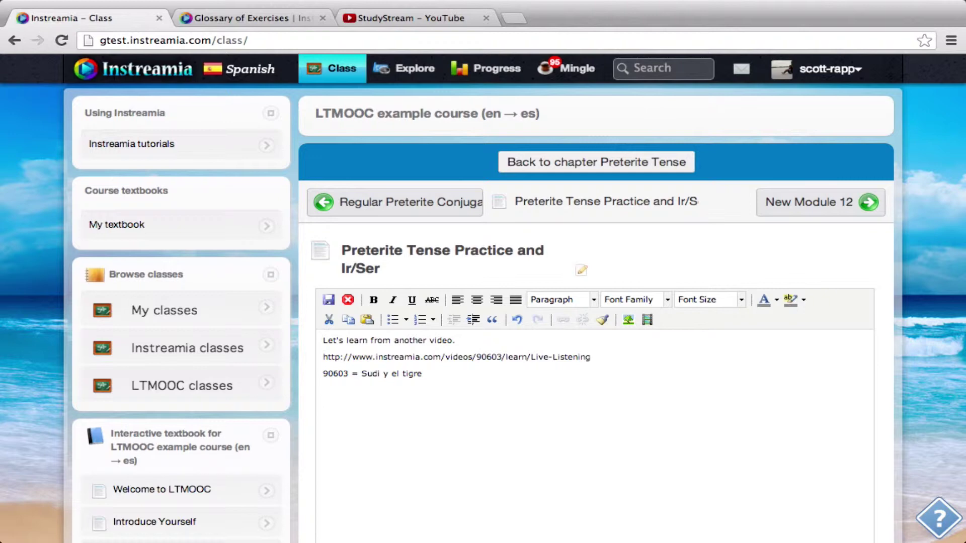
Search the Glossary of Exercises page for "preter" and go through the matching exercises.
click(261, 19)
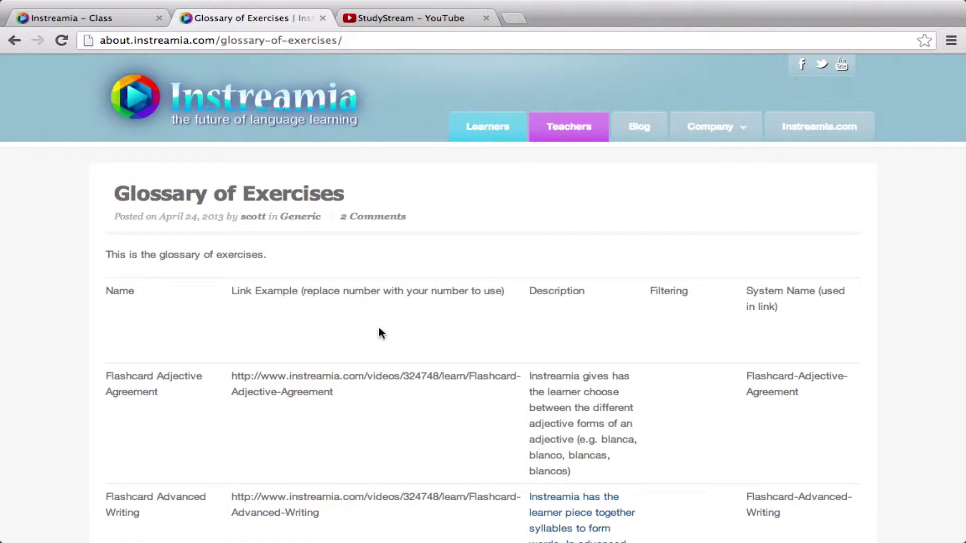
key(super+f)
text(pret)
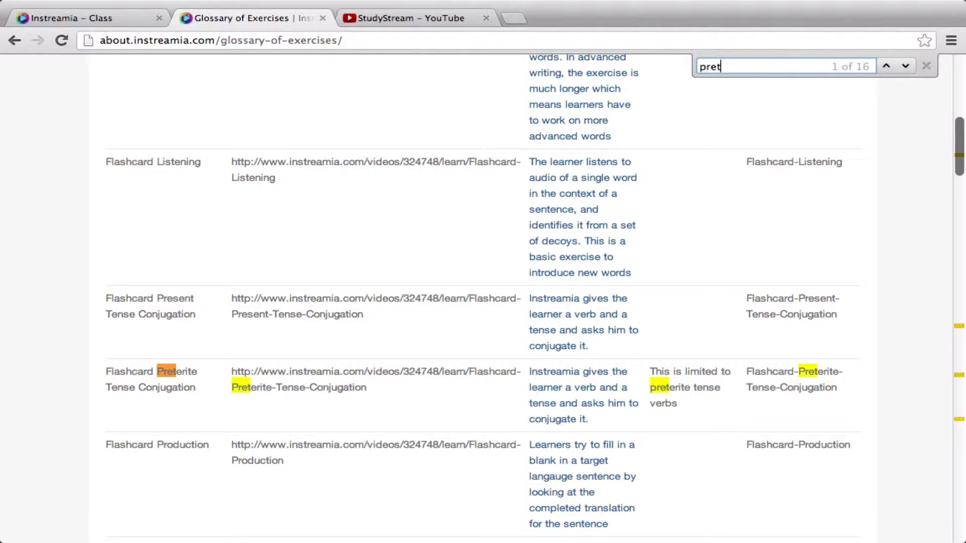
text(er)
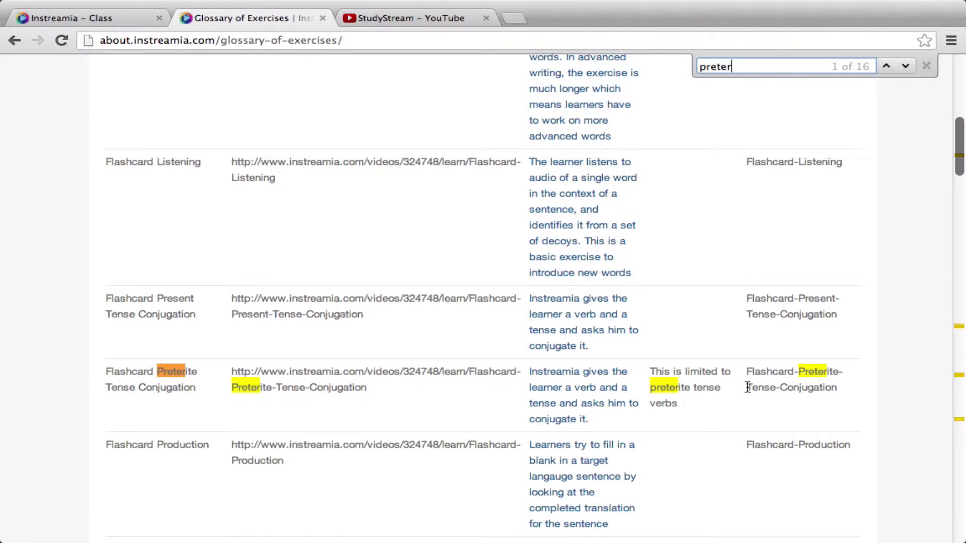
key(Return)
key(Return)
key(Return)
key(Return)
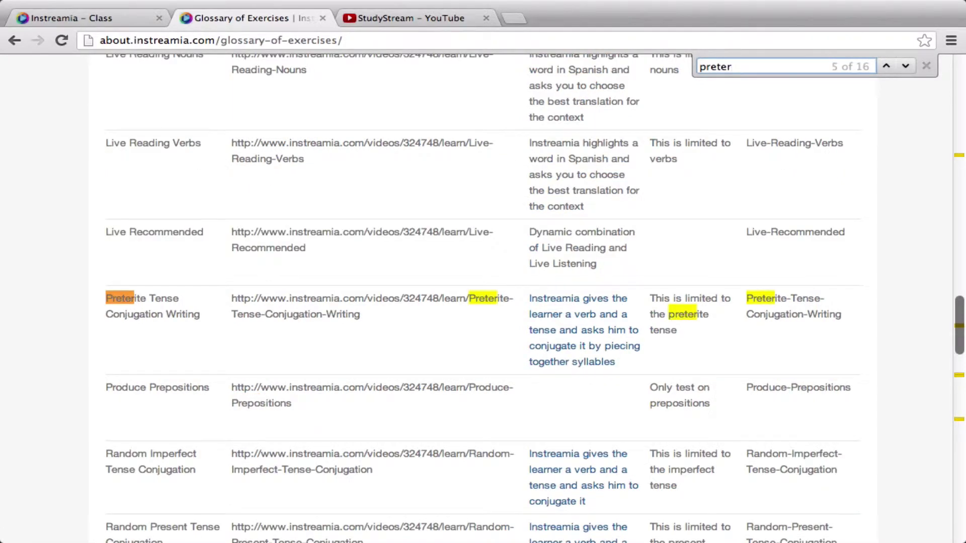
key(Return)
key(Return)
key(Return)
key(Return)
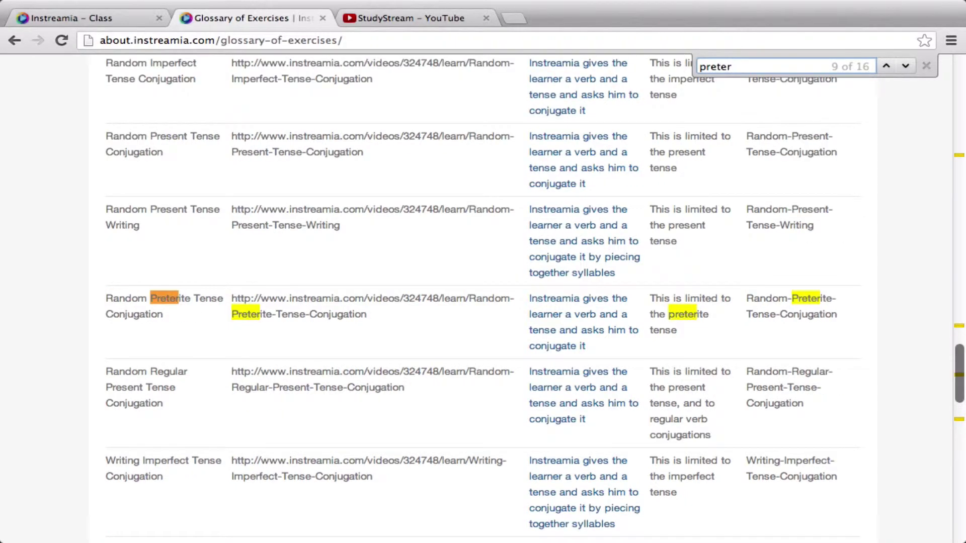
key(Return)
key(Return)
key(Return)
key(Return)
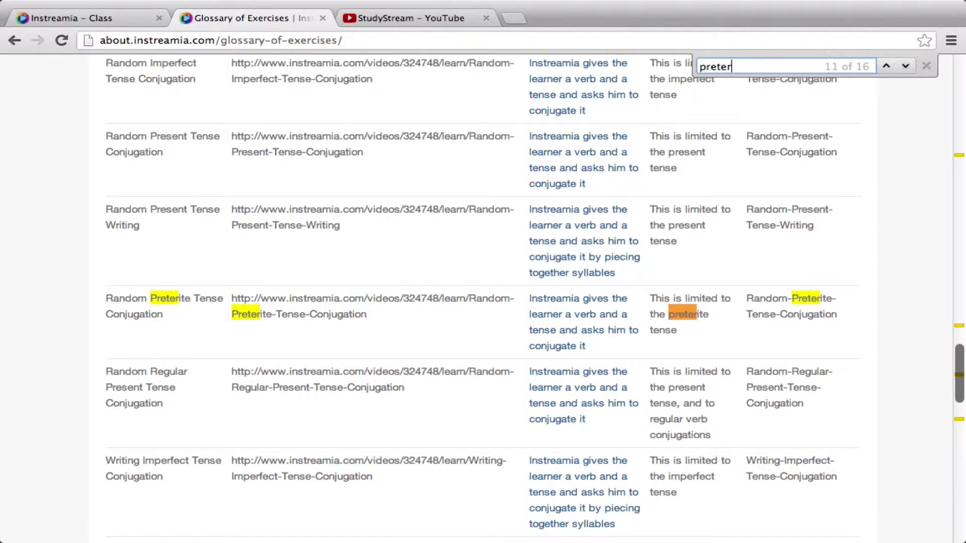
key(Return)
key(Return)
key(Return)
key(Return)
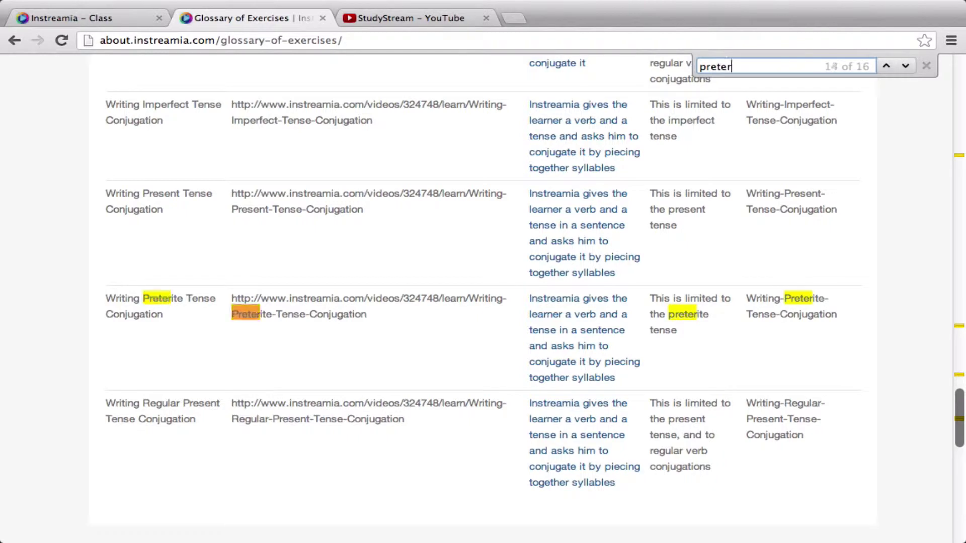
key(Return)
key(Return)
key(Return)
key(Return)
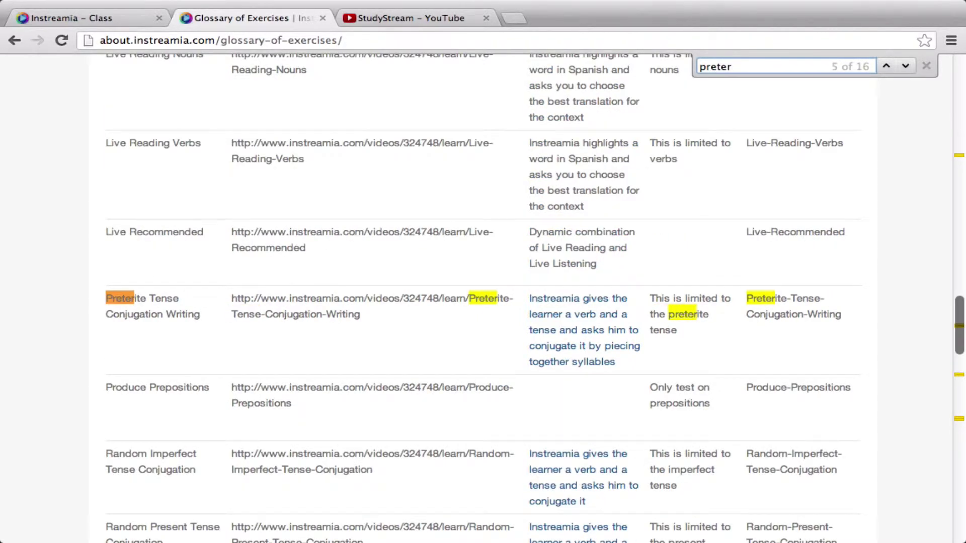
key(Return)
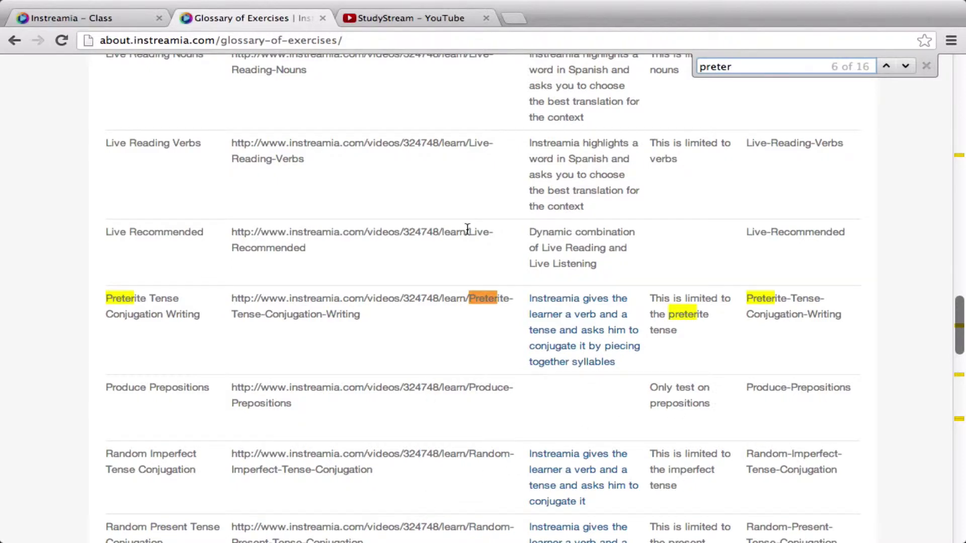
Copy the link example of the Flashcard Preterite Tense Conjugation exercise from the glossary.
scroll(467, 229, up, 1)
scroll(467, 230, up, 15)
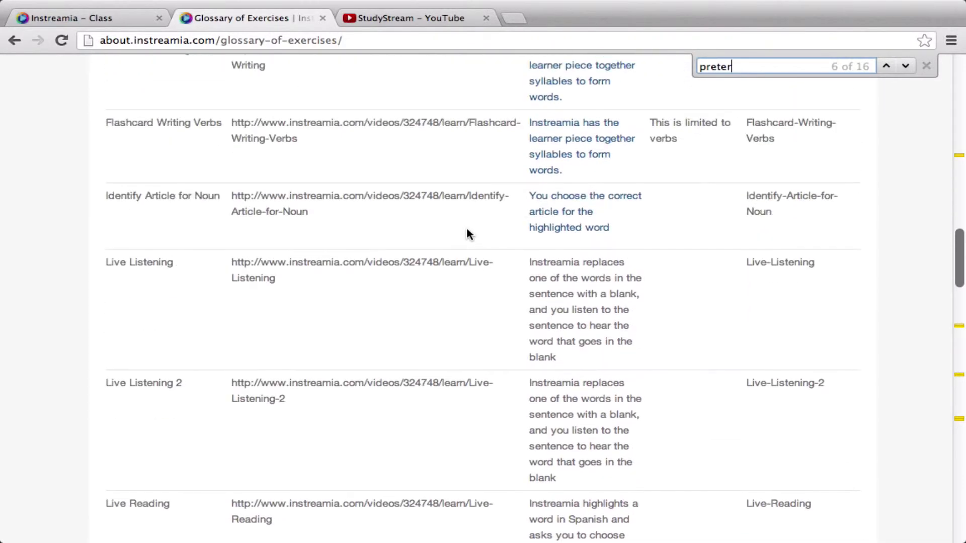
scroll(467, 229, up, 9)
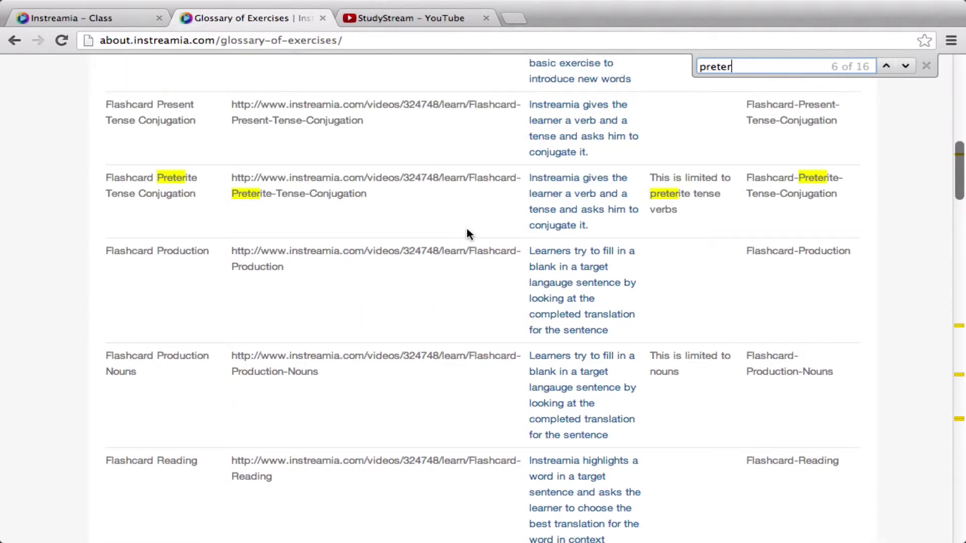
scroll(467, 229, up, 1)
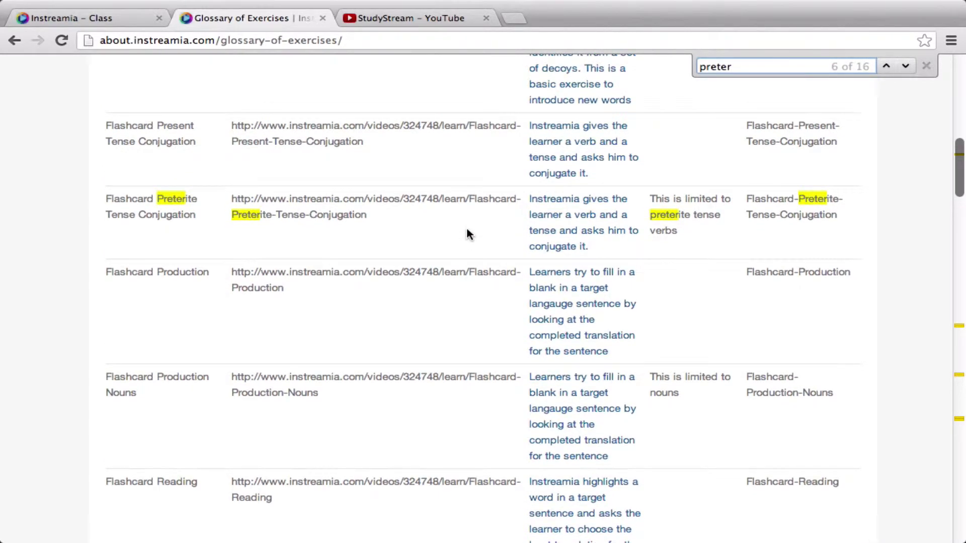
scroll(467, 230, up, 1)
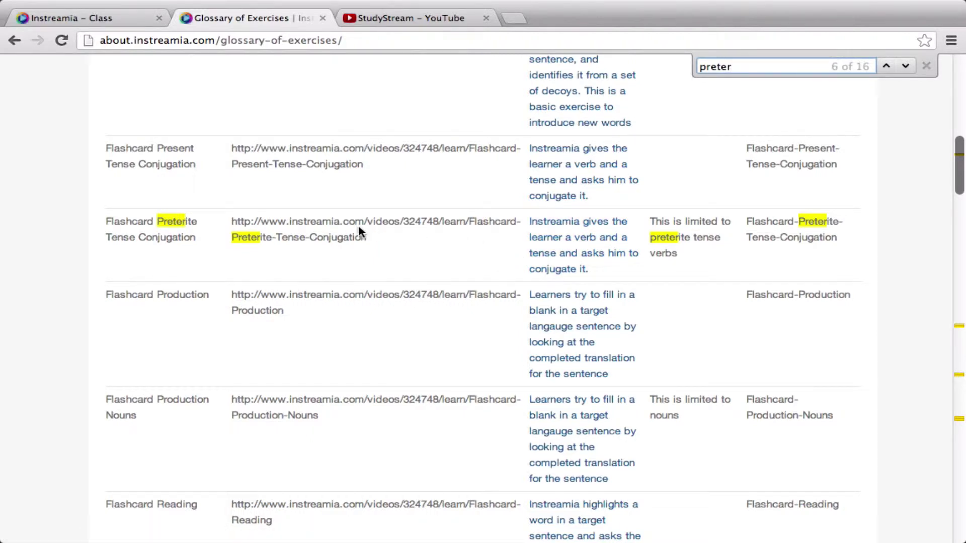
drag(374, 236, 234, 225)
key(super+c)
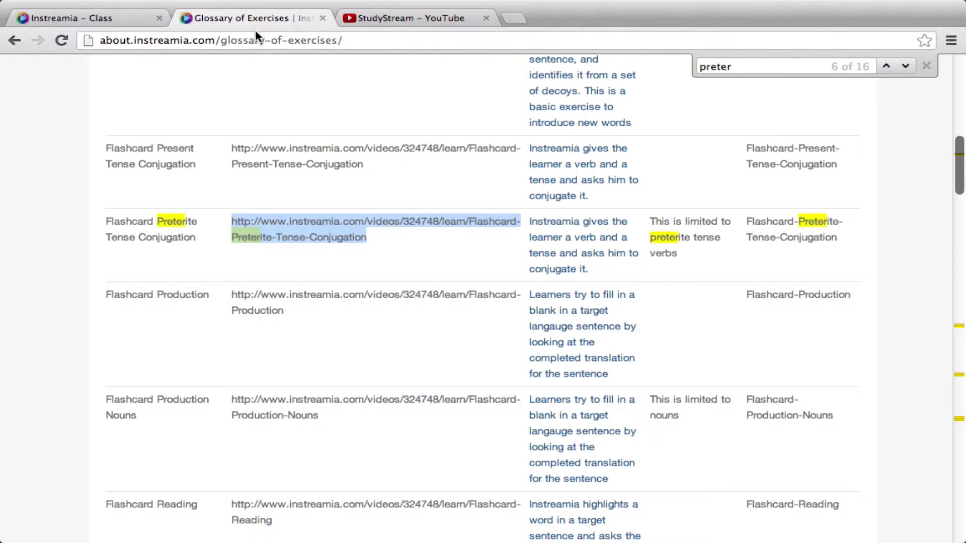
Paste the flashcard link below the "90603 = Sudi y el tigre" note in the module and replace its video number with 90603.
click(107, 21)
click(563, 489)
key(super+v)
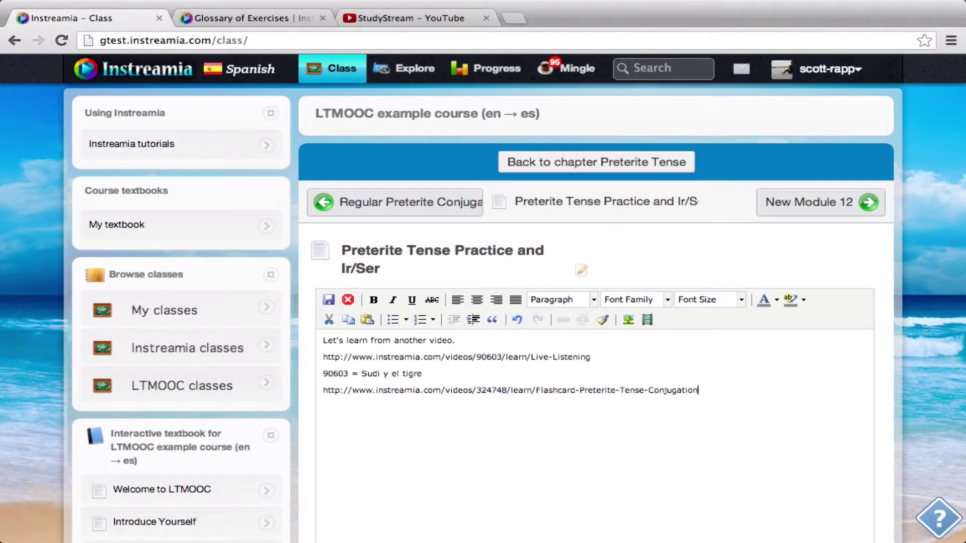
double_click(332, 374)
key(super+c)
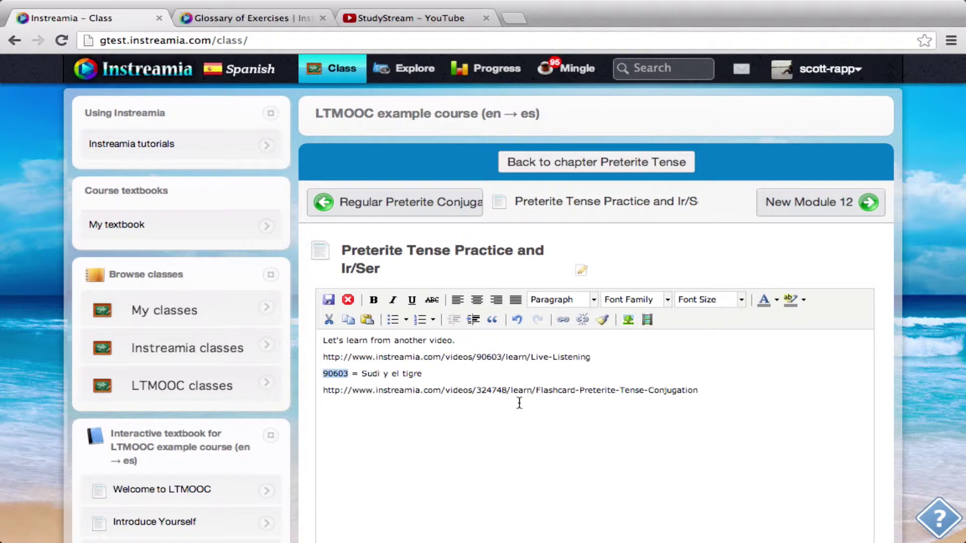
double_click(491, 390)
key(super+v)
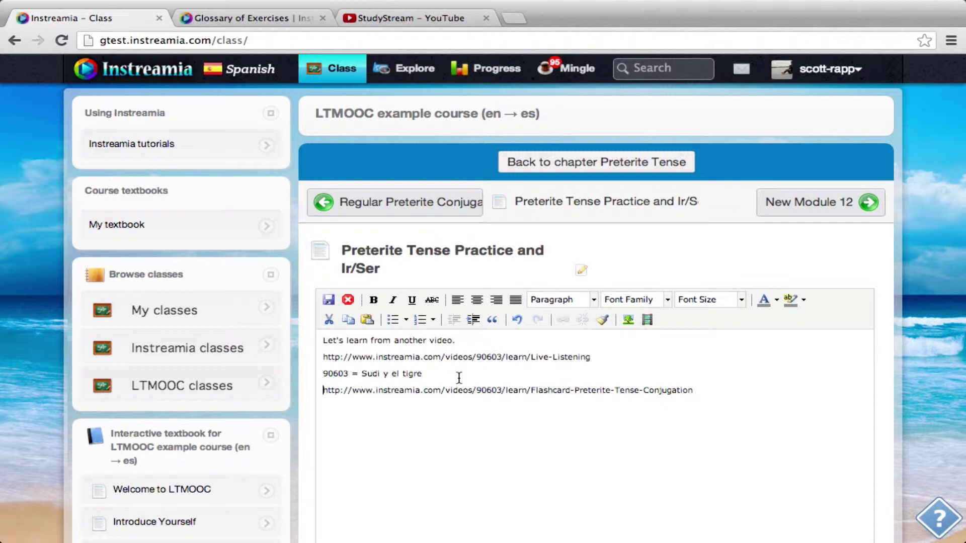
key(super+Left)
Replace the "90603 = Sudi y el tigre" note with the line "Now practice conjugation:" and save the module content.
drag(453, 373, 328, 376)
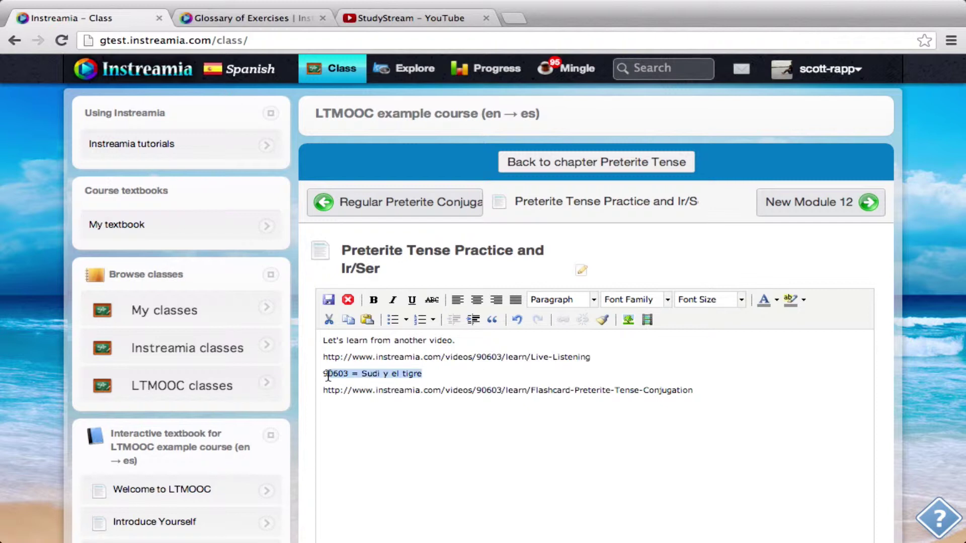
key(BackSpace)
key(BackSpace)
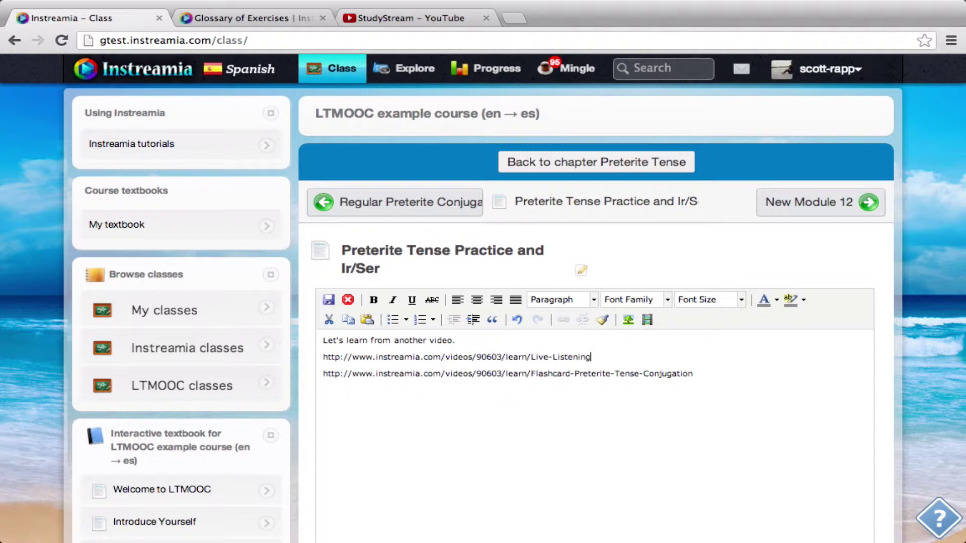
key(Return)
text(Now)
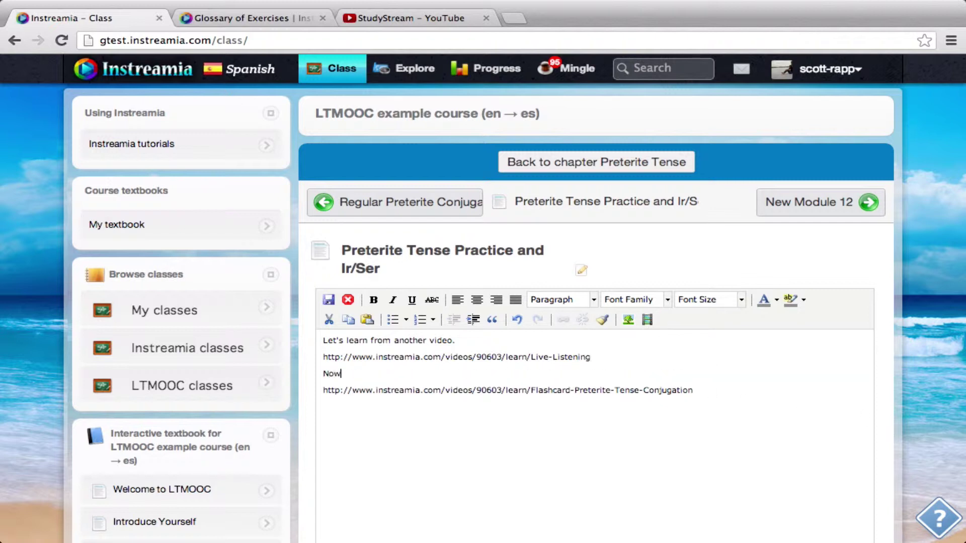
text( practice conjugation:)
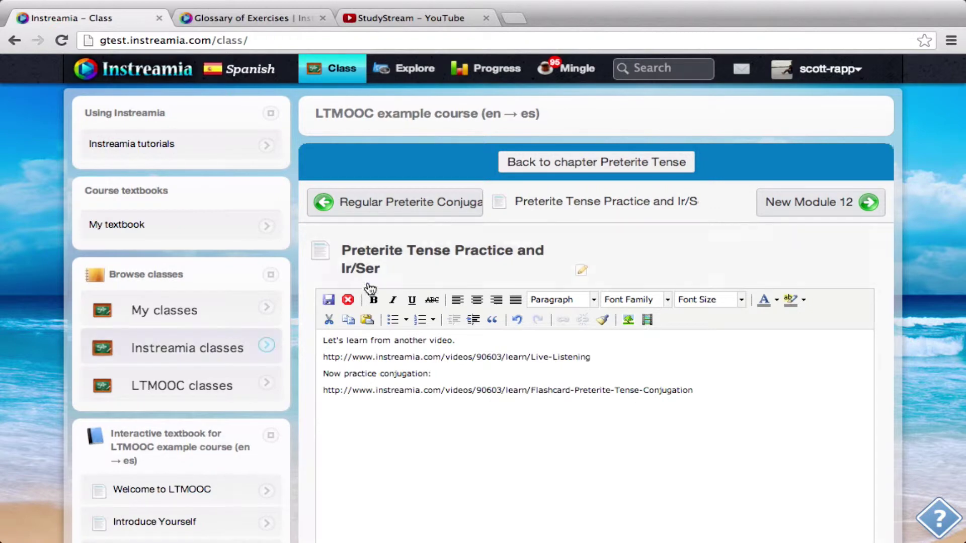
click(329, 301)
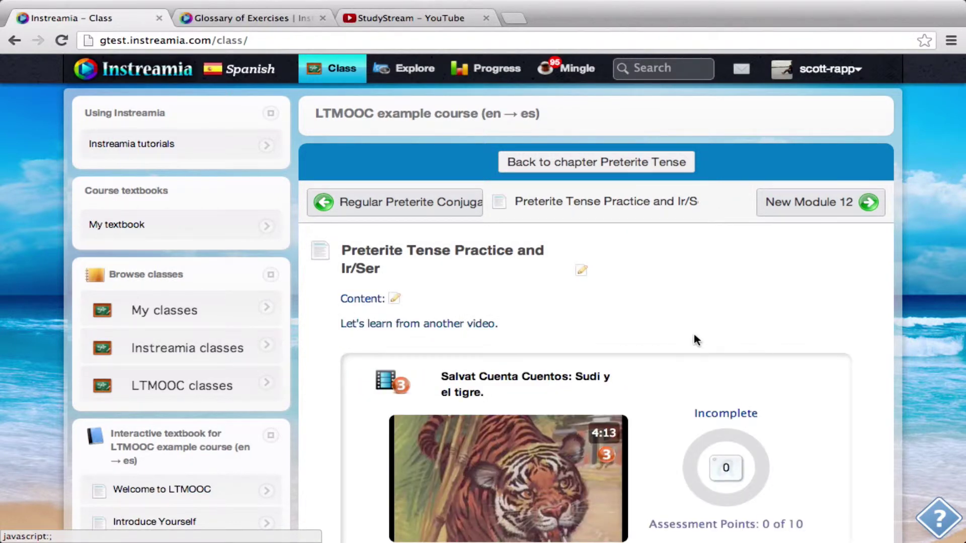
Try the module's Flashcard-Preterite-Tense-Conjugation activity, answering "moviste" for mover and "miré" for mirar, and return to the module.
scroll(694, 334, down, 5)
scroll(693, 331, down, 5)
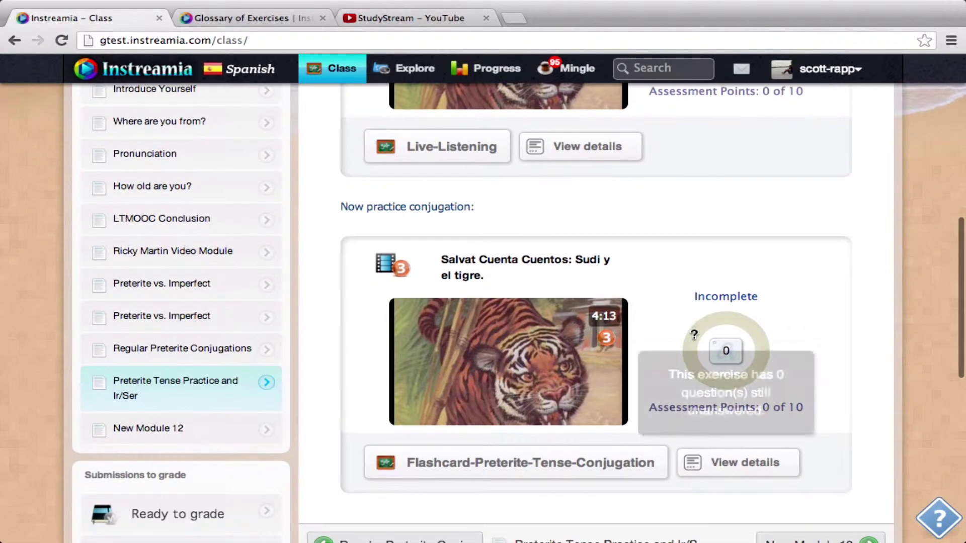
click(516, 463)
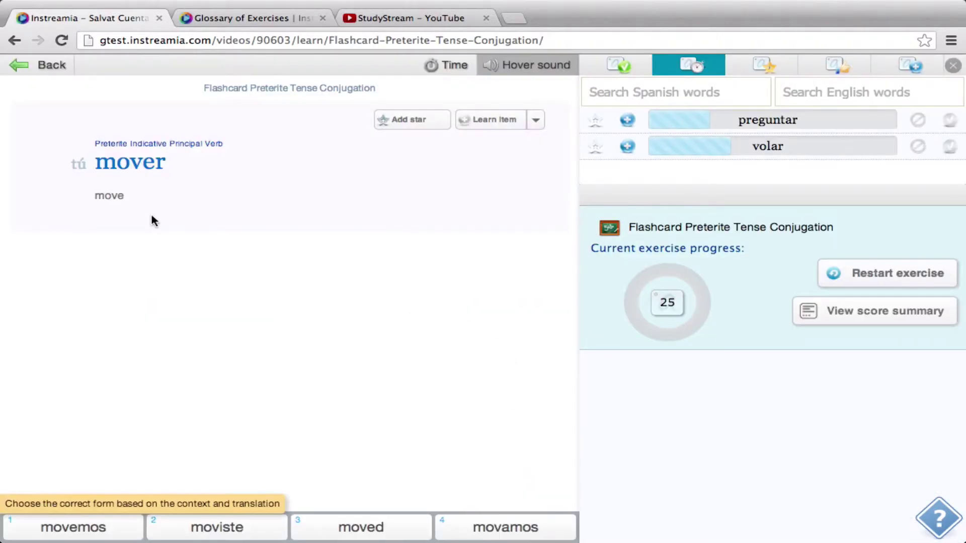
click(247, 534)
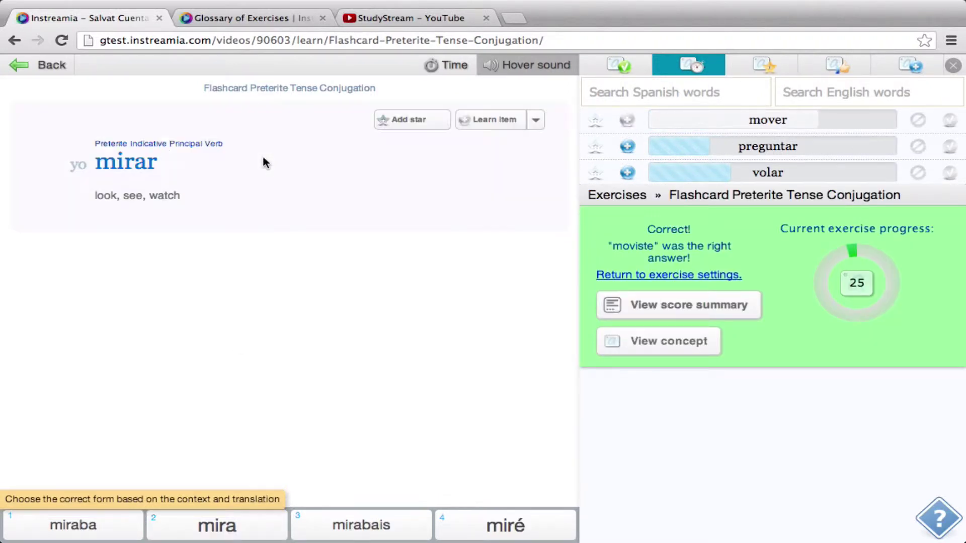
click(502, 521)
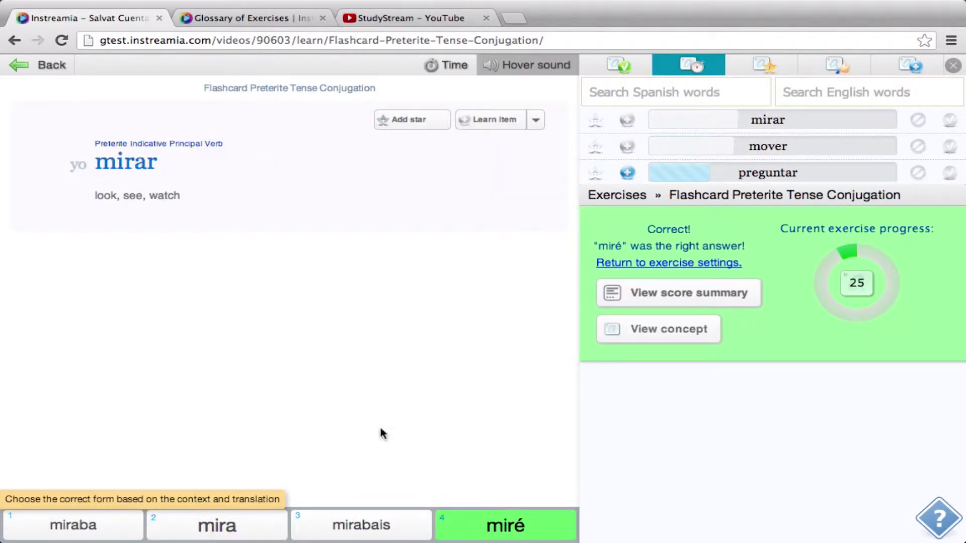
click(45, 64)
scroll(503, 352, down, 10)
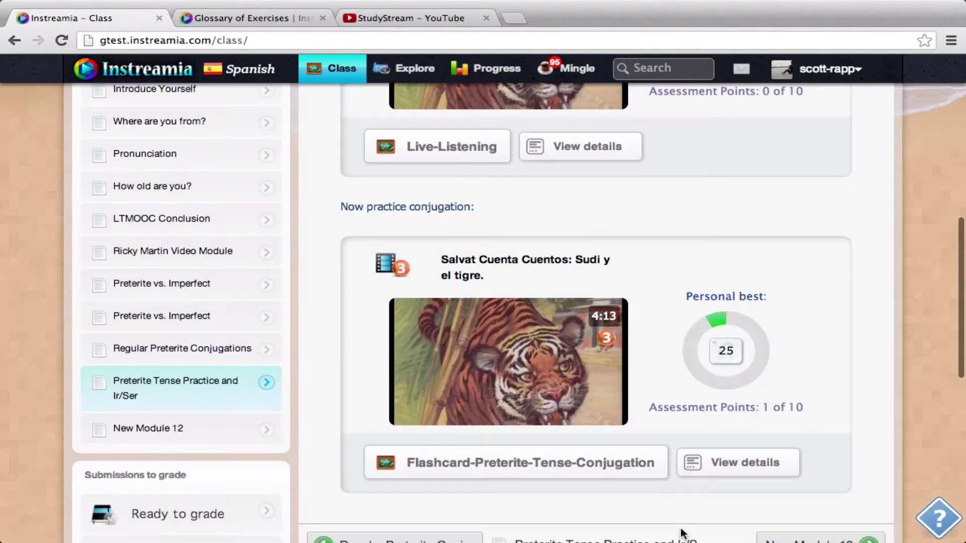
scroll(610, 371, down, 2)
Reopen the content of the "Preterite Tense Practice and Ir/Ser" module for editing and add a new line below the flashcard link.
scroll(609, 374, up, 4)
scroll(609, 374, up, 6)
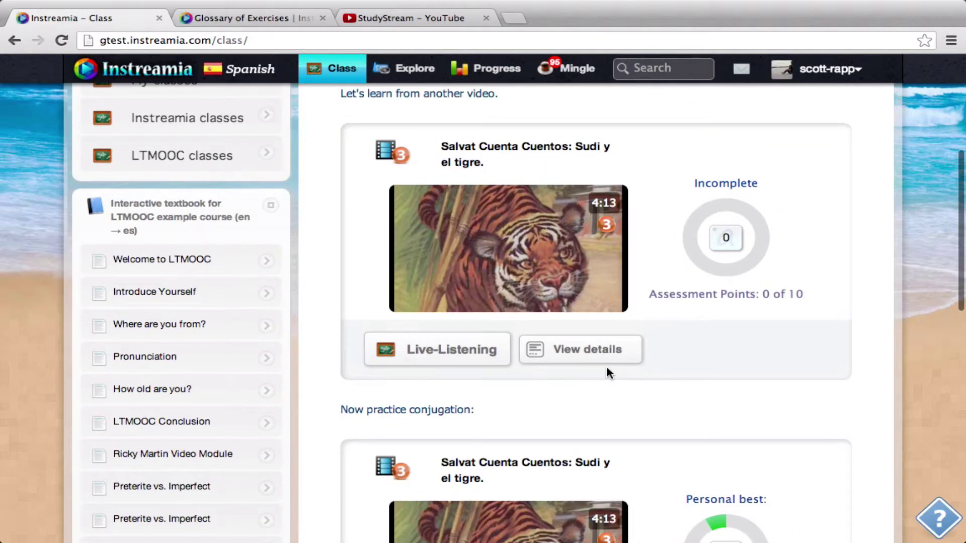
scroll(609, 362, down, 1)
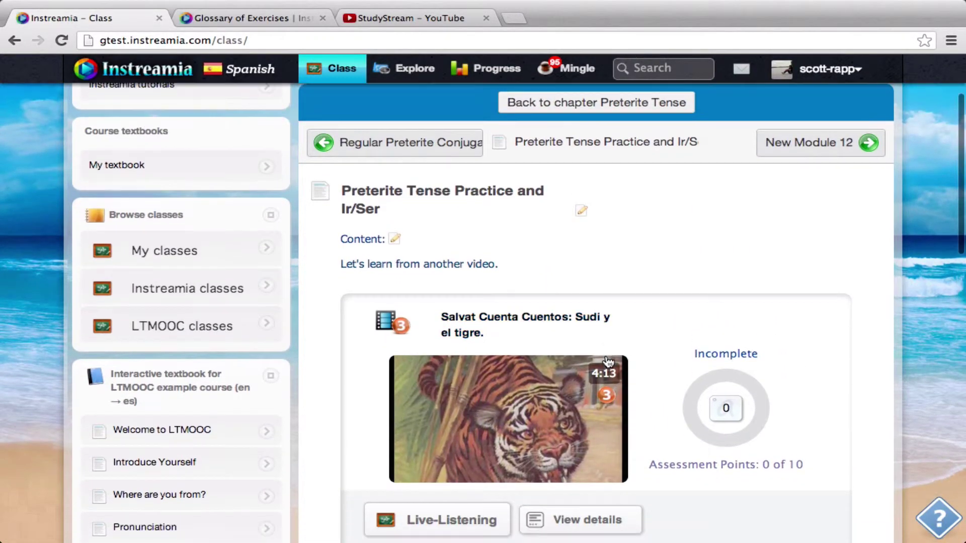
click(392, 242)
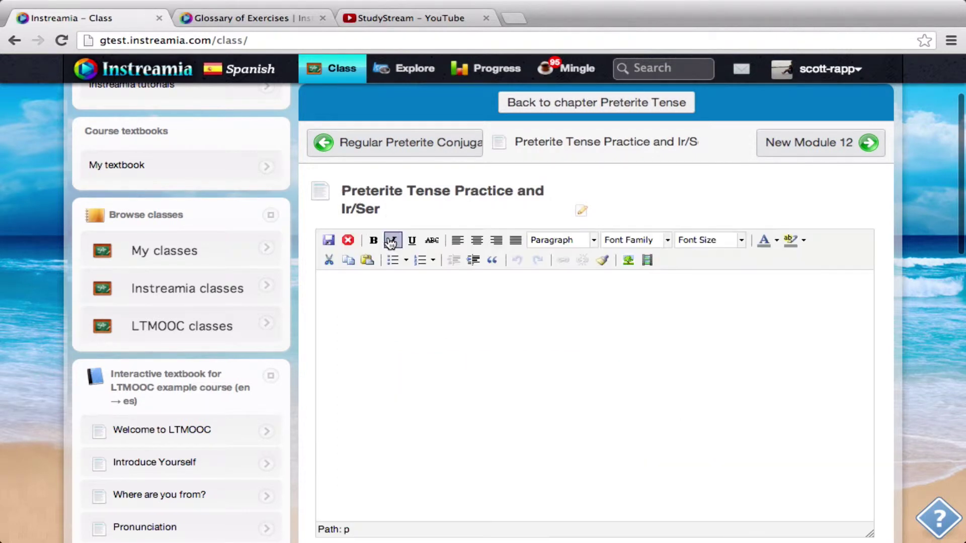
click(860, 340)
key(Return)
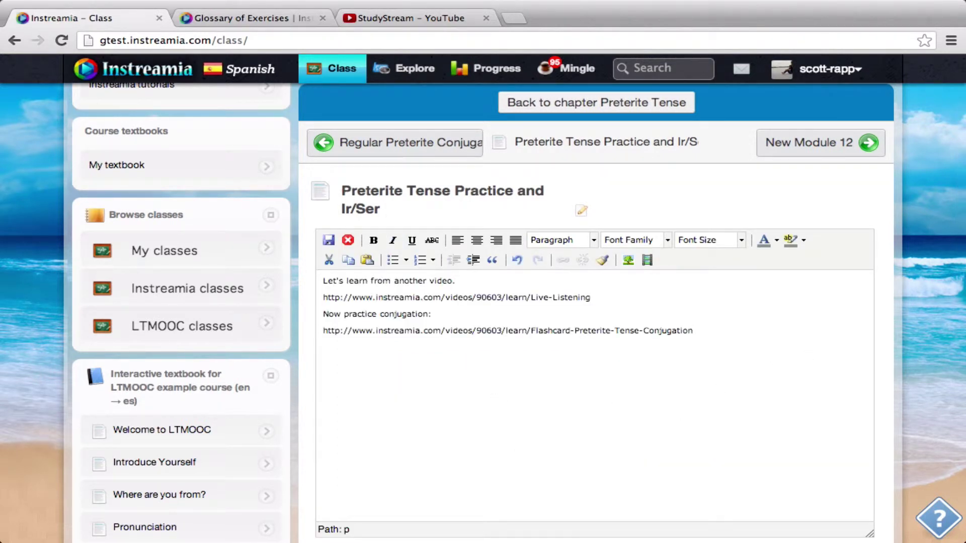
Copy the link address of the "Ir/Ser Preterite" video from the StudyStream YouTube results for "preterite".
click(416, 19)
scroll(411, 467, up, 5)
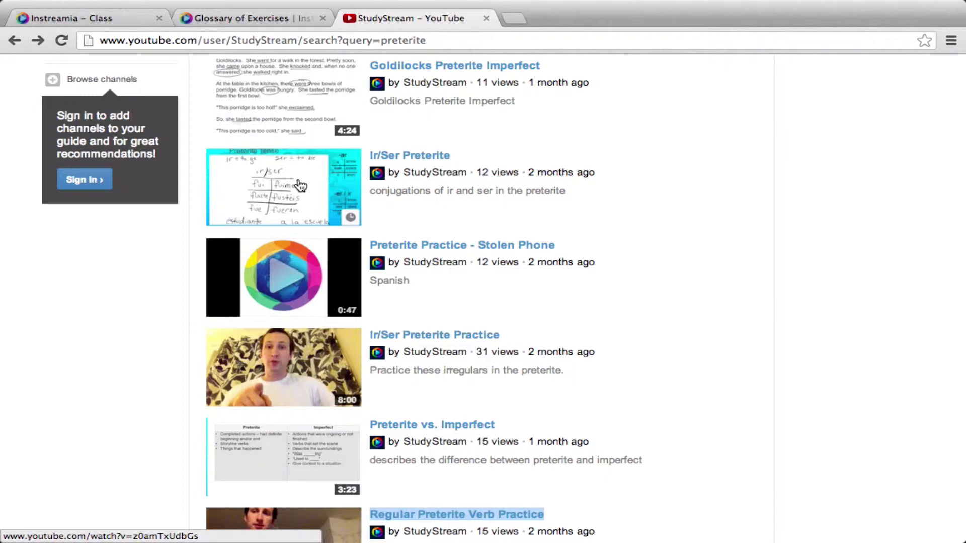
right_click(391, 159)
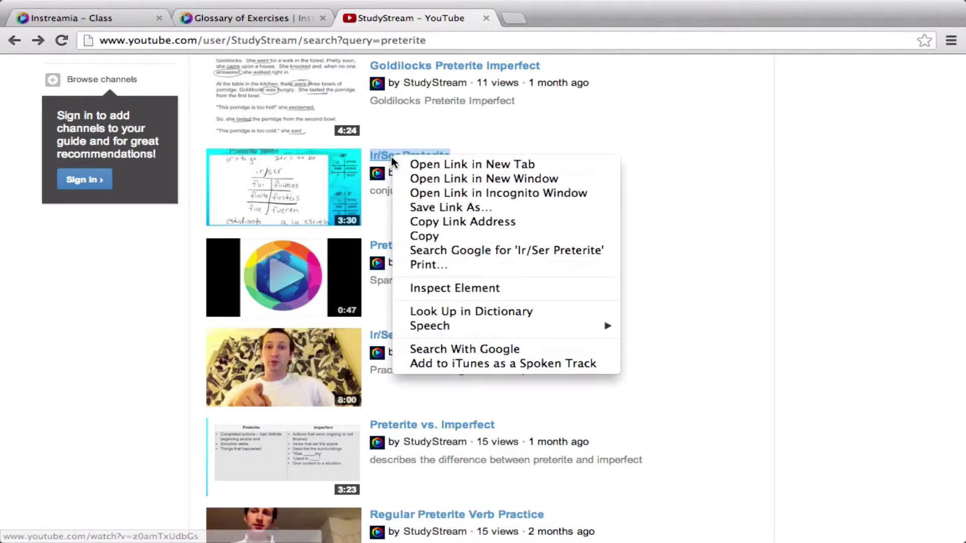
click(441, 221)
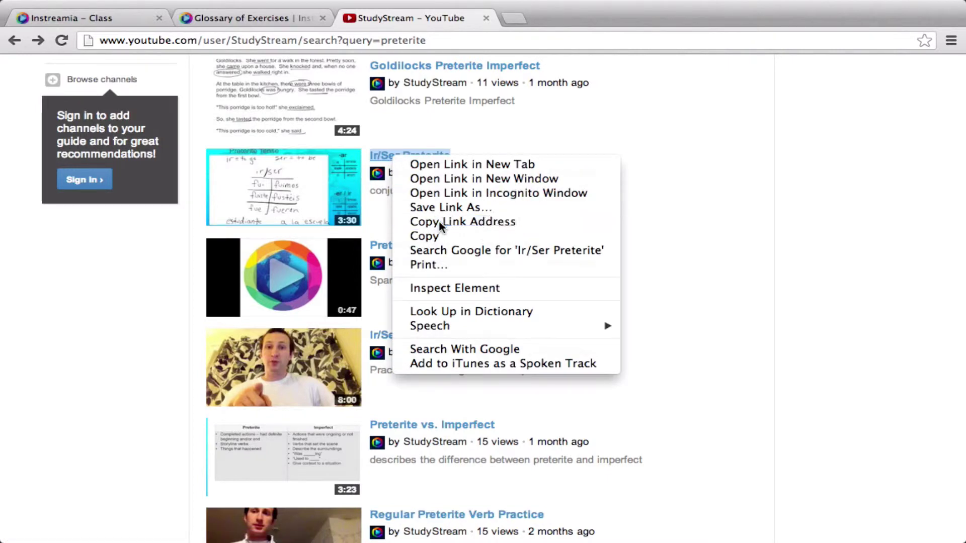
Paste the copied "Ir/Ser Preterite" video link below the flashcard link in the module content and start a new line.
click(225, 20)
click(65, 18)
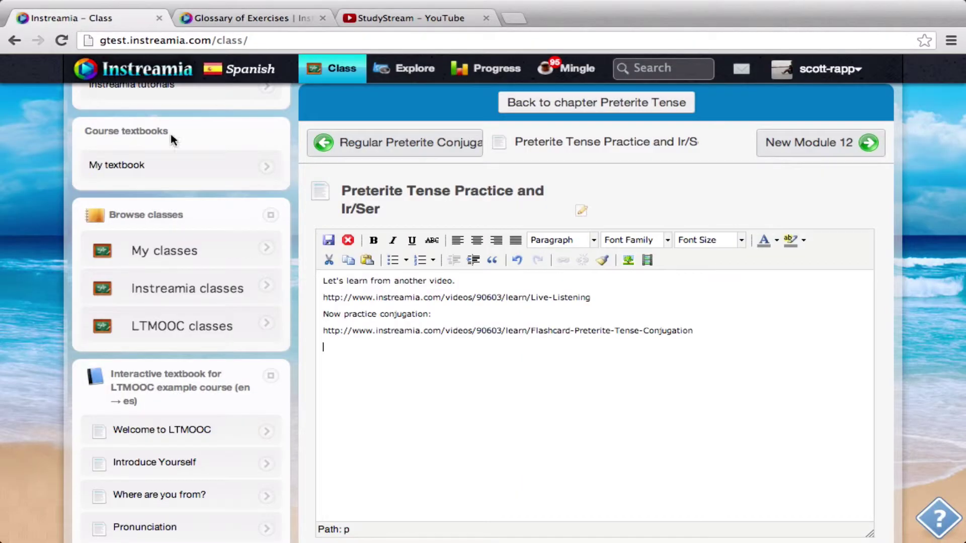
click(506, 513)
key(super+v)
key(Return)
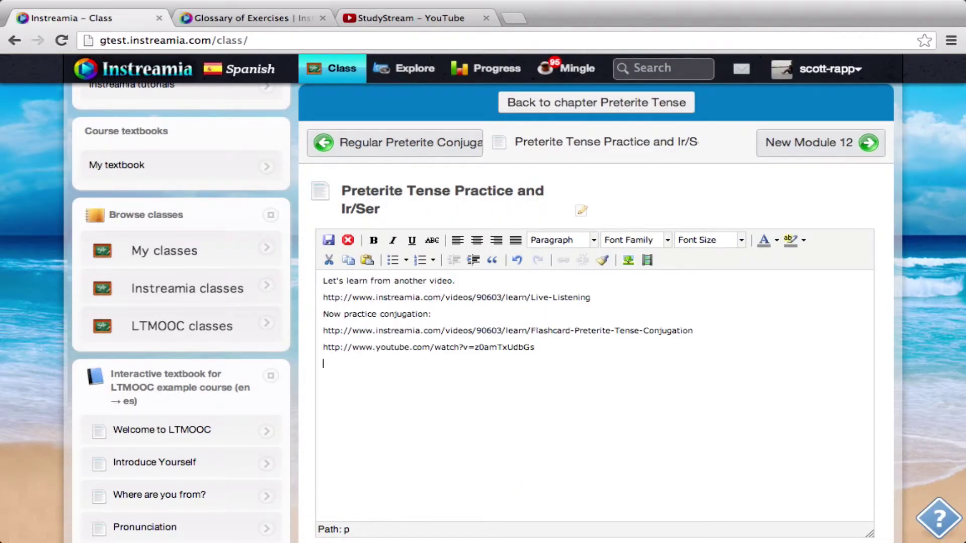
Copy the link of the "Ir/Ser Preterite Practice" video from the StudyStream results and add it below the first YouTube link in the module.
click(415, 20)
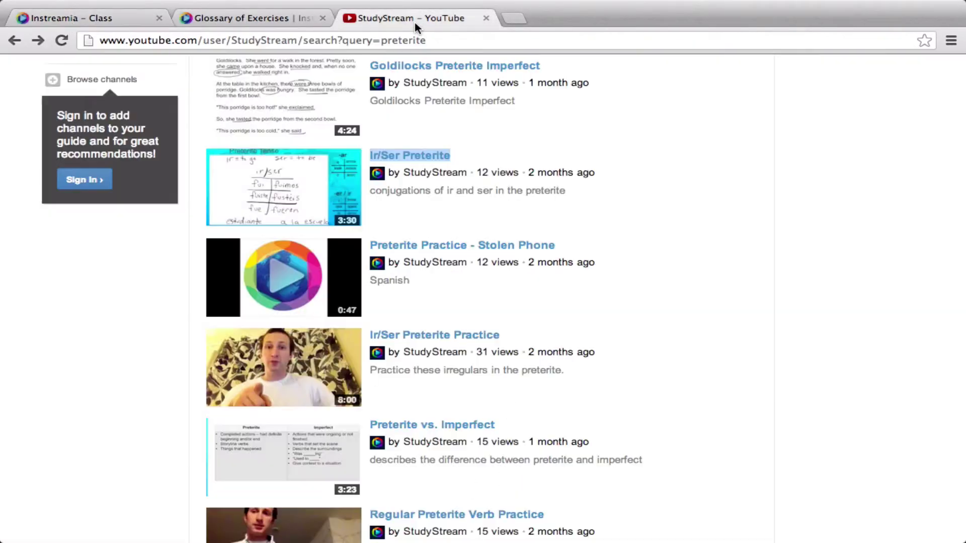
alt+click(292, 358)
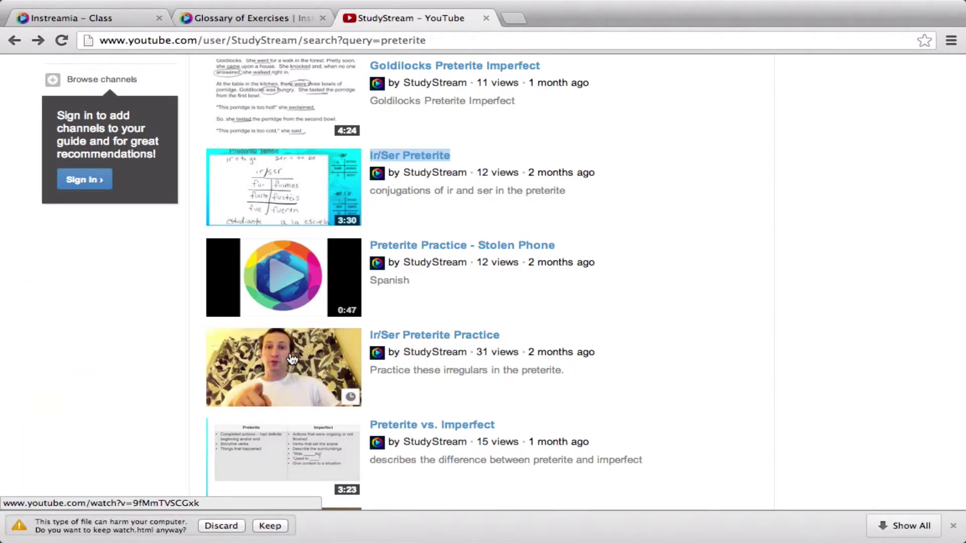
right_click(290, 353)
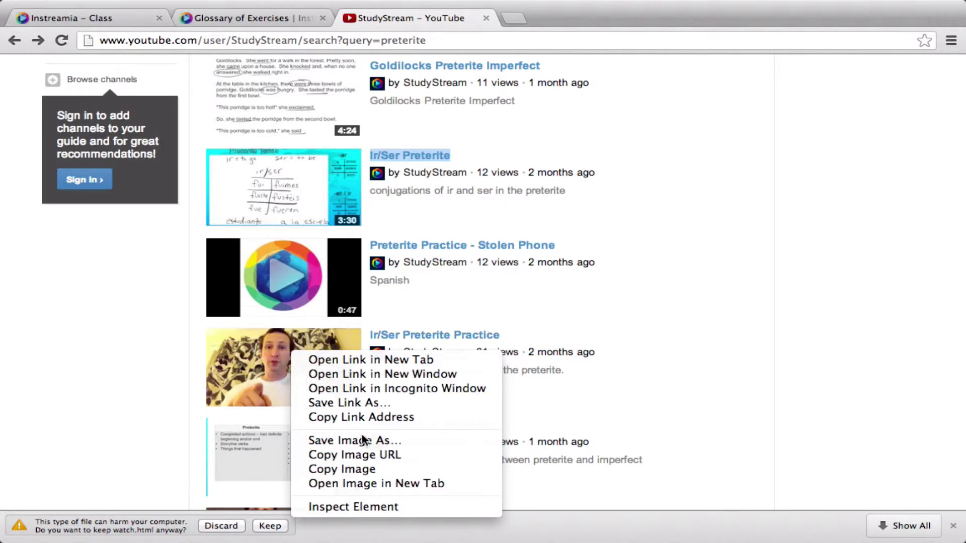
click(362, 418)
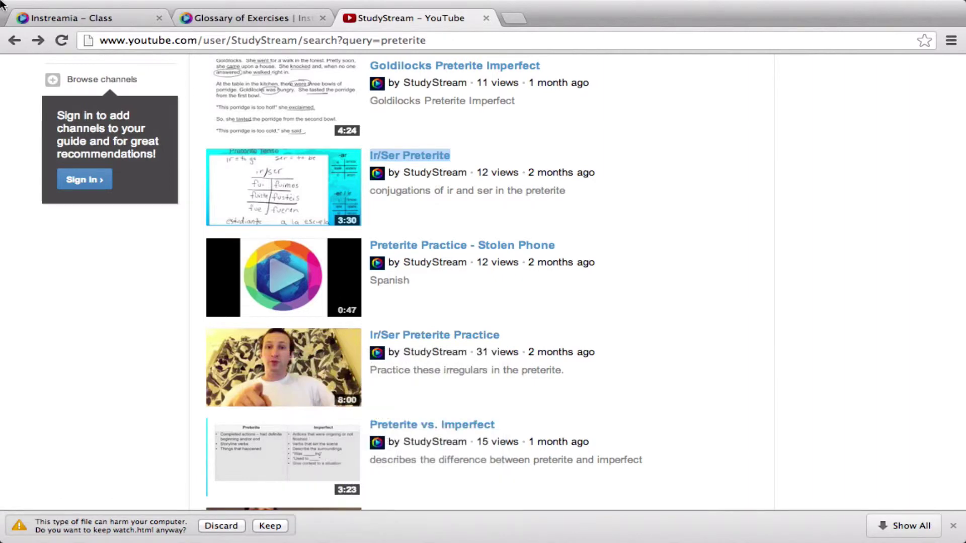
click(50, 19)
key(super+v)
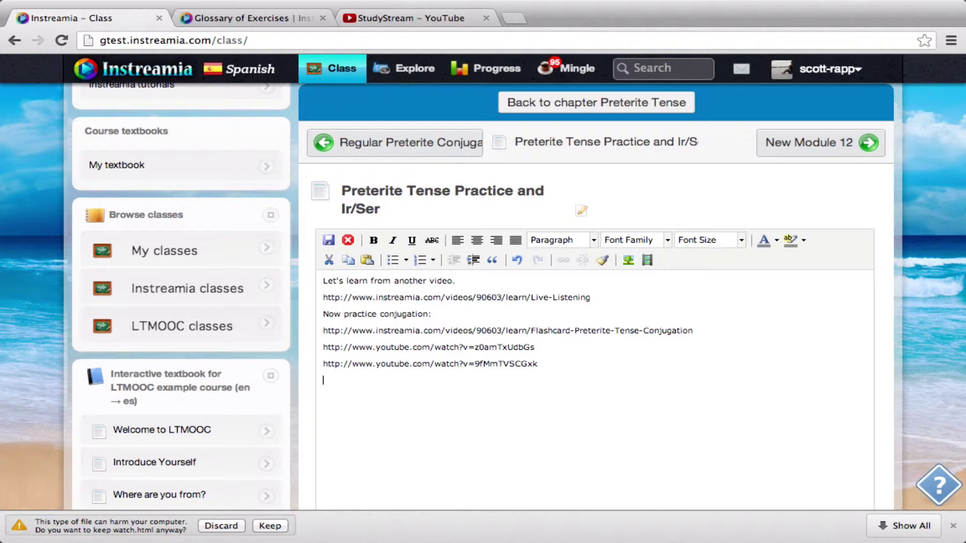
Add the line "Now practice conjugation again:" below the video links and save the module content.
text(Now practice conjugation)
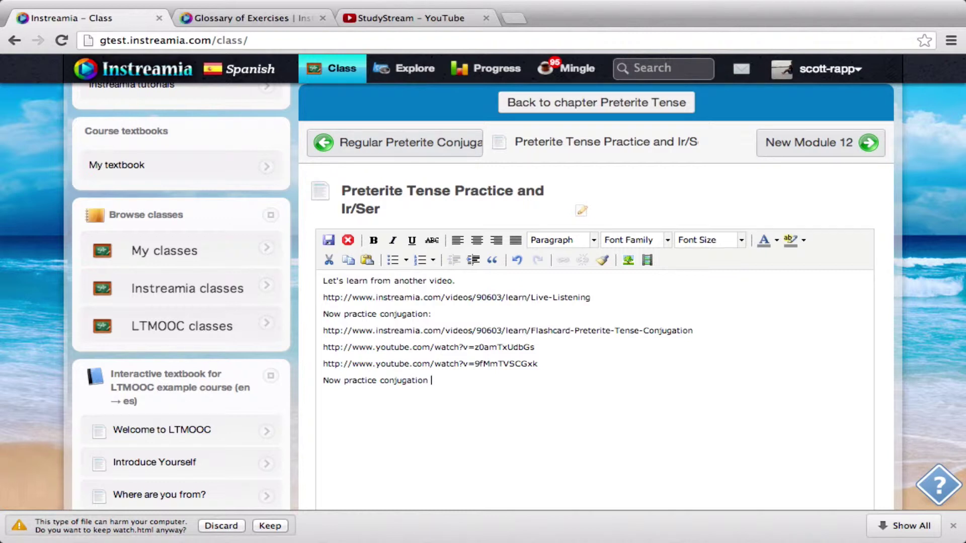
text( again:)
key(Return)
click(330, 241)
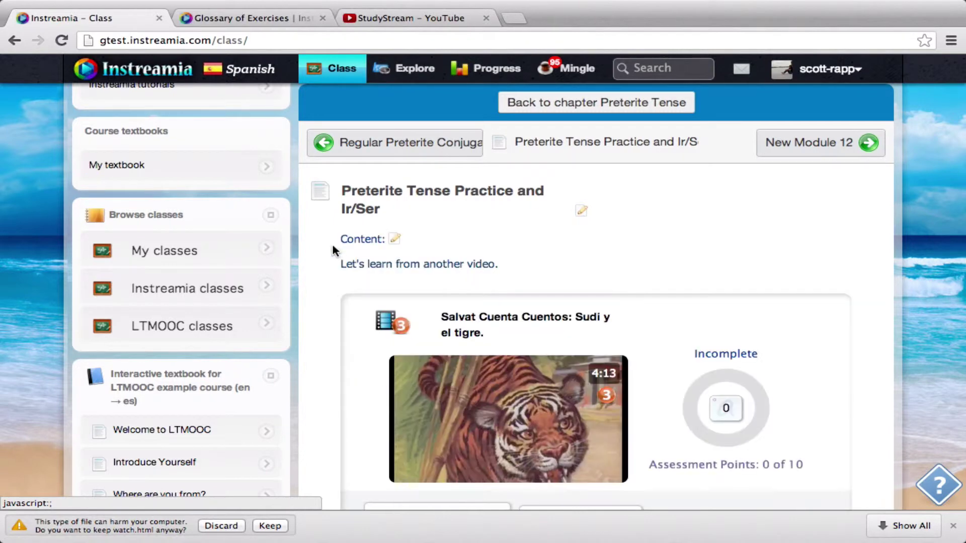
Copy the video number 207675 from the activity links in the "Regular Preterite Conjugations" module's content and close its editor.
click(431, 142)
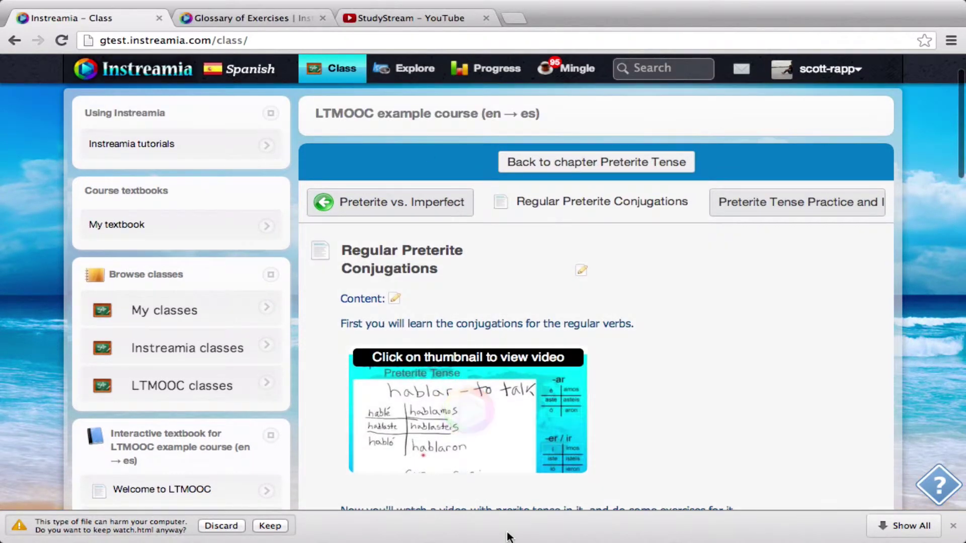
scroll(726, 352, down, 4)
scroll(727, 352, down, 4)
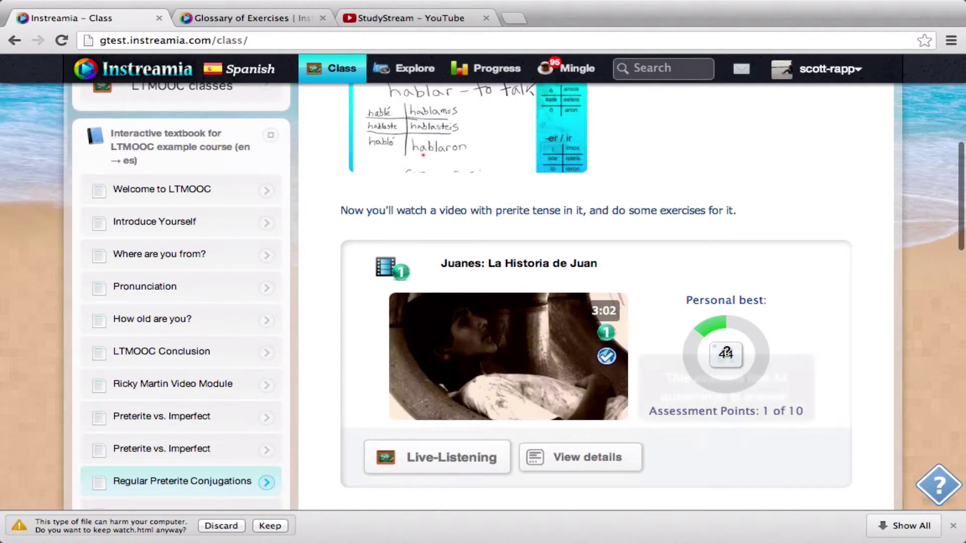
scroll(557, 432, up, 8)
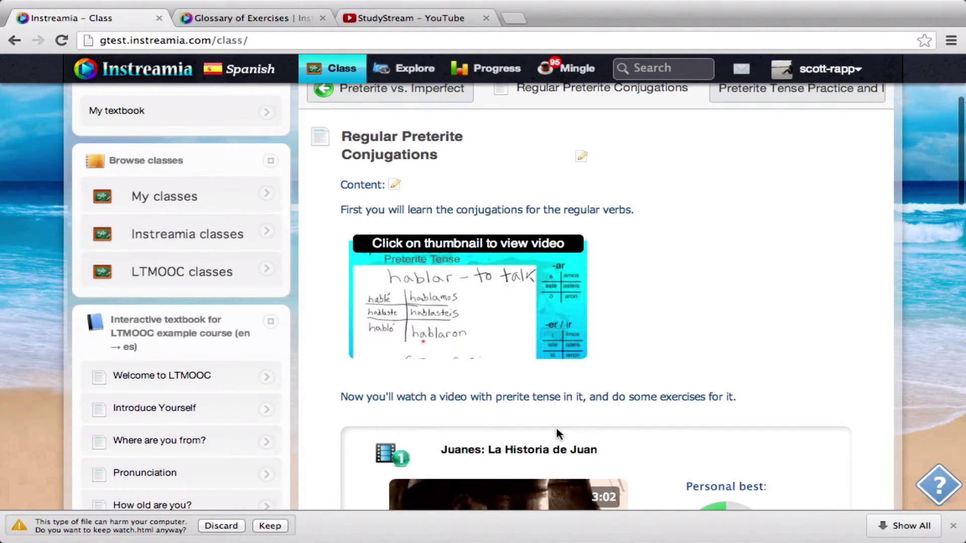
click(394, 241)
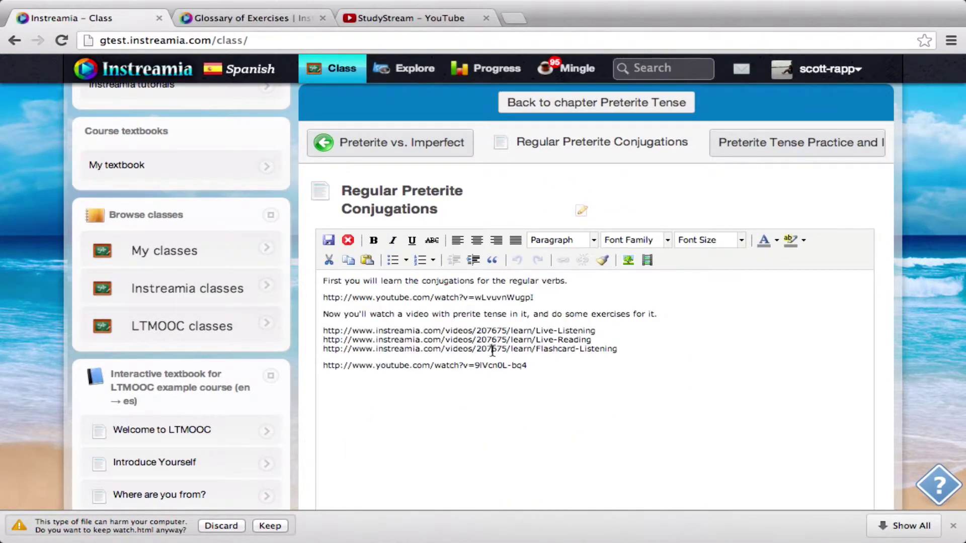
double_click(492, 352)
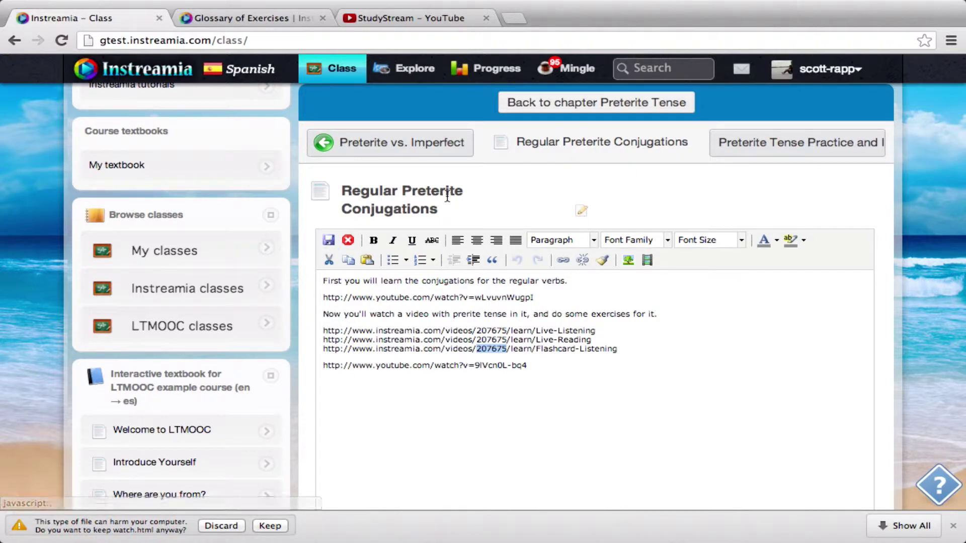
click(343, 241)
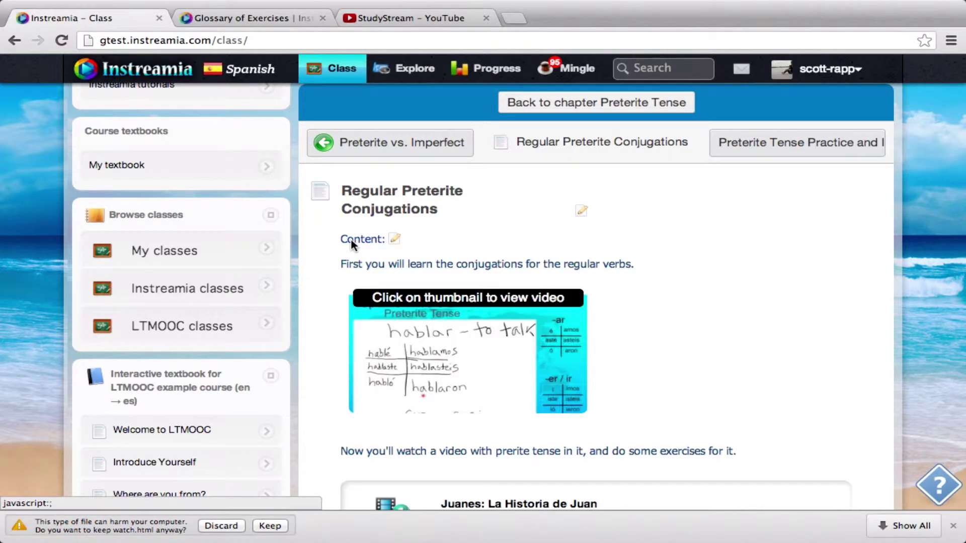
Reopen the "Preterite Tense Practice and Ir/Ser" content for editing and paste 207675 below the "Now practice conjugation again:" line.
click(822, 151)
scroll(485, 348, down, 1)
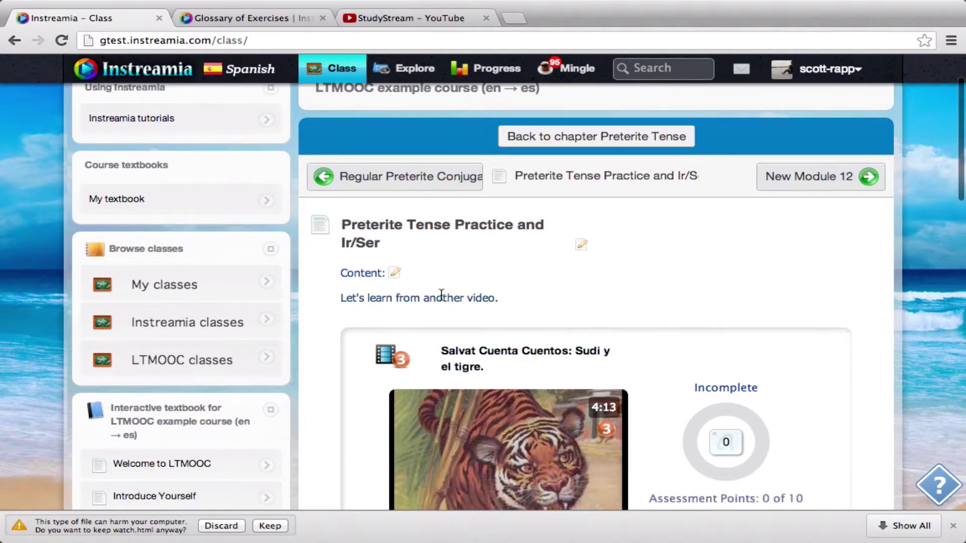
click(394, 273)
key(ctrl+v)
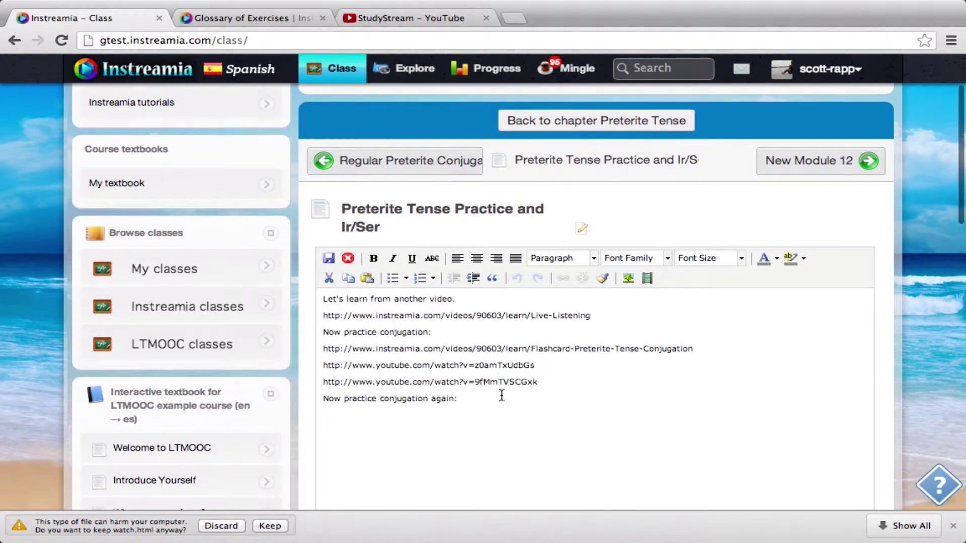
key(ctrl+v)
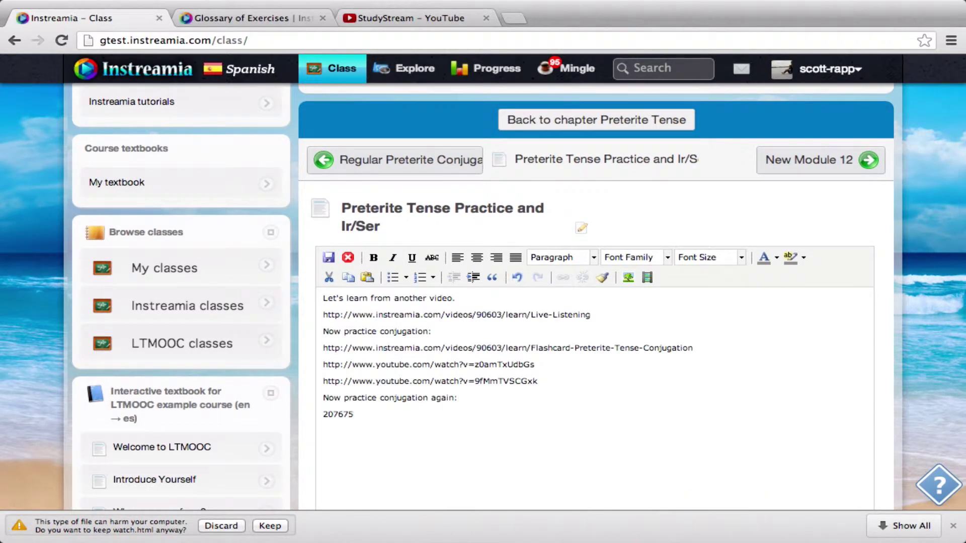
Duplicate the Flashcard-Preterite-Tense-Conjugation link below the pasted number and change the copy's video number to 207675.
drag(706, 347, 294, 346)
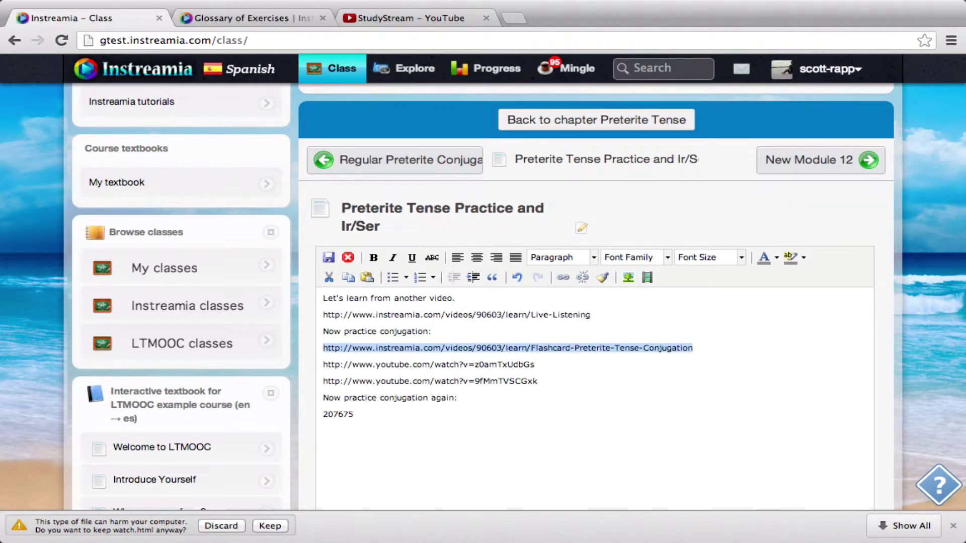
click(369, 461)
key(Return)
key(super+v)
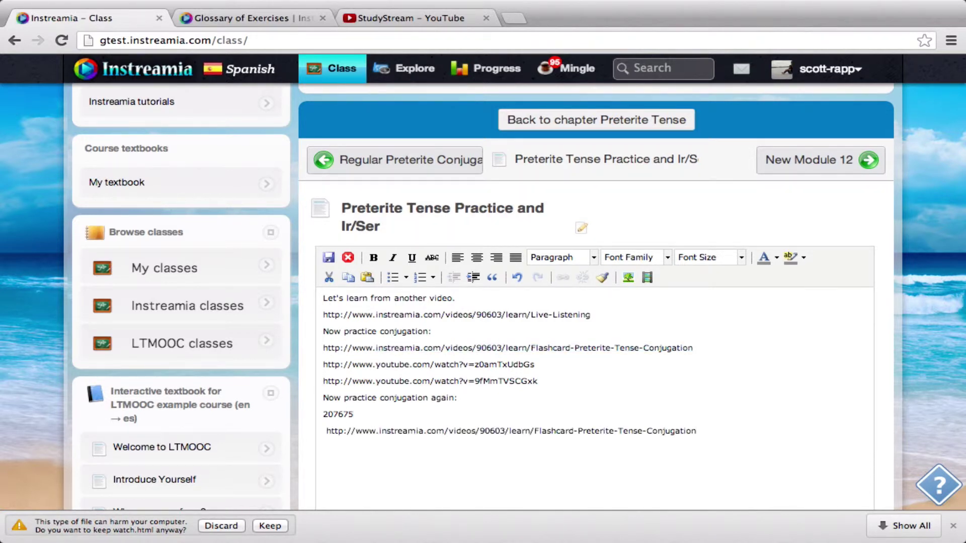
double_click(337, 411)
double_click(491, 432)
key(super+v)
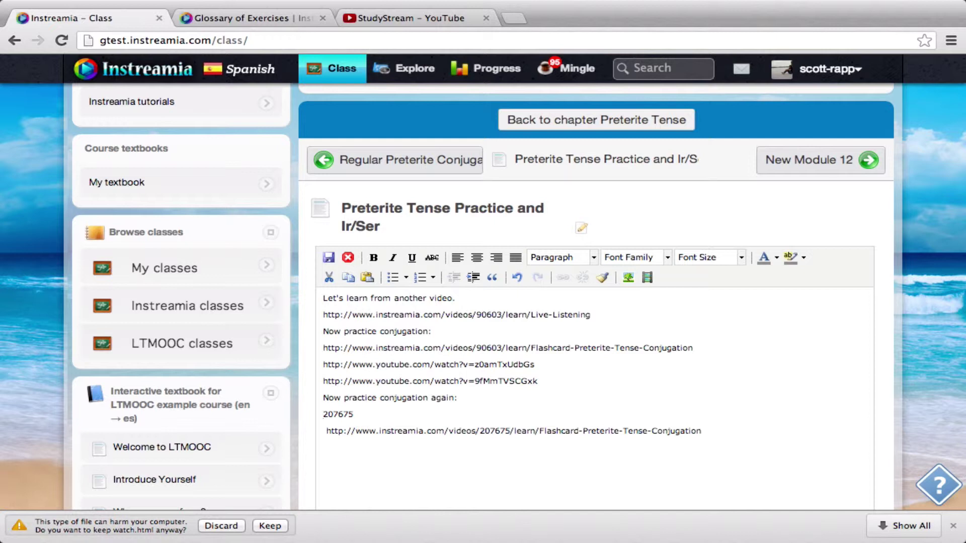
Delete the standalone 207675 line and the leading space, keeping the new flashcard link on its own line.
key(shift+Right)
key(shift+Right)
key(shift+Right)
key(shift+Right)
key(shift+Right)
key(shift+Right)
key(BackSpace)
key(BackSpace)
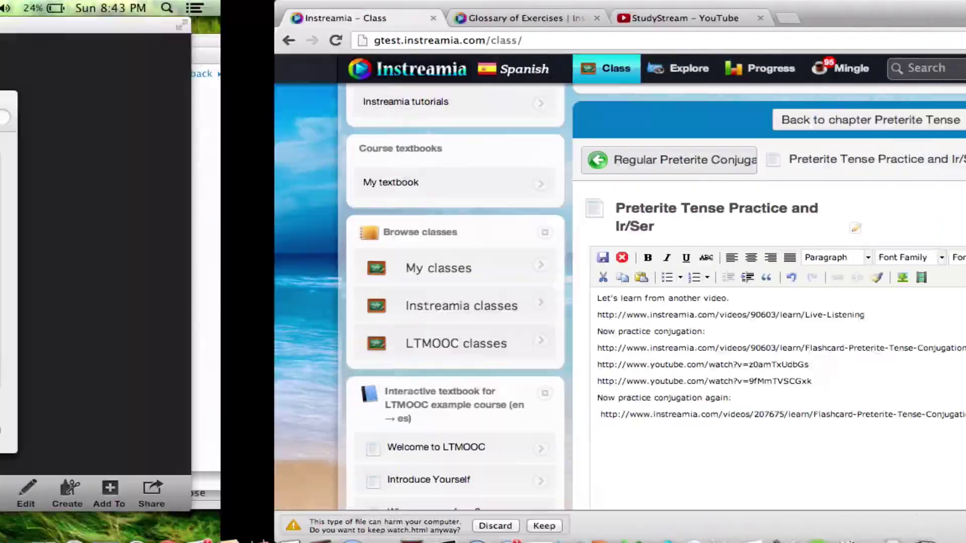
key(F12)
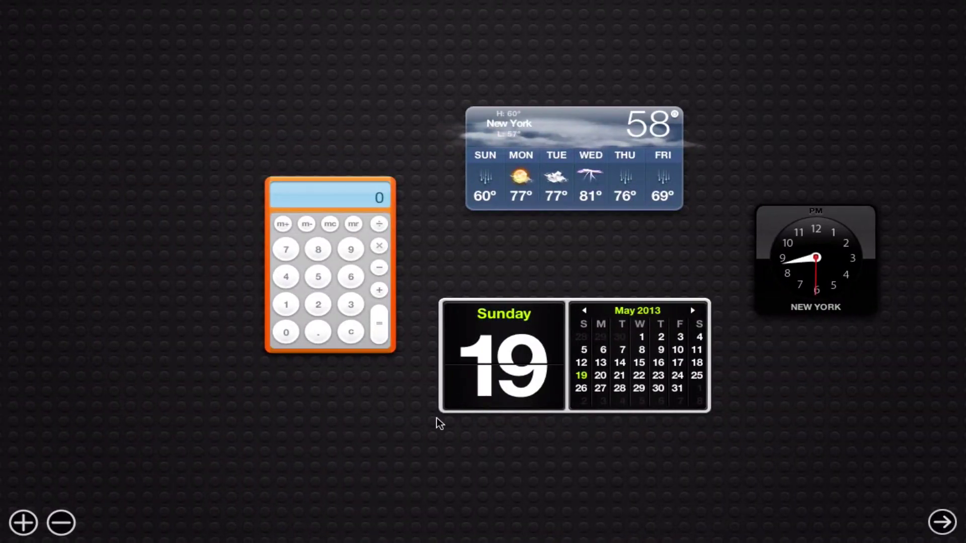
key(F12)
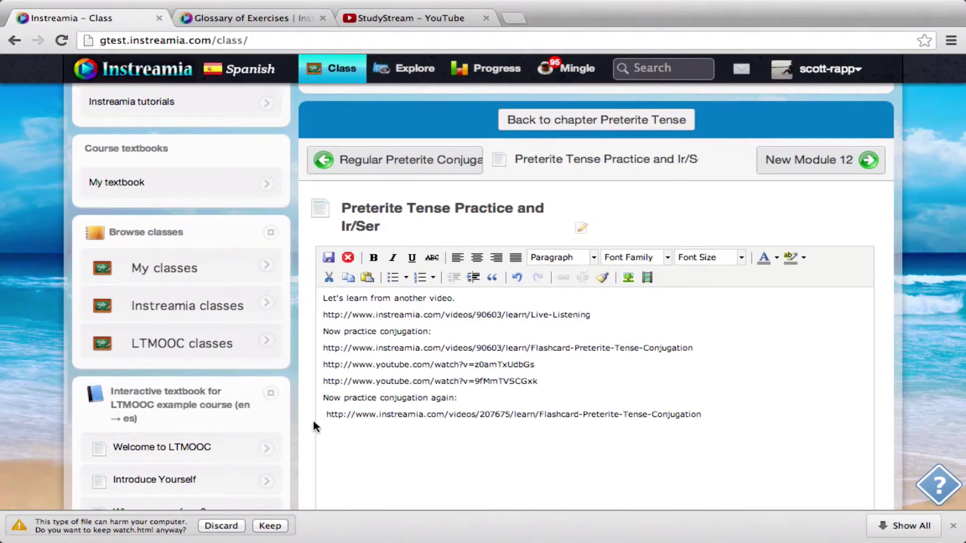
key(BackSpace)
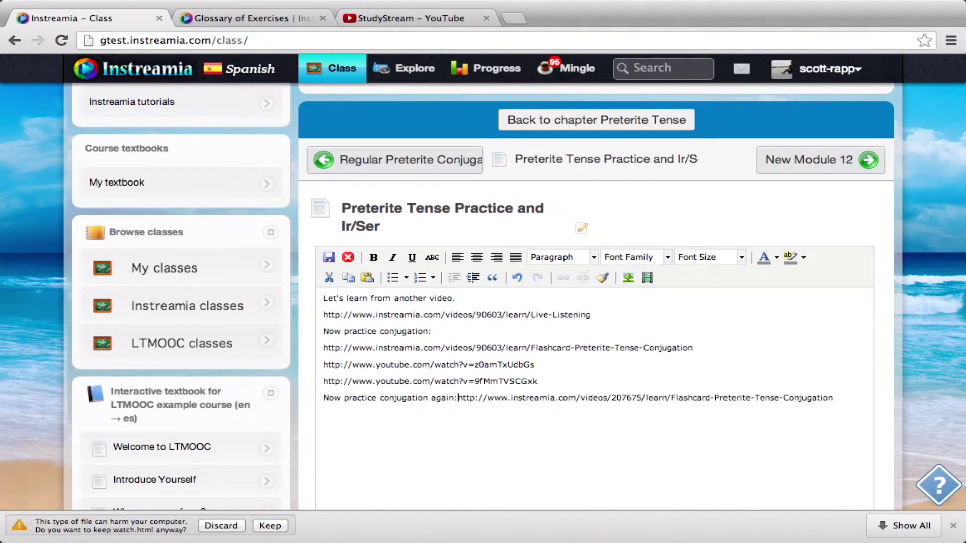
key(Return)
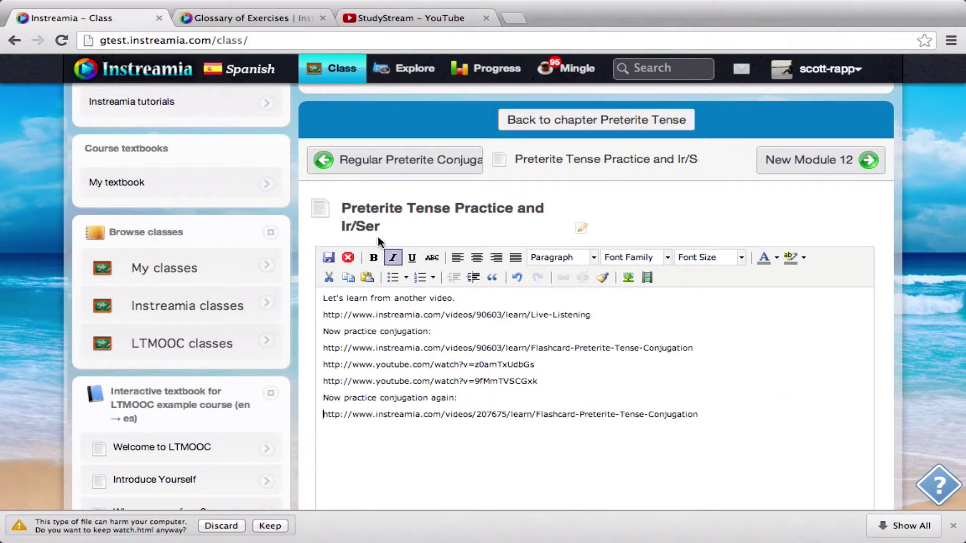
Save the module content and review its embedded videos and conjugation activities.
click(328, 258)
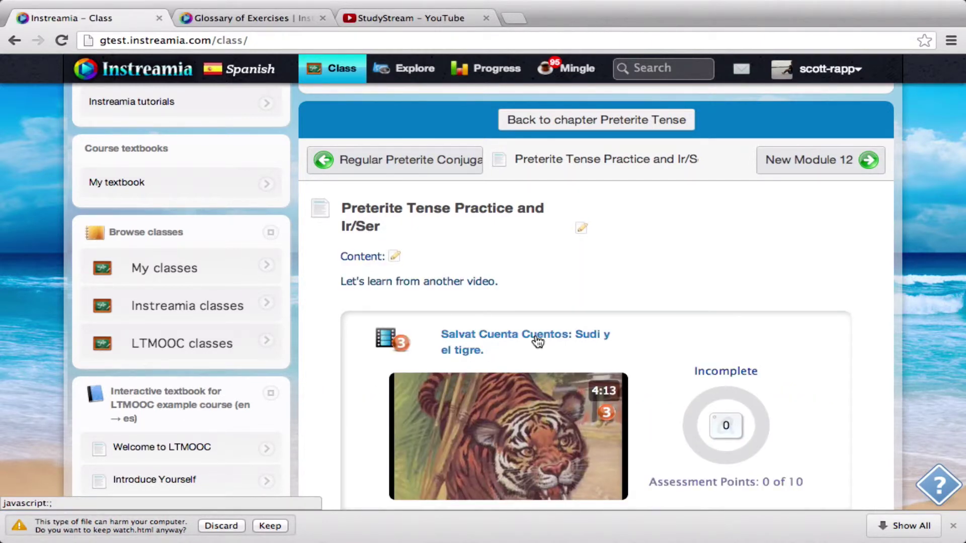
scroll(535, 338, down, 12)
scroll(535, 337, down, 4)
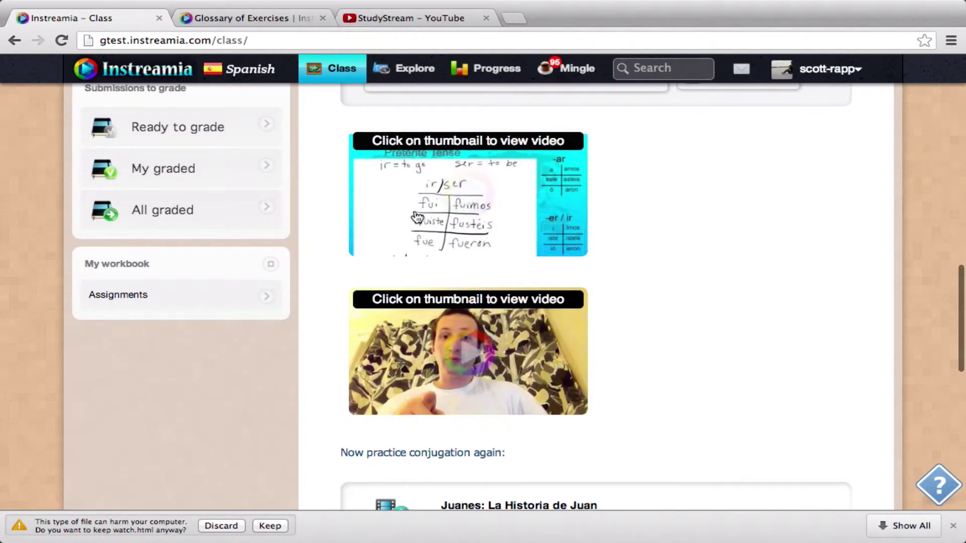
scroll(506, 456, down, 2)
scroll(506, 458, down, 5)
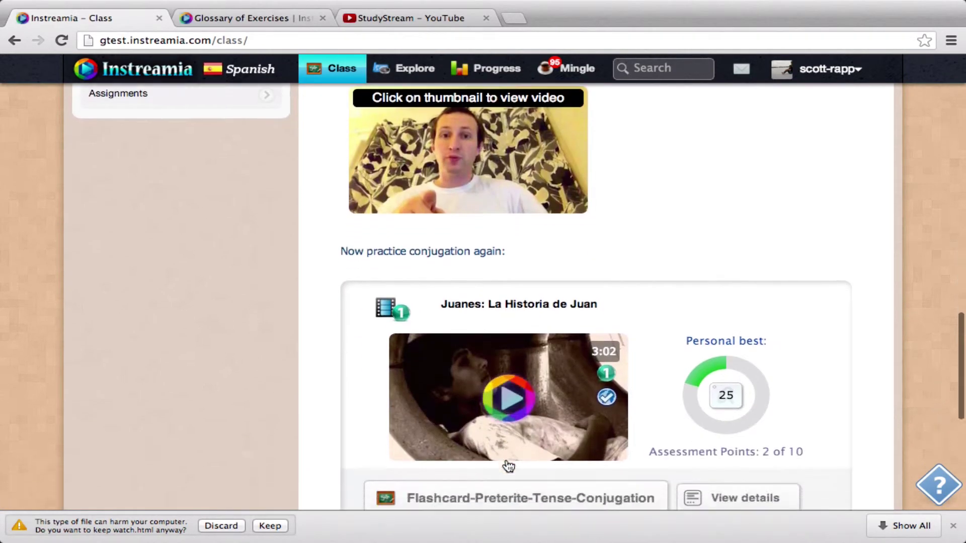
scroll(506, 458, up, 5)
scroll(506, 458, up, 15)
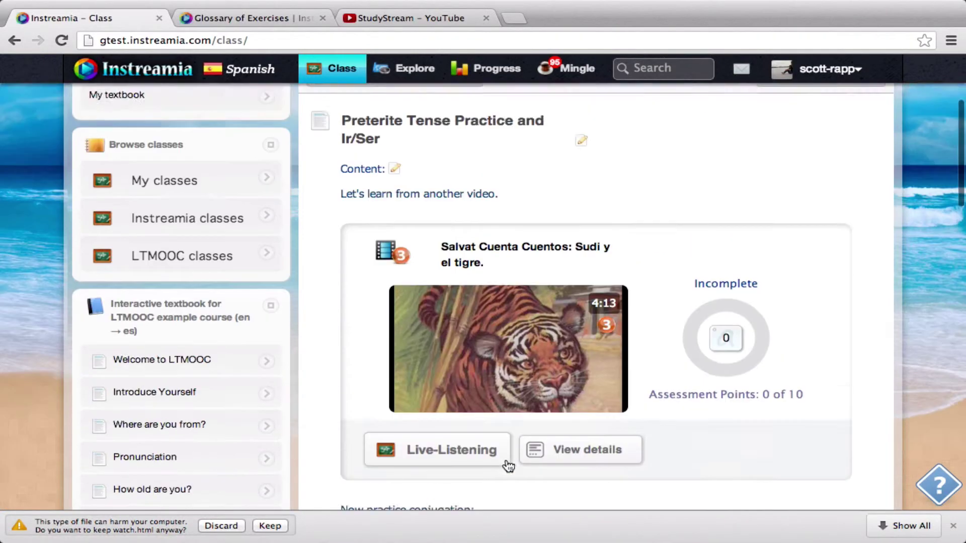
Return to the Preterite Tense chapter, add a new module to the empty slot in its first row, and save the chapter.
click(582, 215)
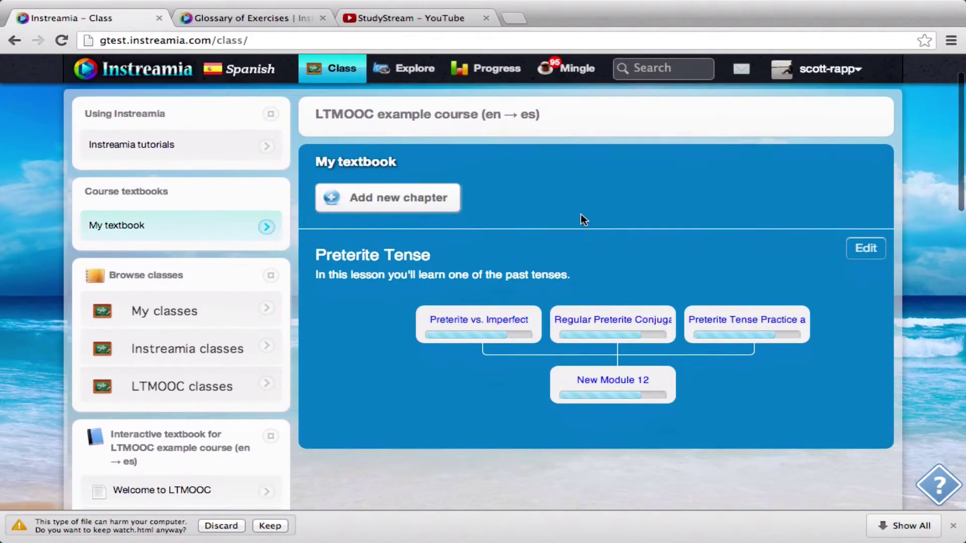
scroll(754, 237, down, 3)
click(875, 97)
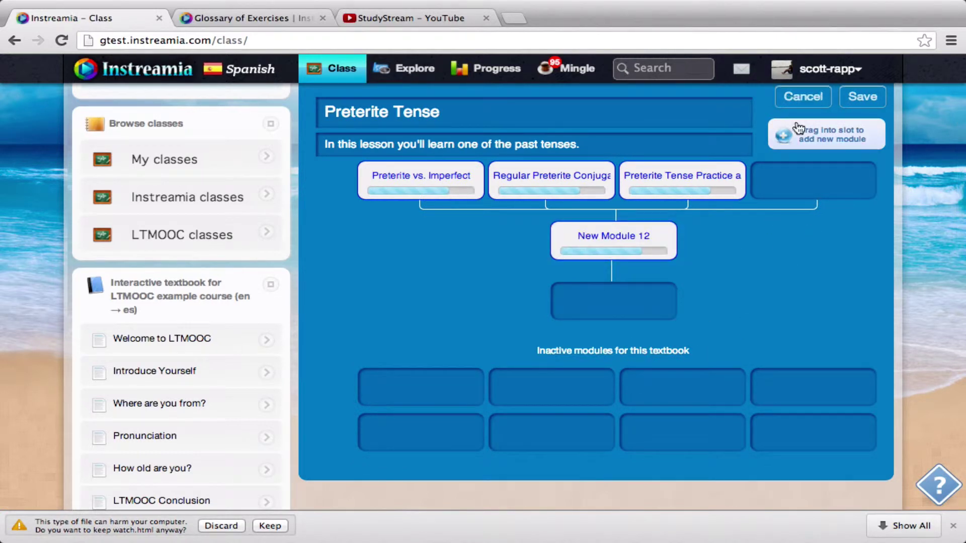
drag(784, 134, 782, 187)
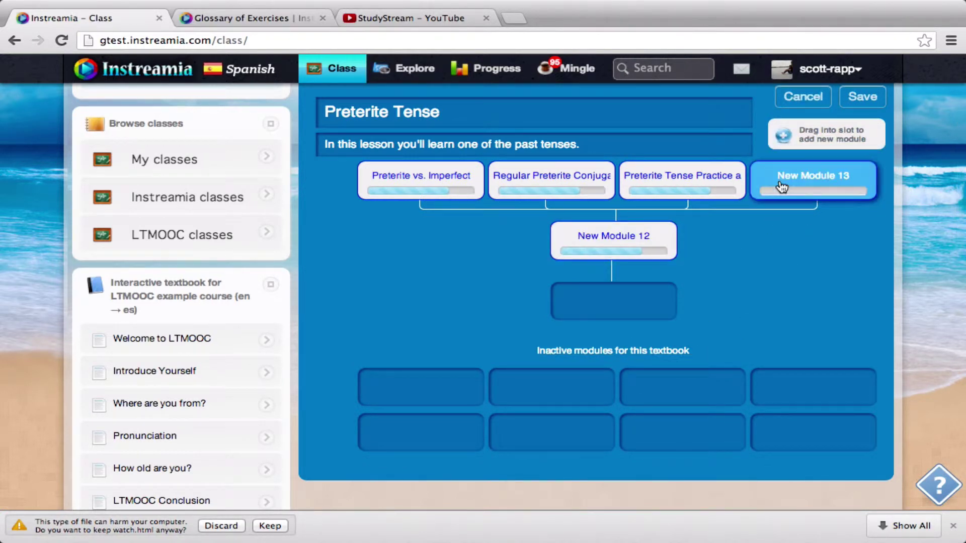
click(861, 96)
Open New Module 13 and its content for editing, and rename the module as "Preterite U irregulars".
click(809, 177)
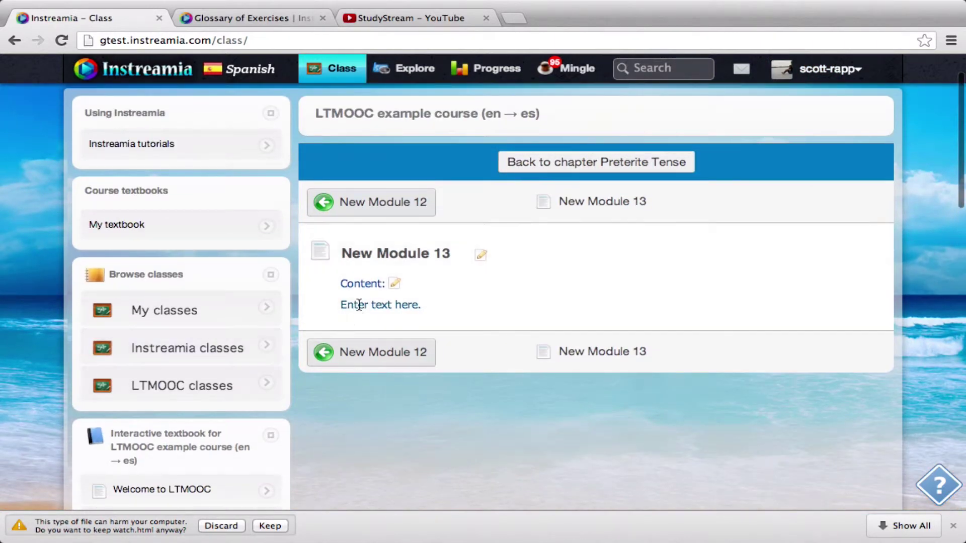
click(402, 282)
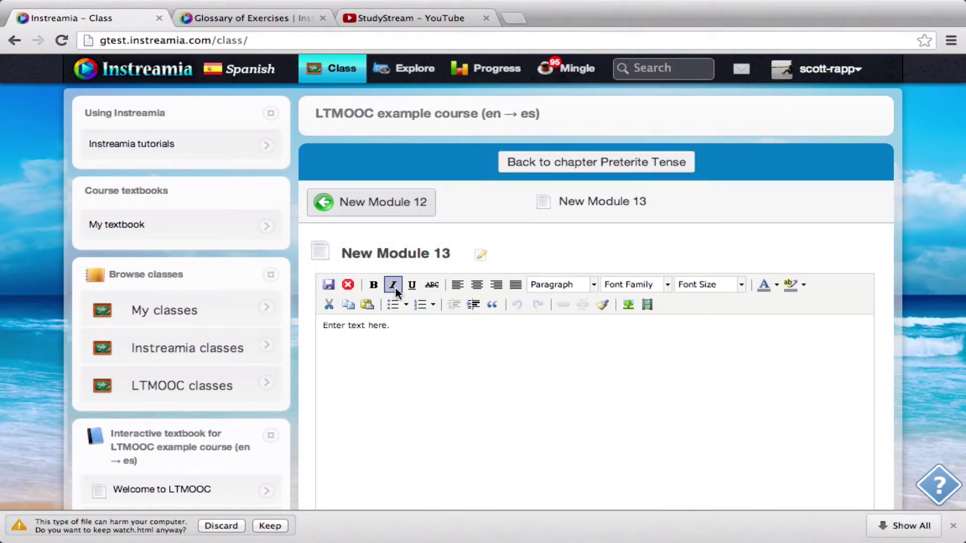
click(481, 255)
triple_click(403, 253)
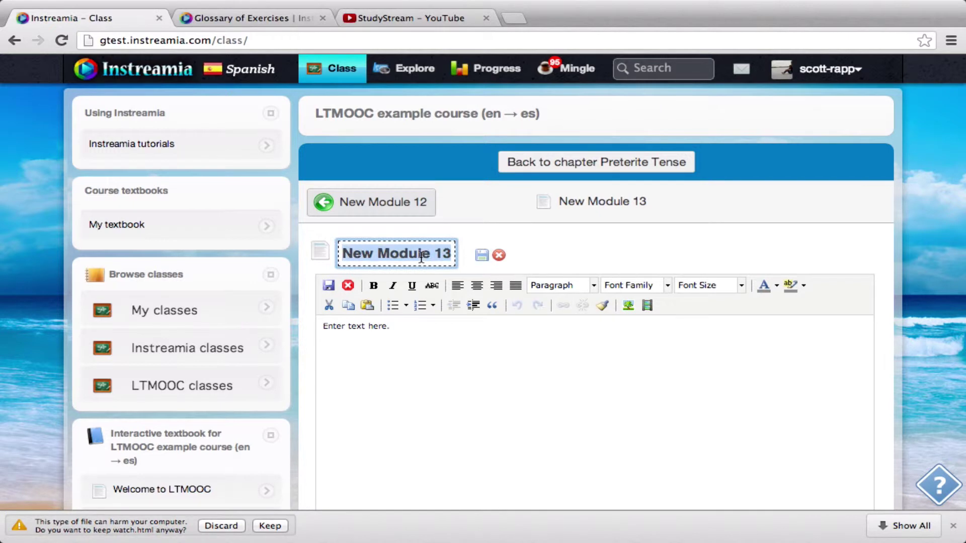
text(Pretur)
key(BackSpace)
key(BackSpace)
text(erite)
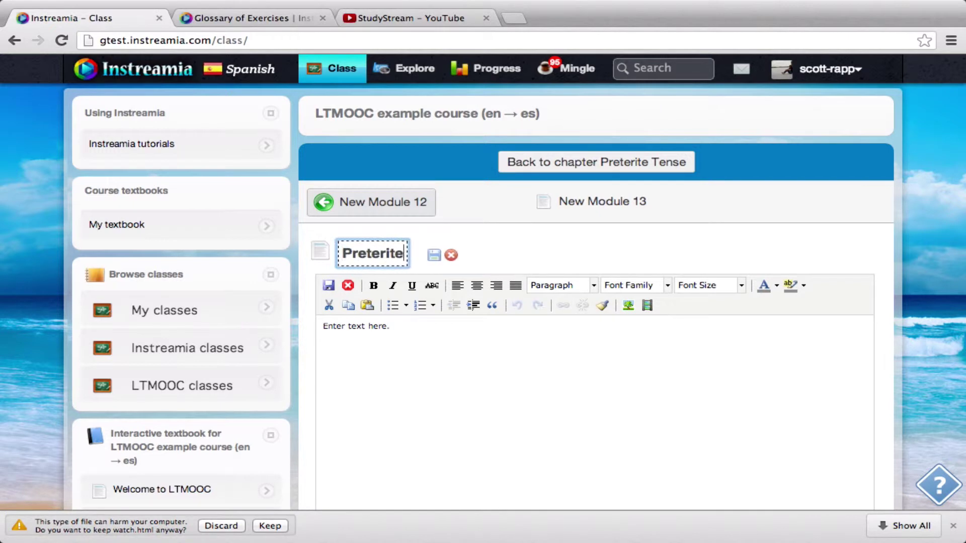
text( U irreguk)
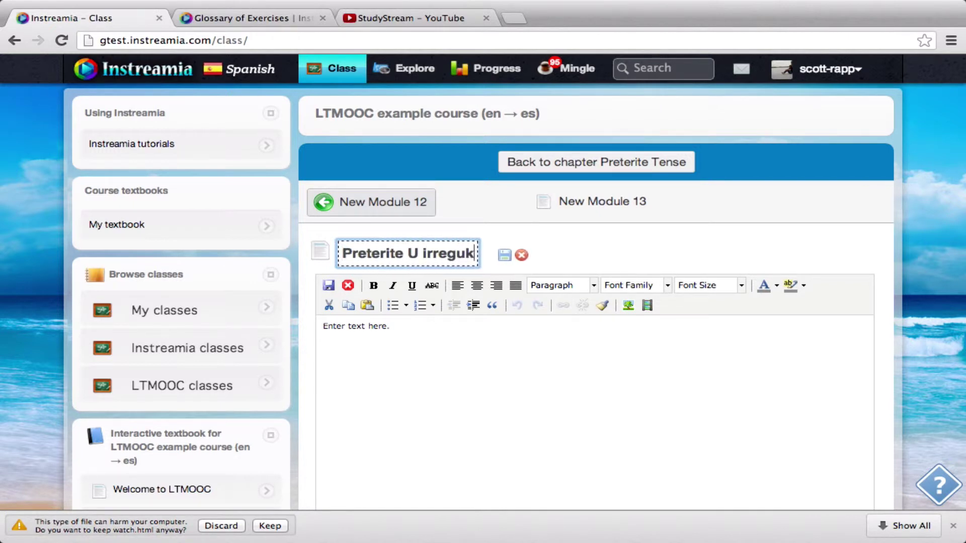
key(BackSpace)
text(lars)
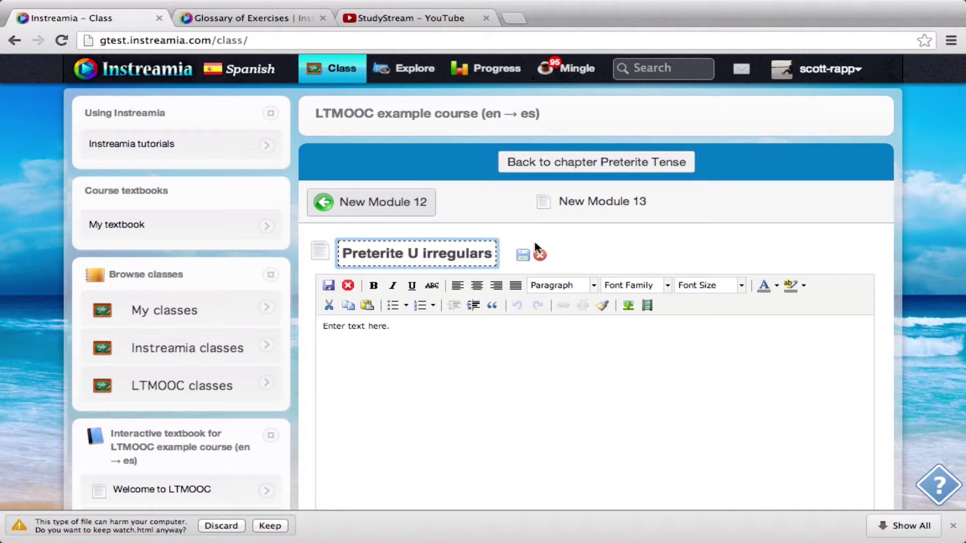
click(515, 256)
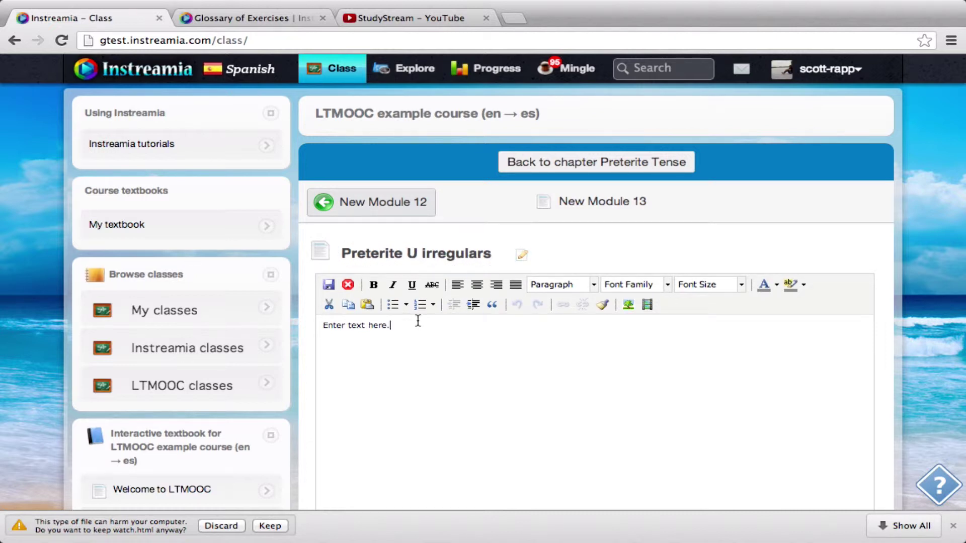
Replace the placeholder text in the module content with "Now, learn about u irregulars.".
drag(416, 323, 326, 330)
key(BackSpace)
text(Now, learn from th)
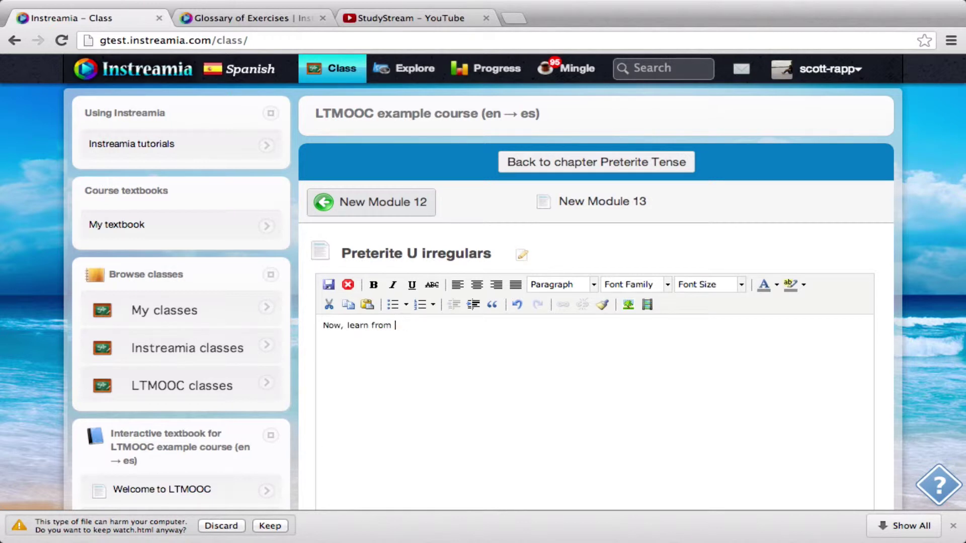
key(BackSpace)
key(BackSpace)
key(BackSpace)
text(about u irregulars.)
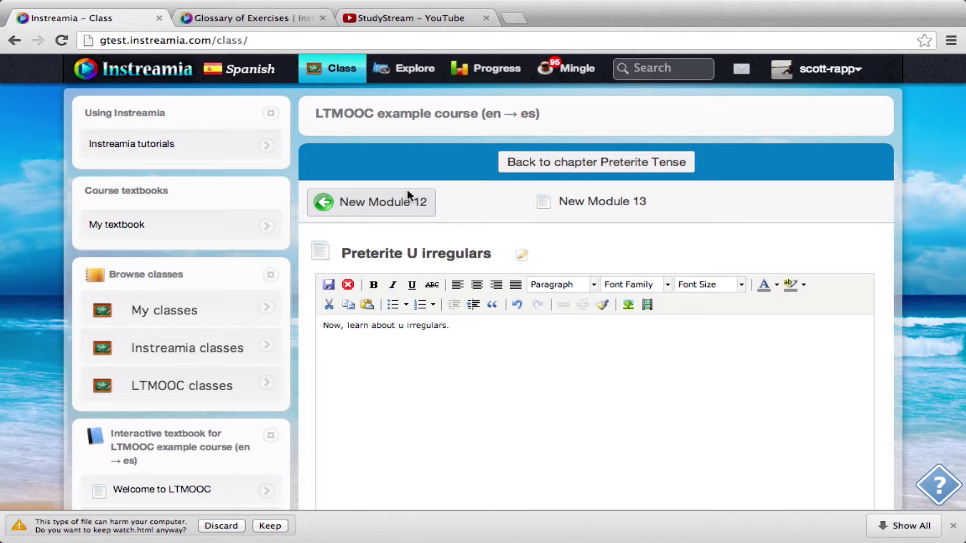
Switch to the StudyStream channel on YouTube and copy the link address of the "Preterite u irregulars" video.
click(438, 21)
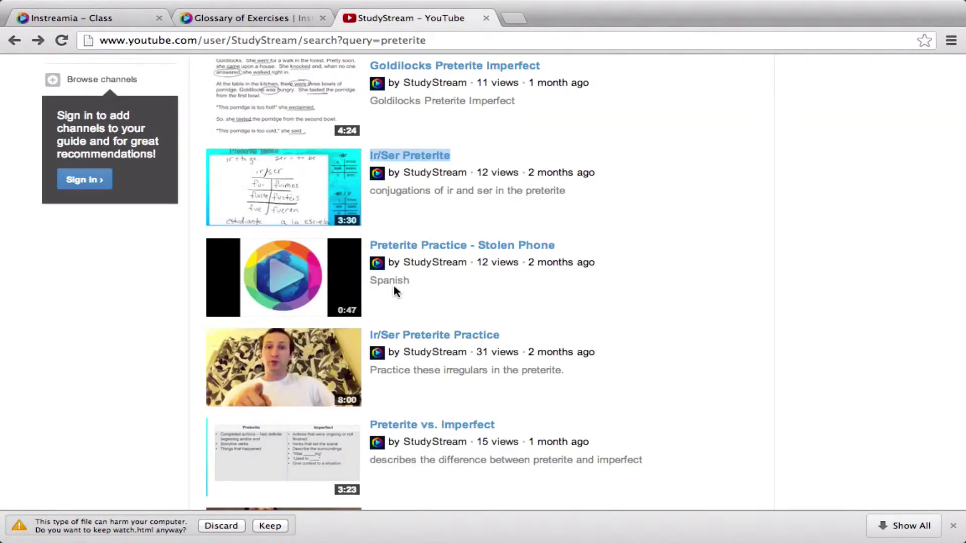
scroll(394, 288, up, 1)
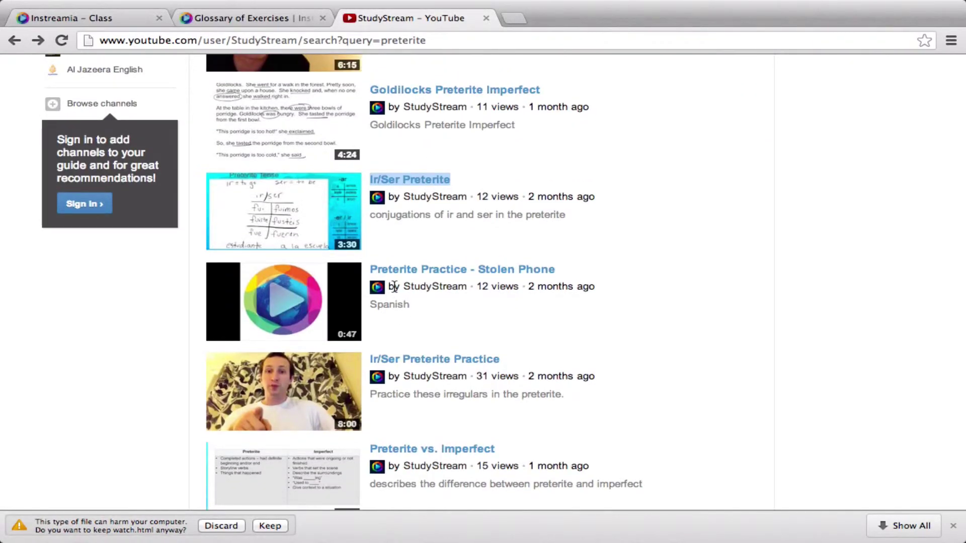
scroll(394, 288, up, 5)
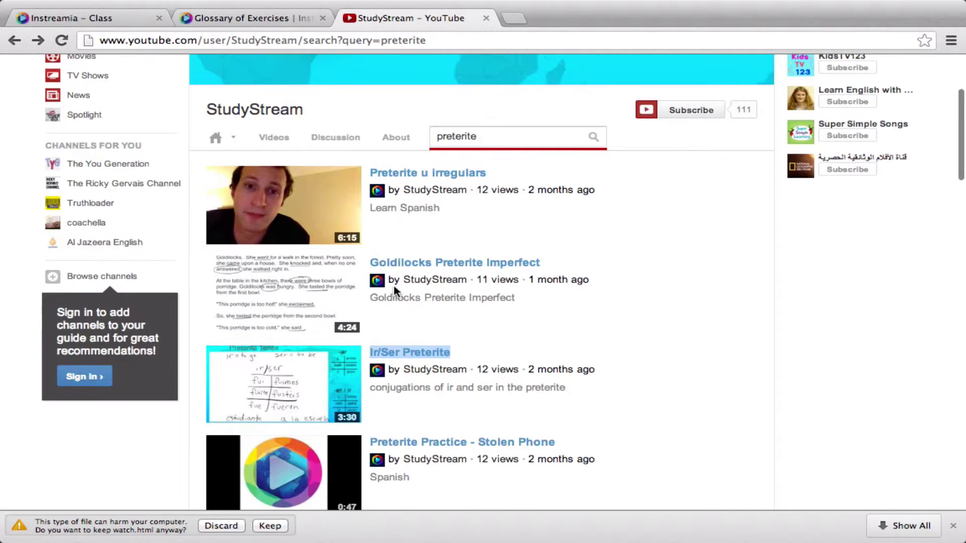
right_click(287, 202)
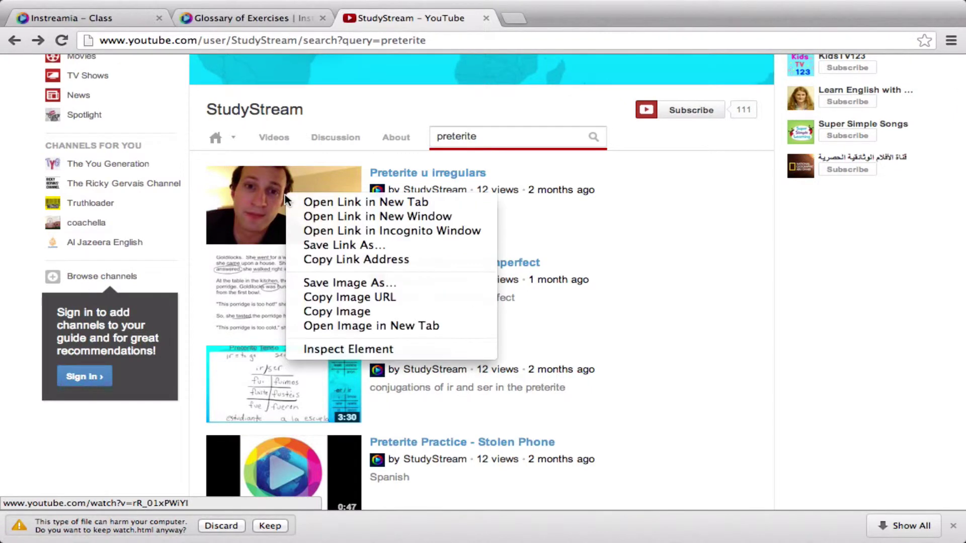
click(389, 258)
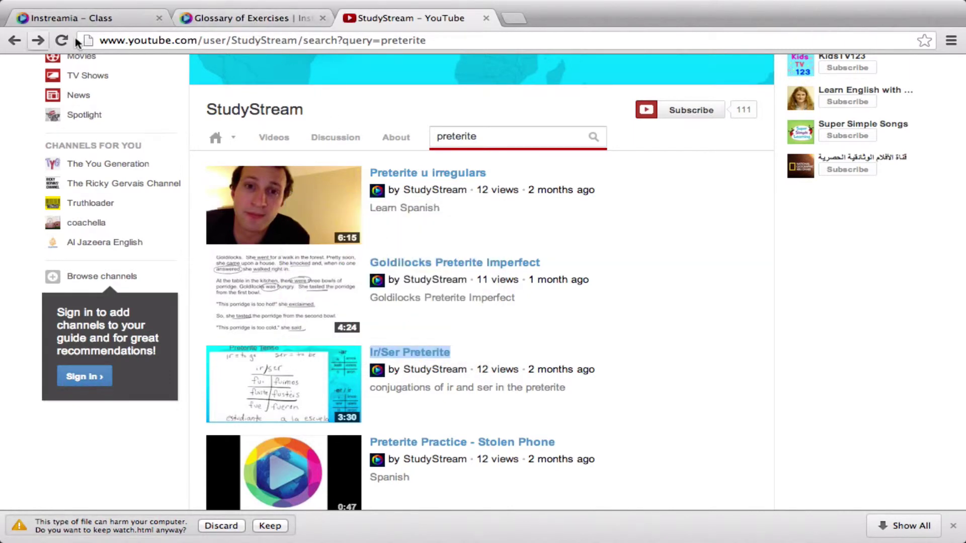
Return to the Instreamia class page and replace the module's placeholder text with the copied YouTube link.
click(123, 18)
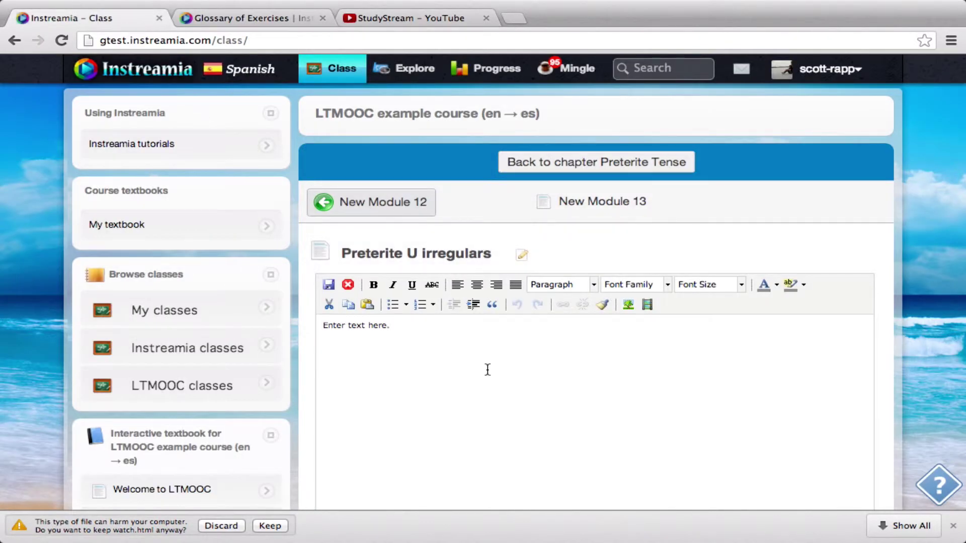
key(super+a)
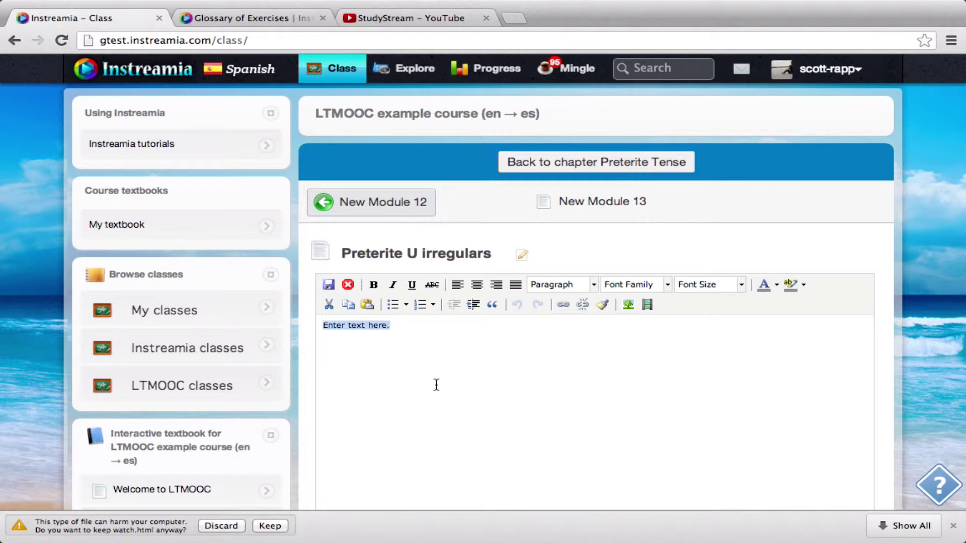
key(super+v)
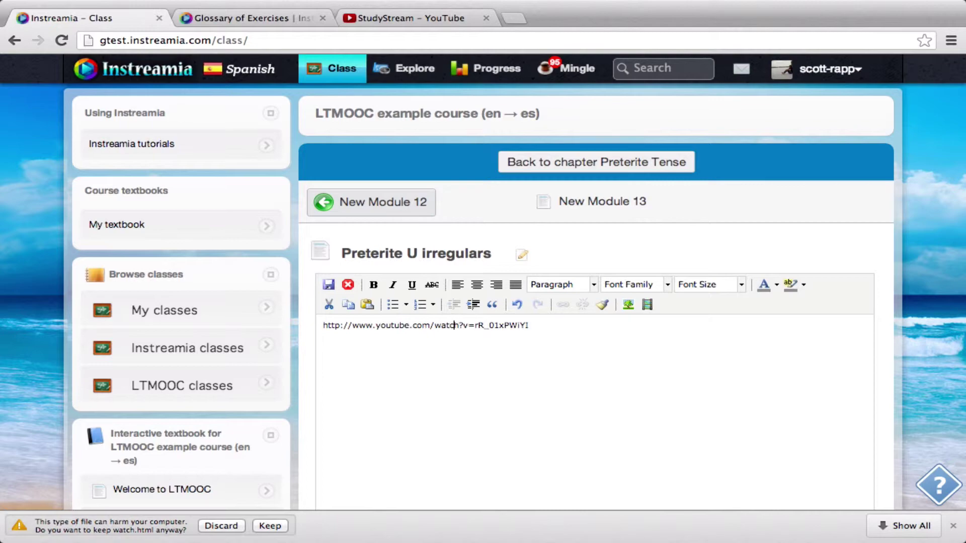
key(F12)
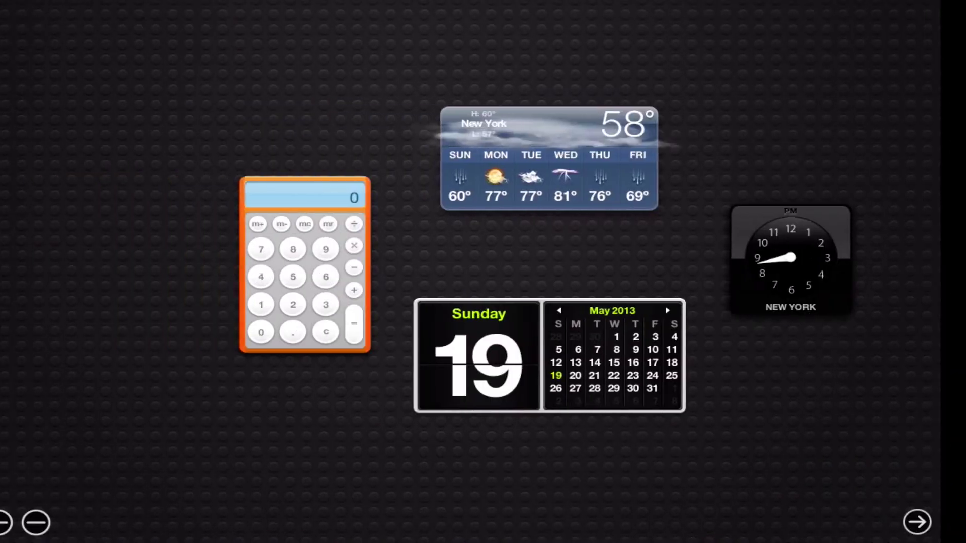
key(F12)
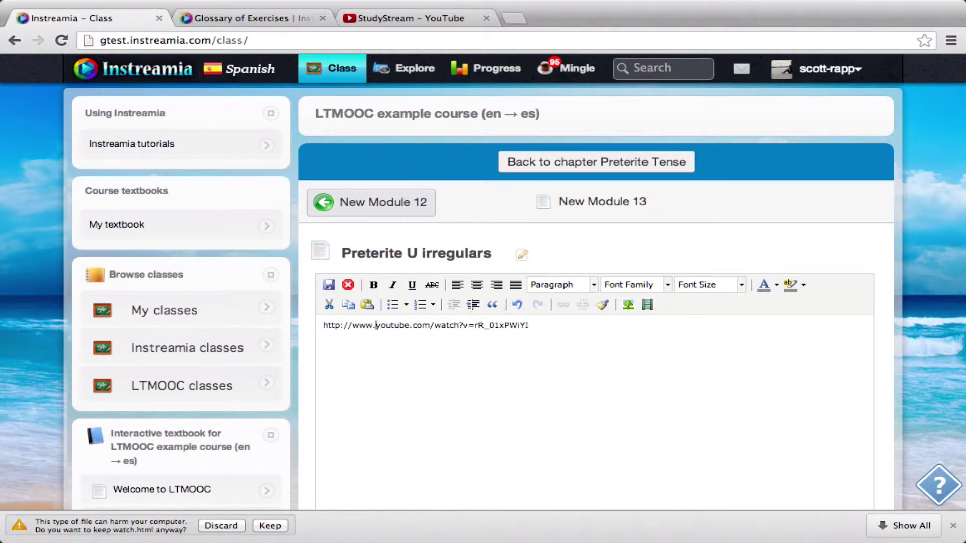
Add the line "Learn about U irregulars" above the YouTube link and save the module content.
key(Return)
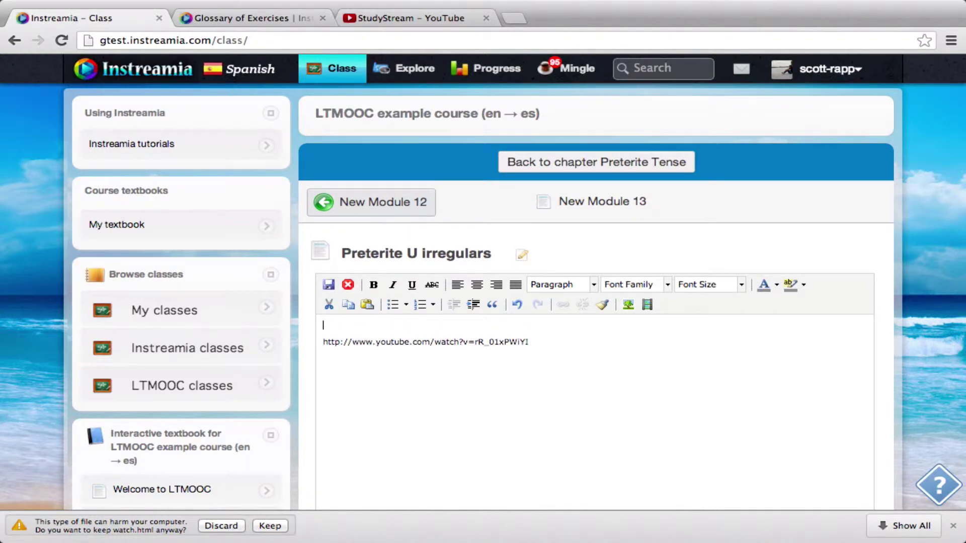
text(Learn about U irregulars)
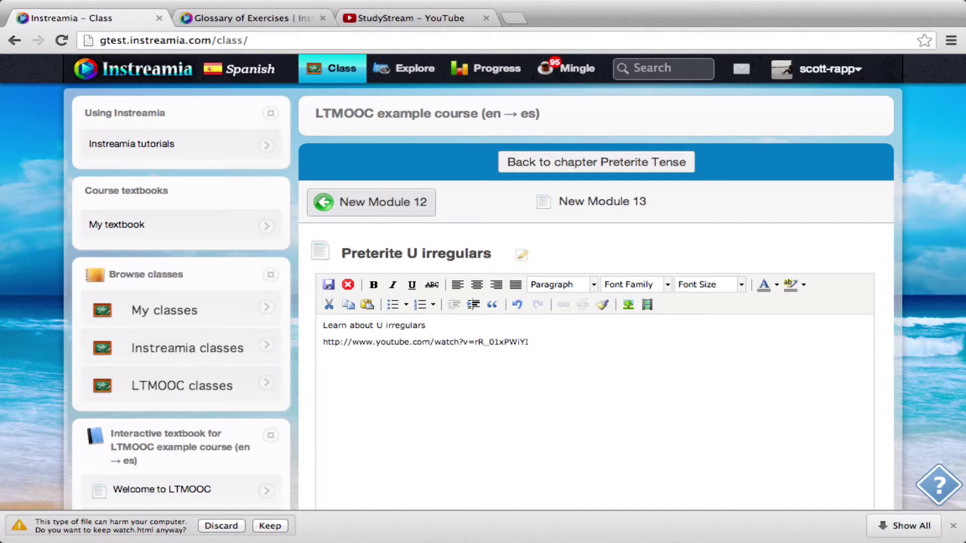
click(327, 285)
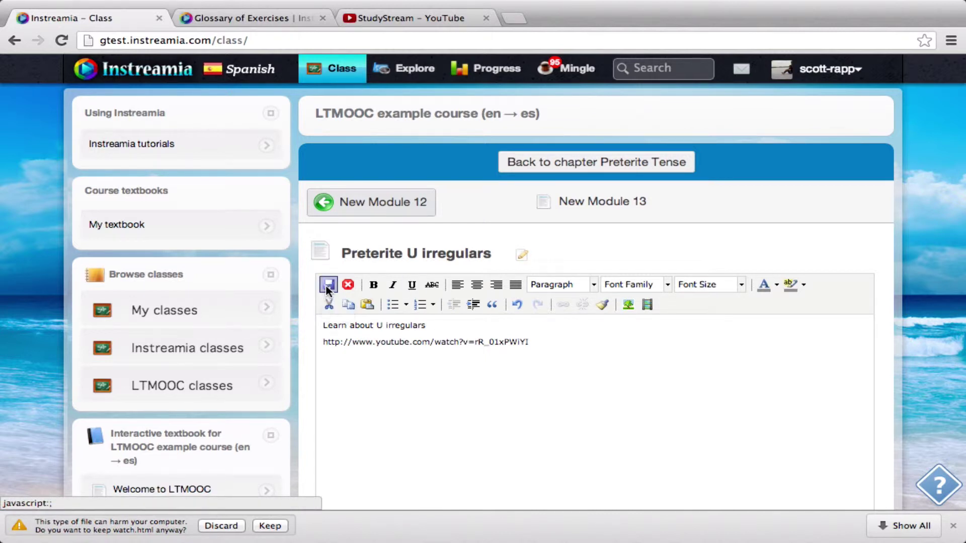
Open the content of the Preterite Tense Practice and Ir/Ser module and paste the video number 207675 below its last flashcard link.
click(331, 206)
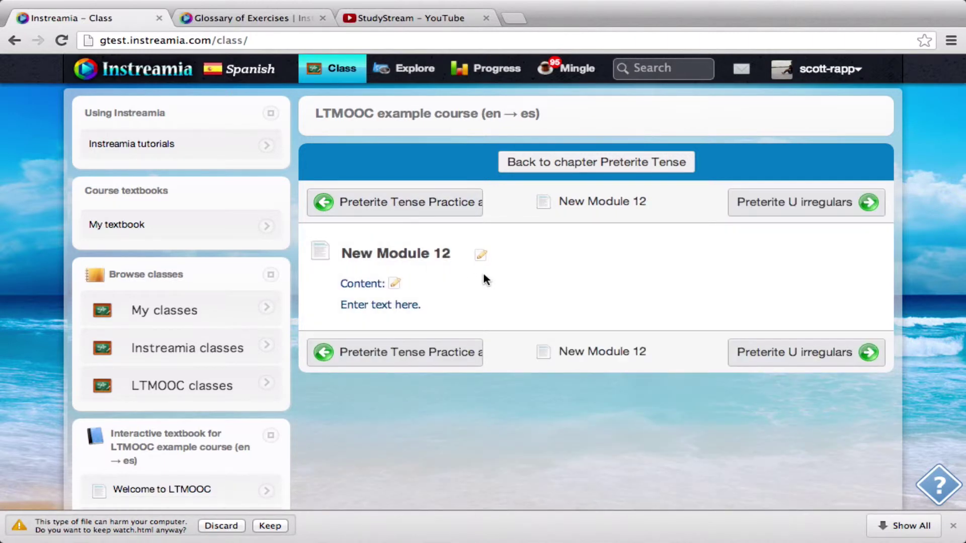
click(350, 207)
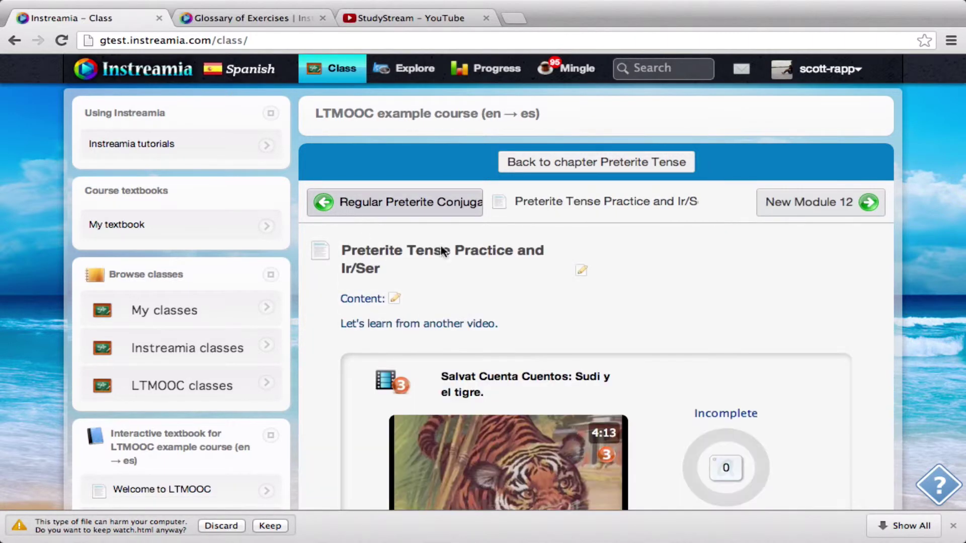
click(395, 299)
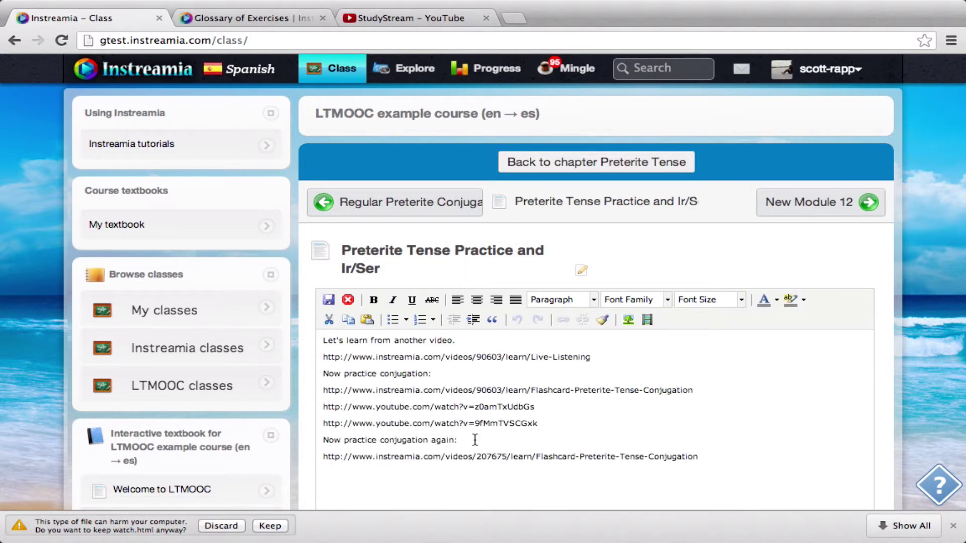
scroll(472, 433, down, 1)
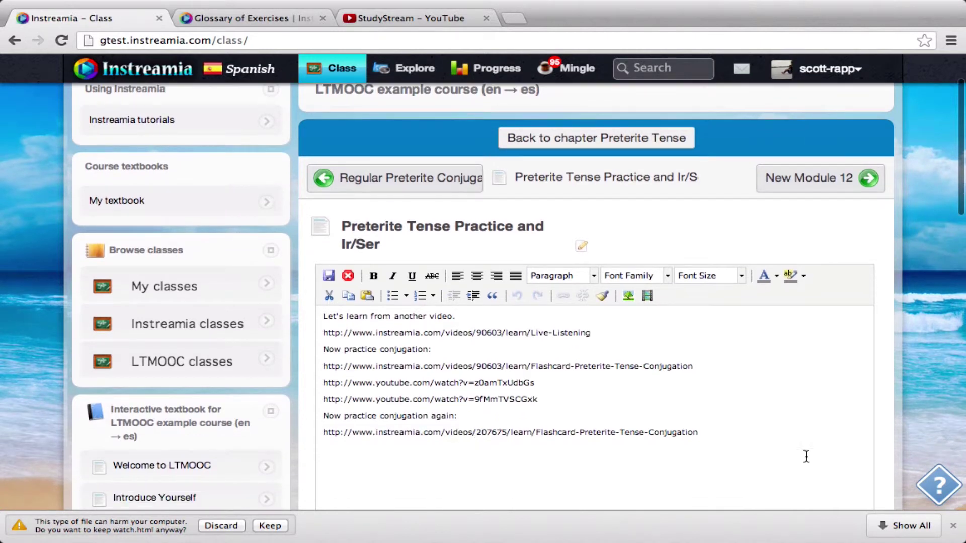
double_click(489, 436)
key(Right)
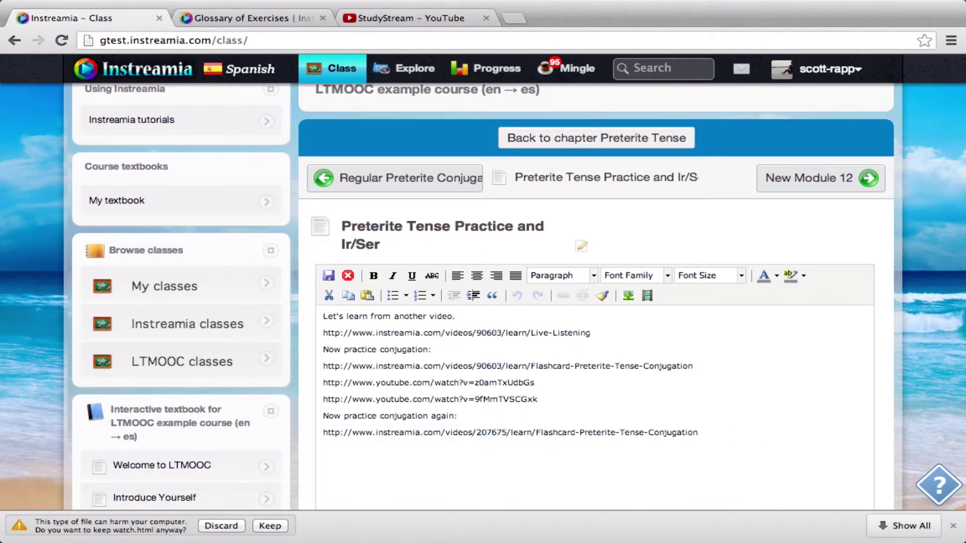
key(Return)
key(Return)
key(ctrl+v)
Copy the video number 90603 from the first flashcard link and paste it beside the standalone 207675.
double_click(489, 366)
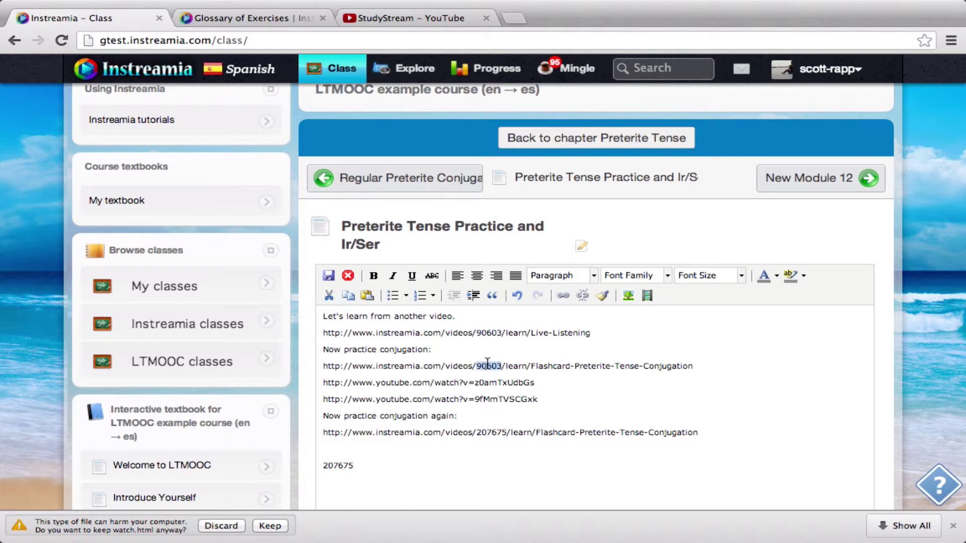
key(ctrl+v)
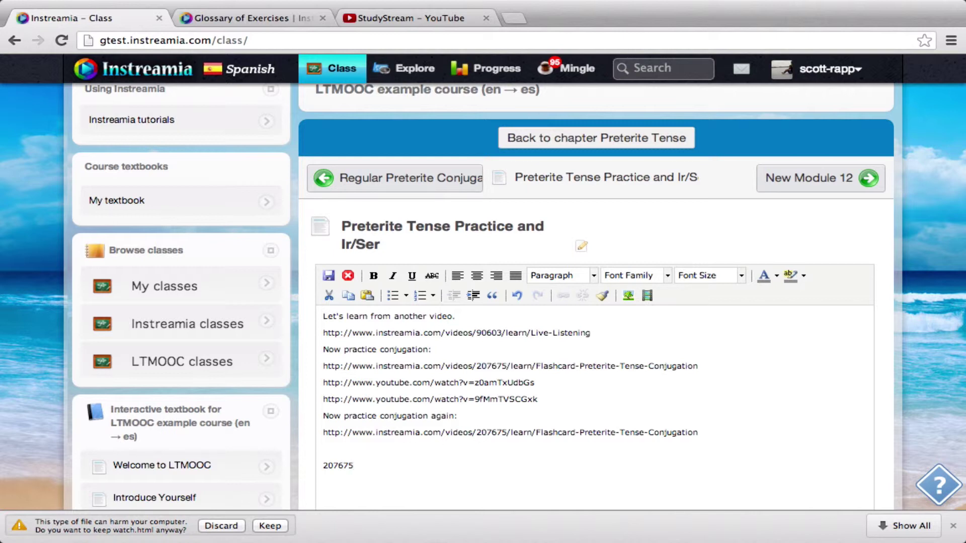
key(ctrl+z)
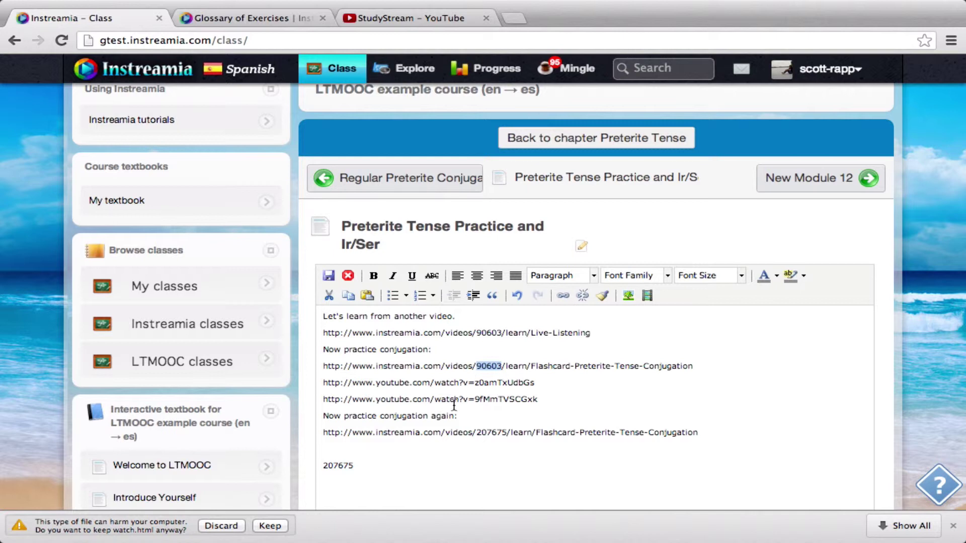
key(ctrl+c)
click(408, 465)
key(ctrl+v)
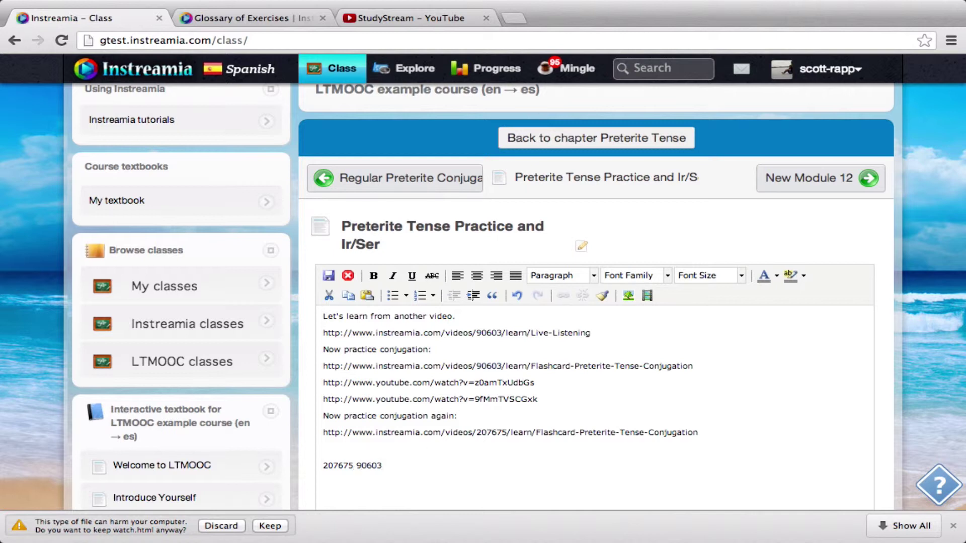
drag(391, 466, 314, 467)
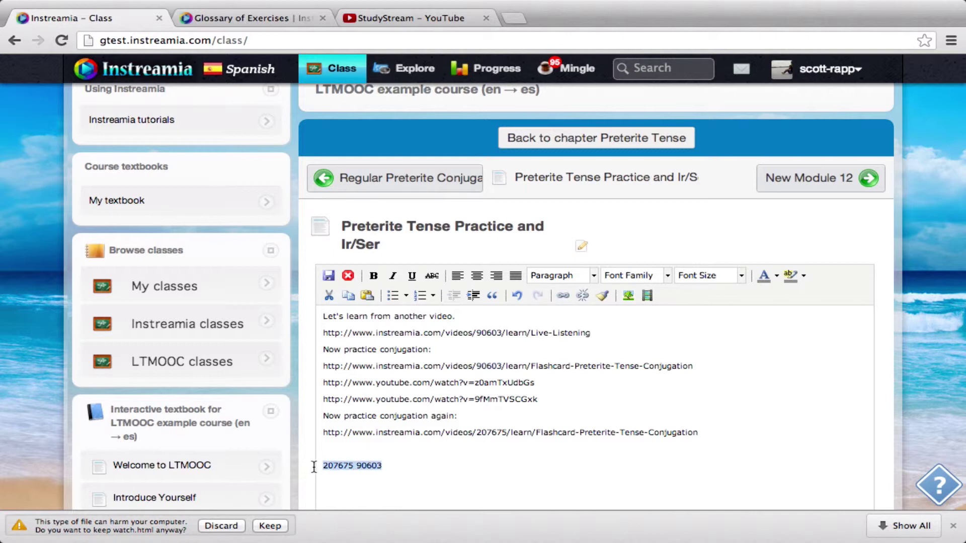
key(BackSpace)
key(BackSpace)
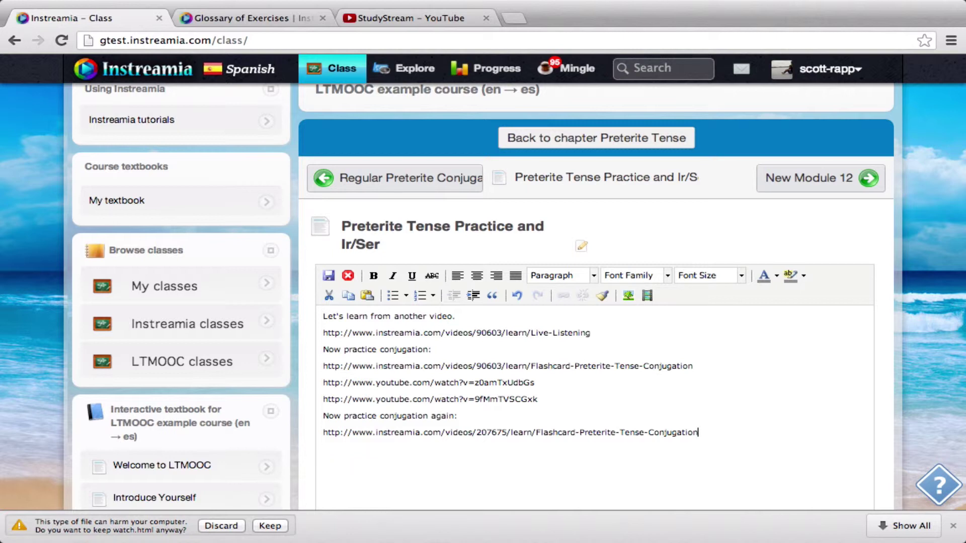
click(334, 274)
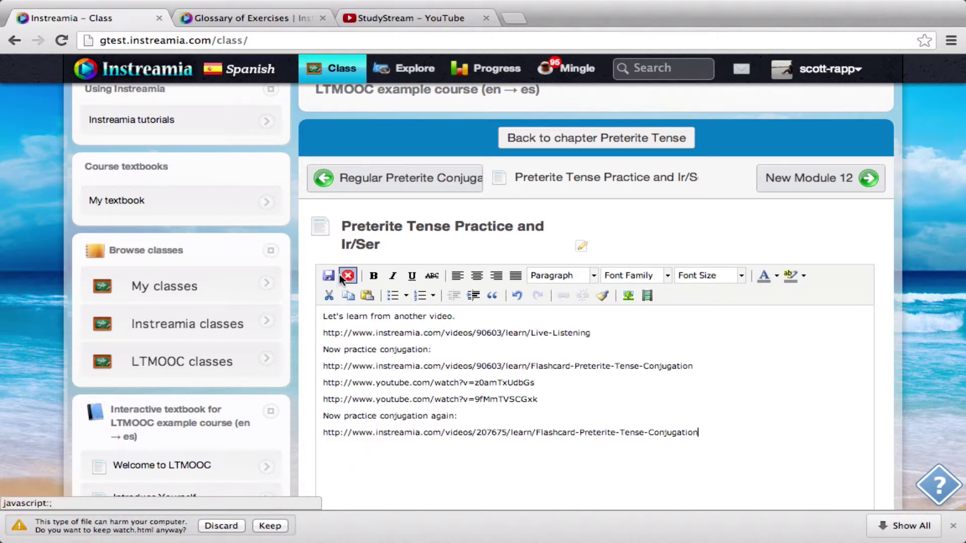
click(796, 190)
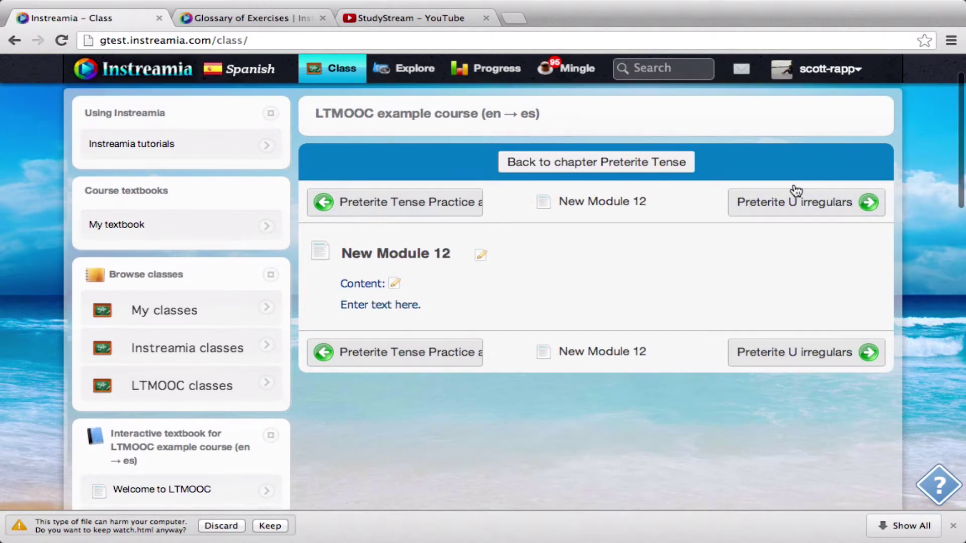
click(793, 203)
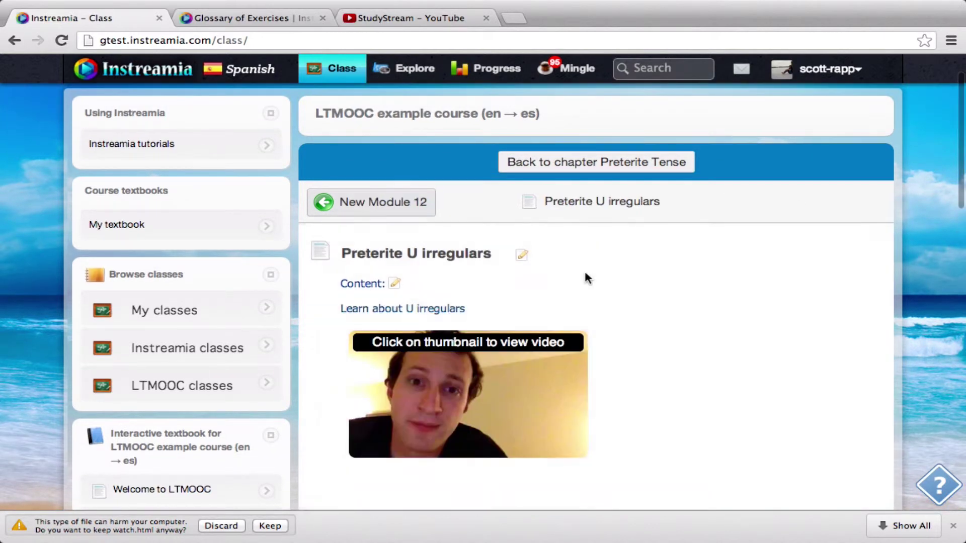
click(393, 283)
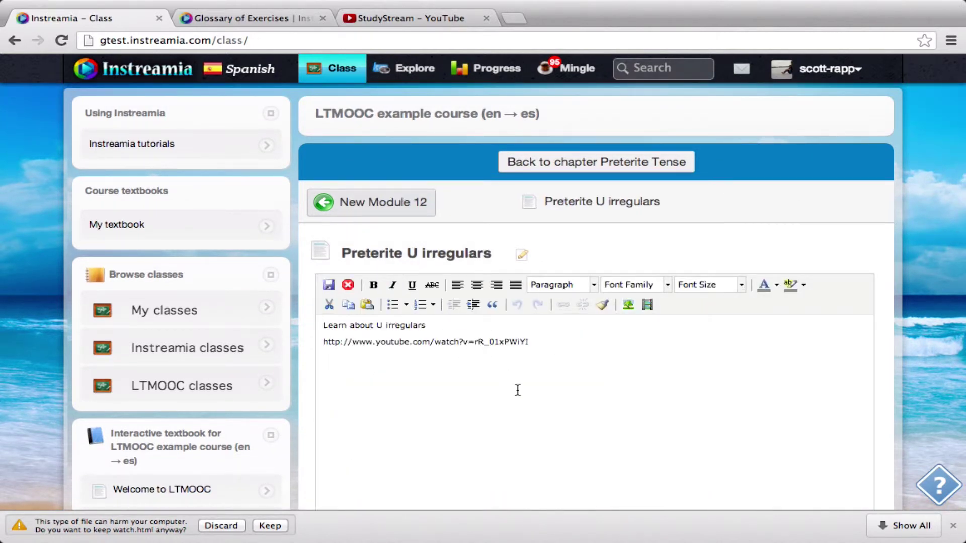
key(Return)
key(super+v)
Search the exercise glossary for "preterite" and copy the Preterite Tense Conjugation Writing link.
mouse_move(287, 28)
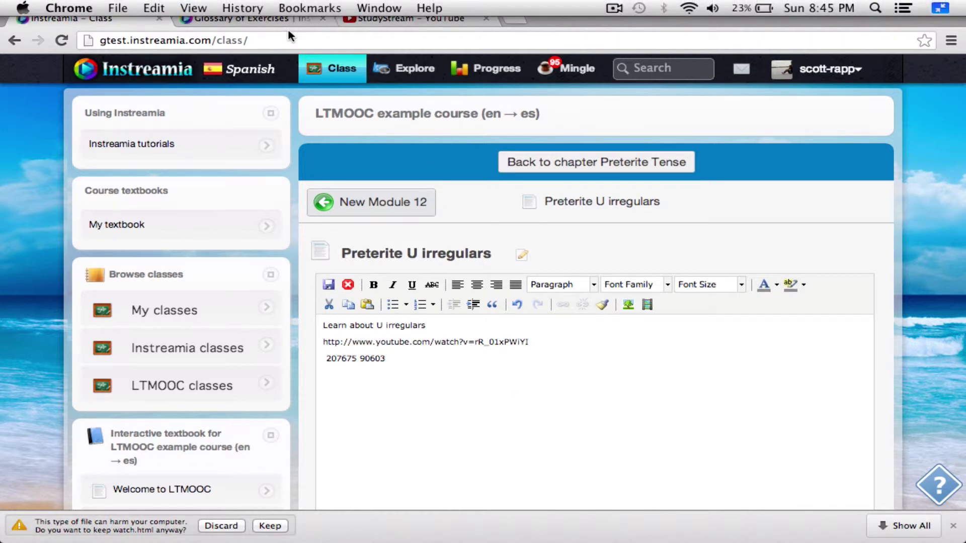
click(259, 23)
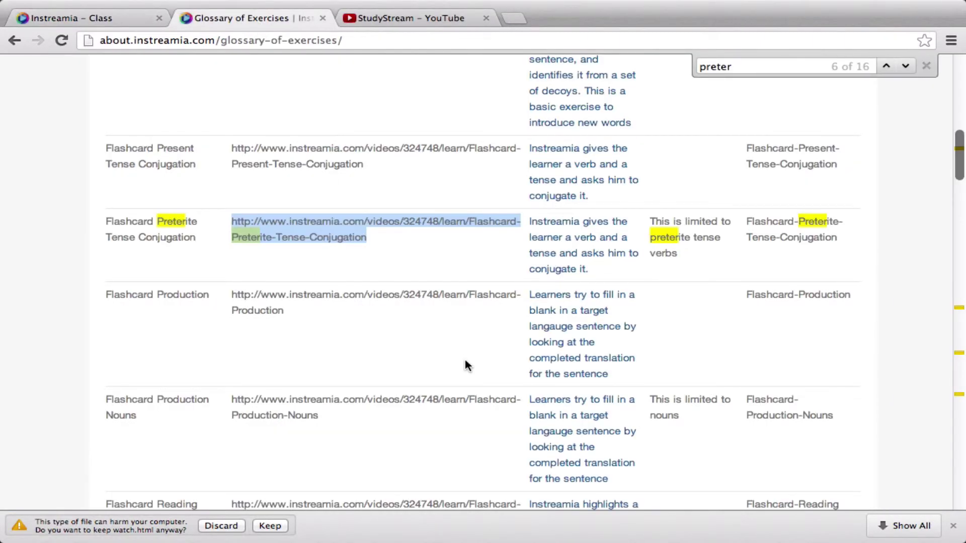
key(super+f)
text(preter)
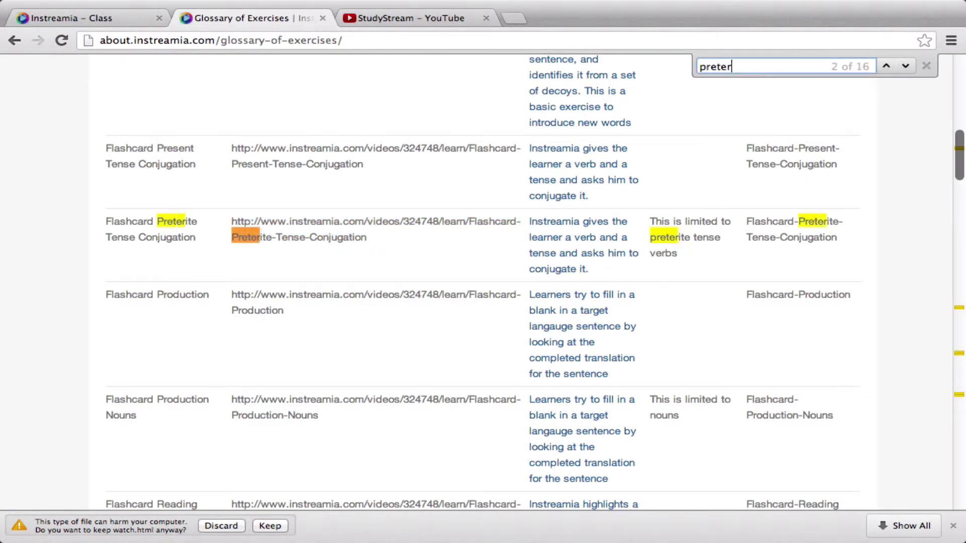
text(ite)
key(Return)
key(Return)
key(Return)
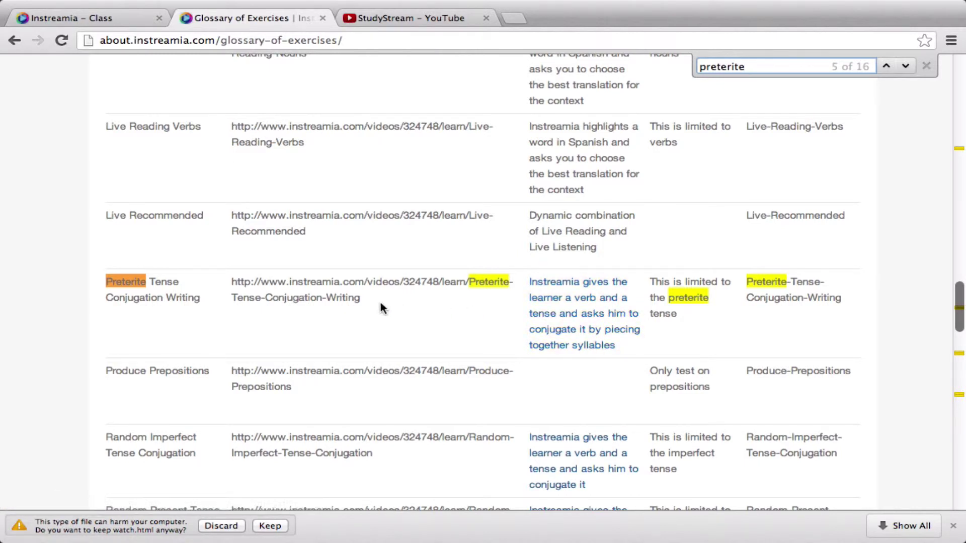
drag(358, 298, 232, 283)
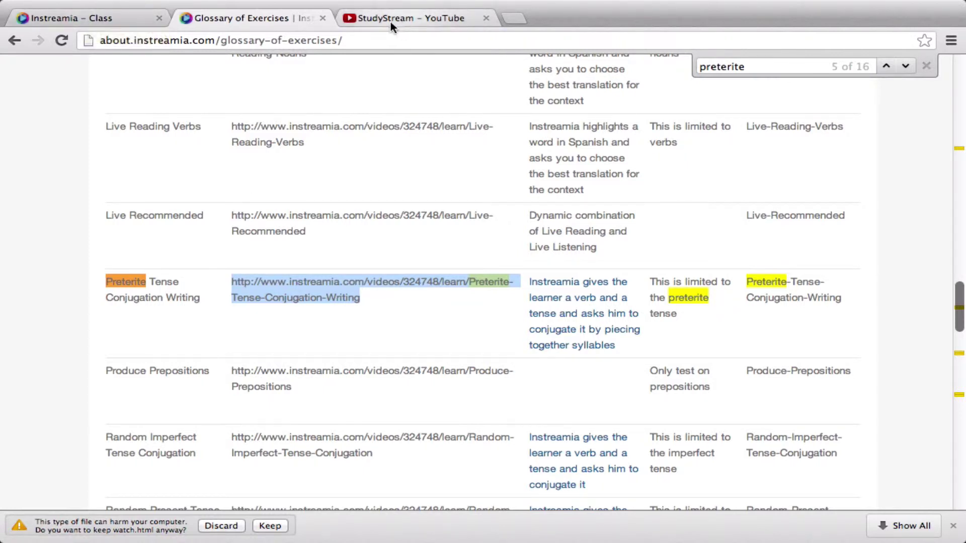
Paste the Preterite-Tense-Conjugation-Writing link on two separate lines below the video numbers in the Preterite U irregulars content.
click(110, 19)
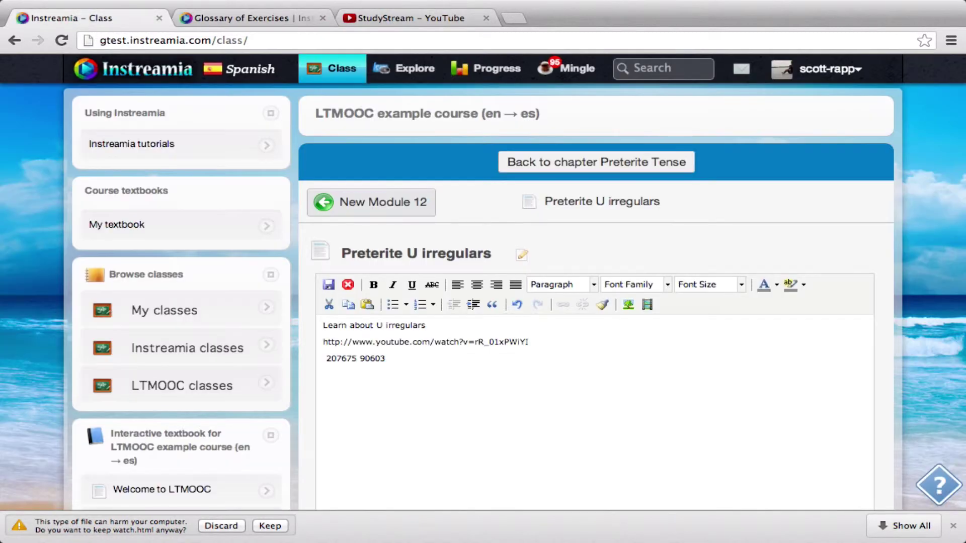
key(Return)
key(super+v)
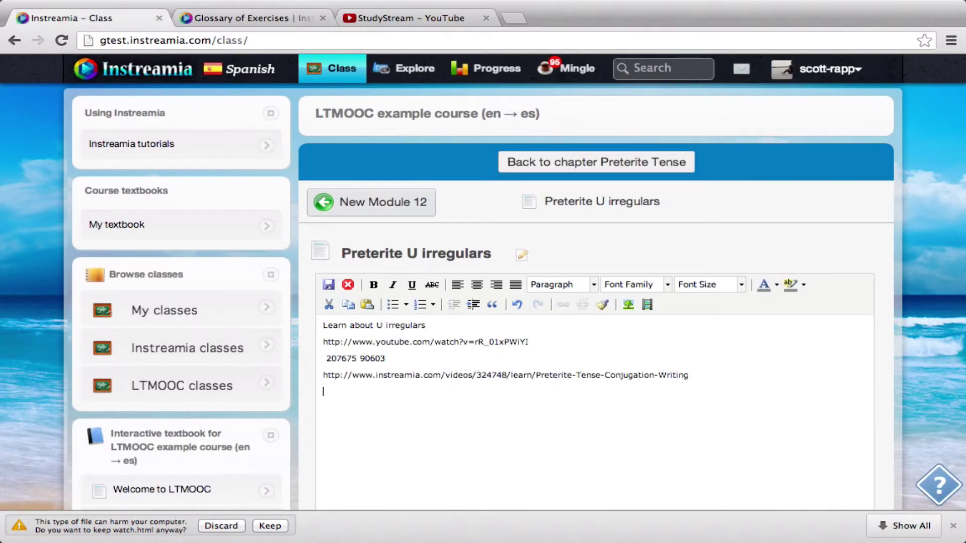
key(super+v)
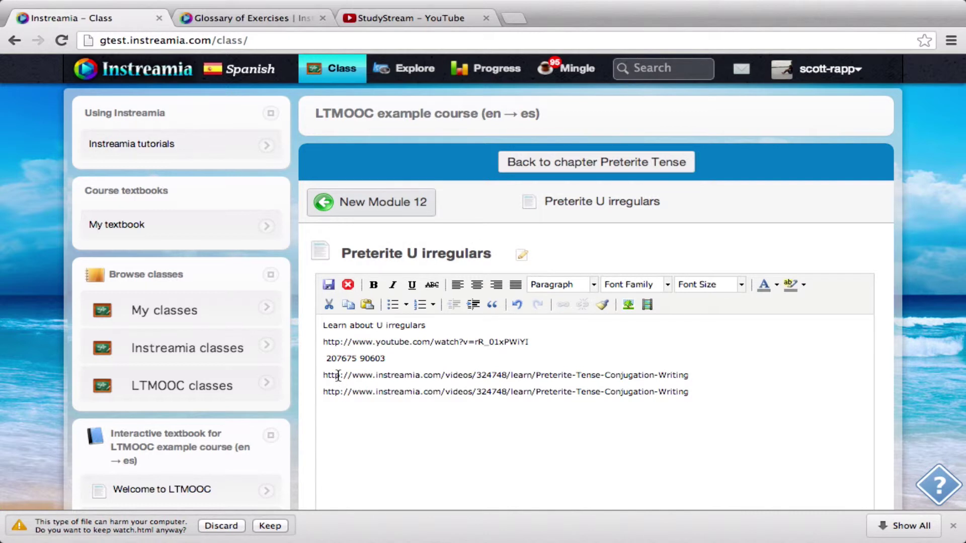
Move the video number 207675 from the standalone line into the first conjugation writing link, replacing that link's video number.
double_click(334, 357)
key(super+c)
key(BackSpace)
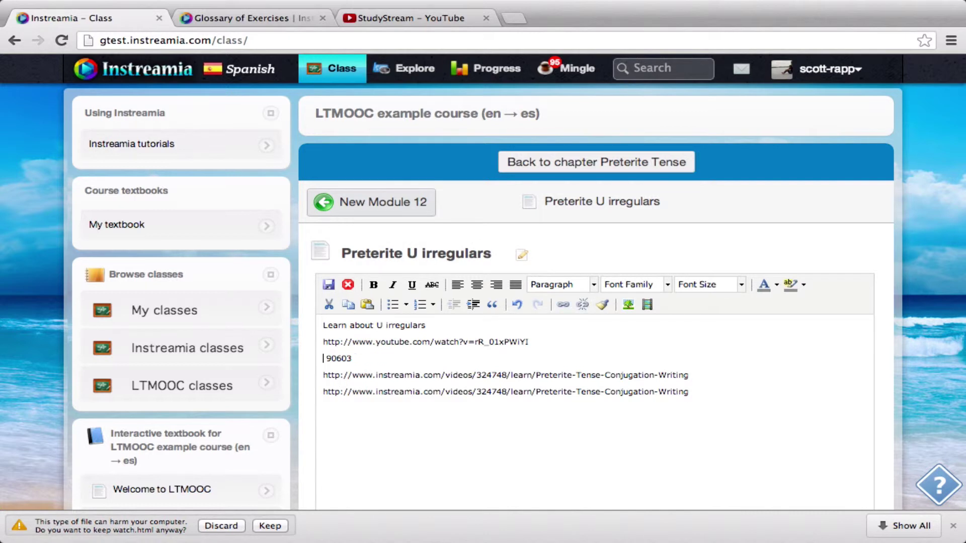
double_click(491, 375)
key(super+v)
Move 90603 from its standalone line into the second conjugation writing link as its video number, and save the module content.
mouse_move(323, 375)
mouse_down()
mouse_move(342, 364)
mouse_move(323, 358)
mouse_up()
key(super+c)
key(BackSpace)
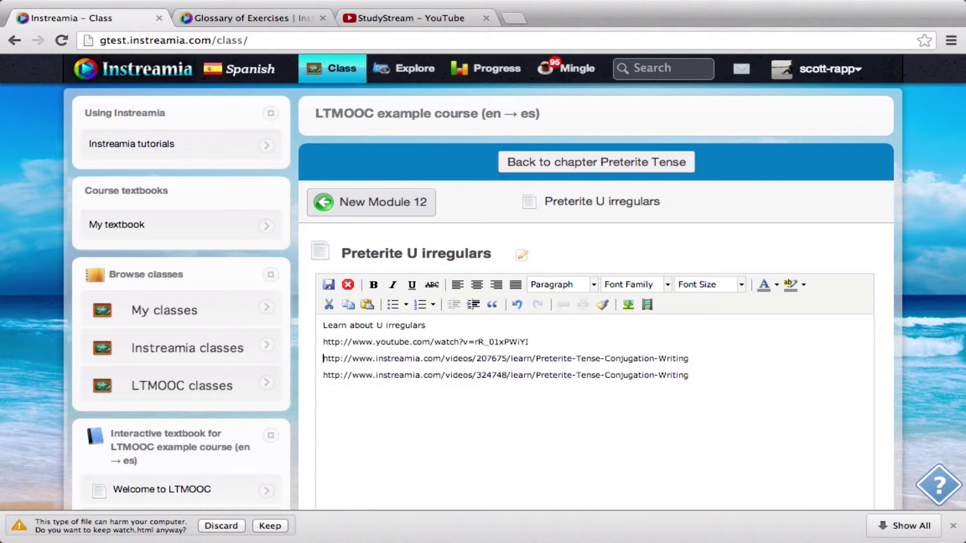
double_click(493, 375)
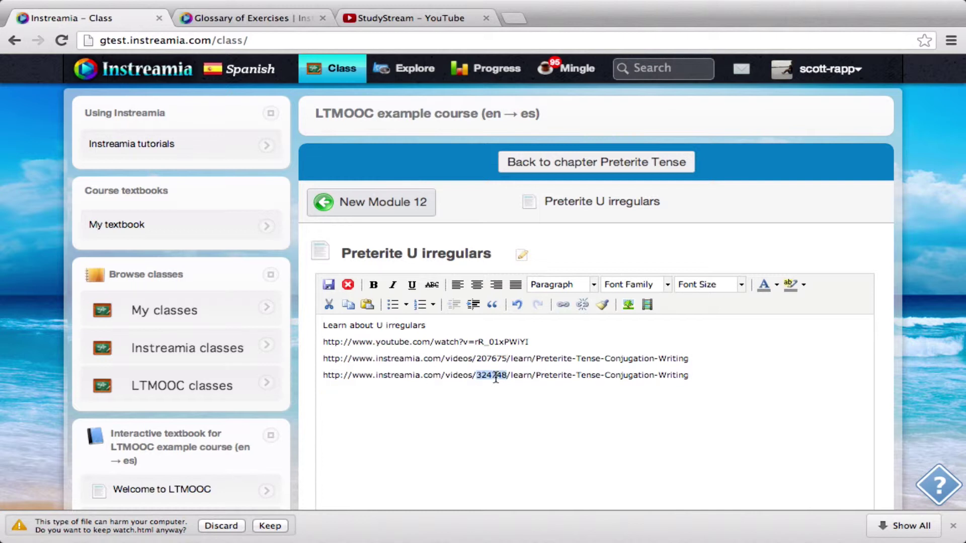
key(super+v)
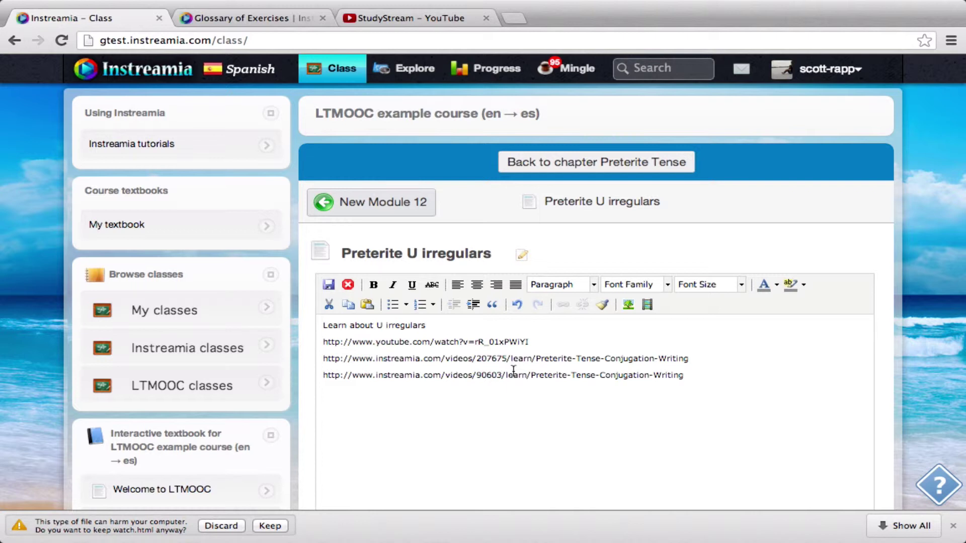
click(751, 373)
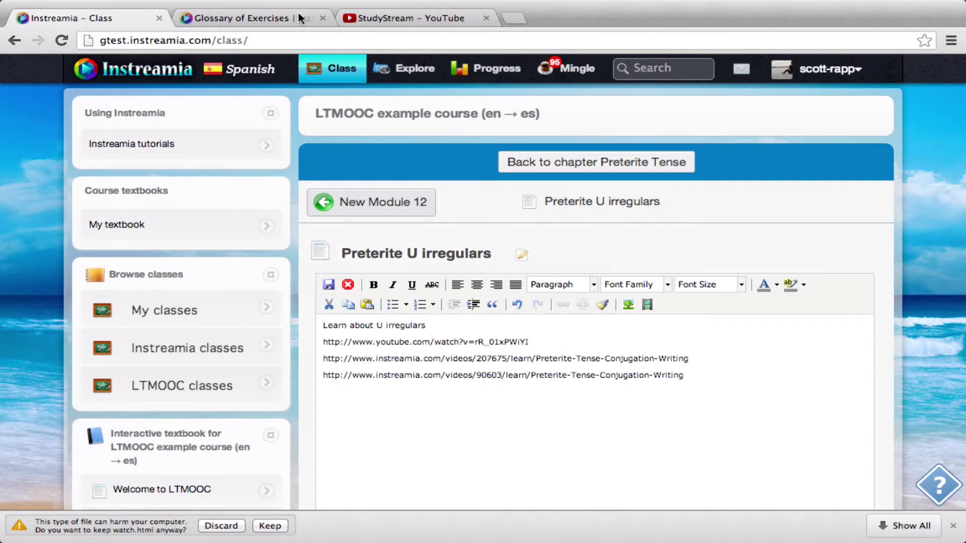
click(329, 284)
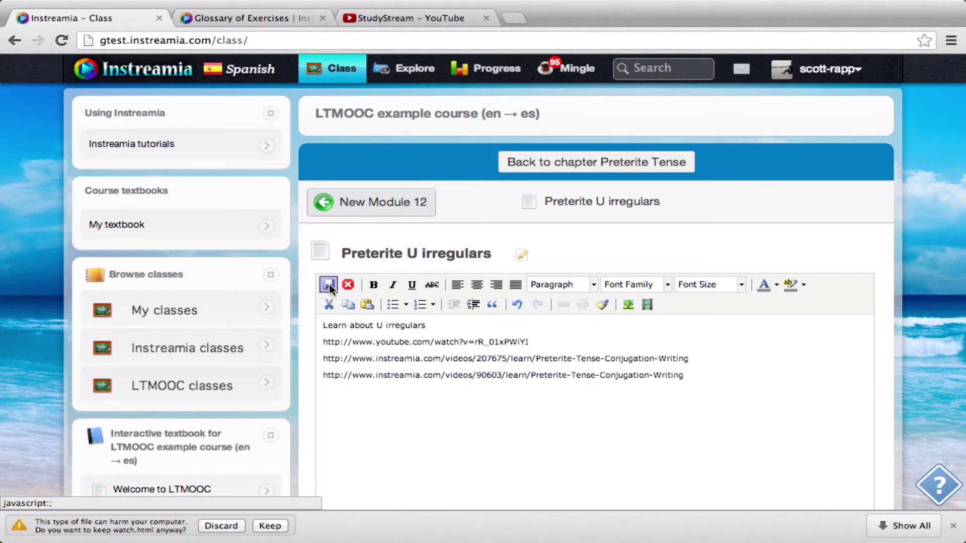
Return to the Preterite Tense chapter, open New Module 12 and rename it "Record what you did yesterday".
click(571, 163)
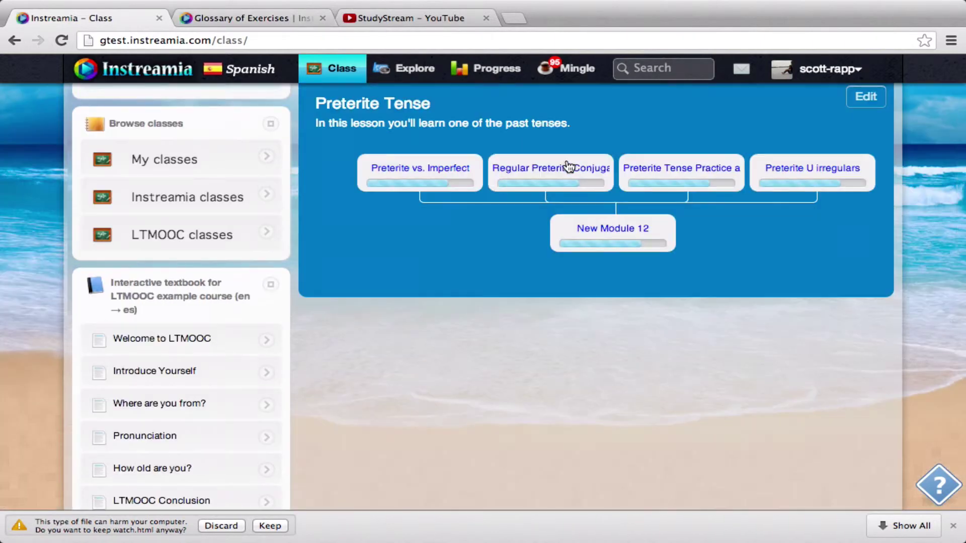
click(625, 249)
click(480, 254)
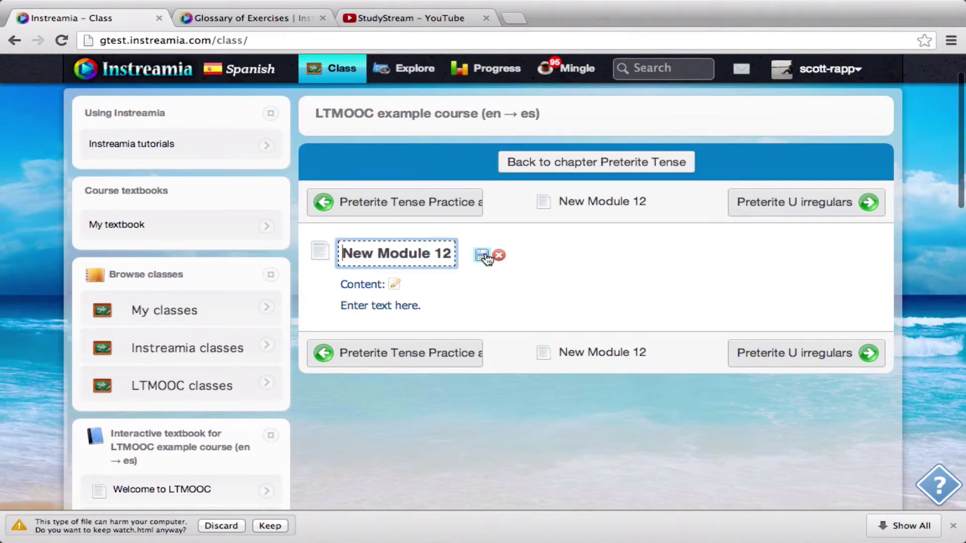
triple_click(411, 250)
text(Record w)
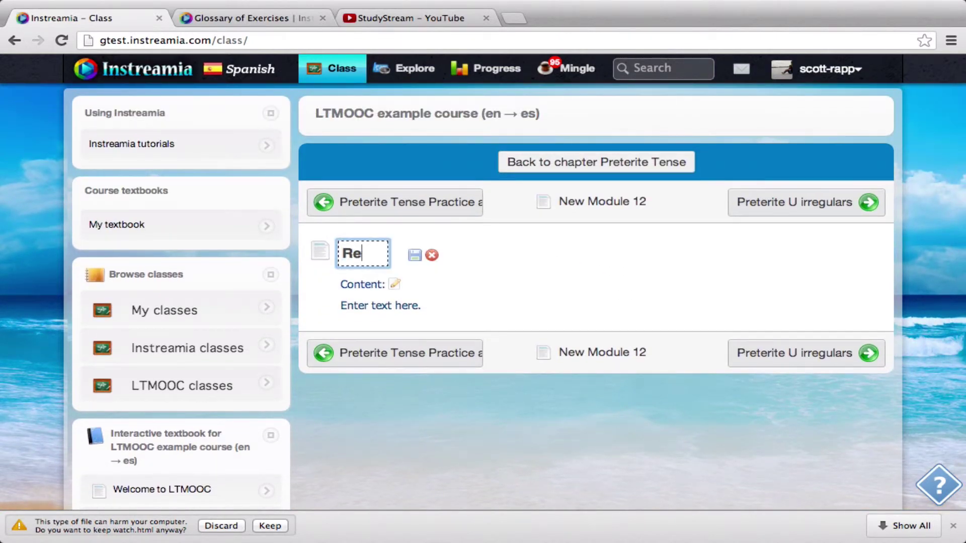
text(ou)
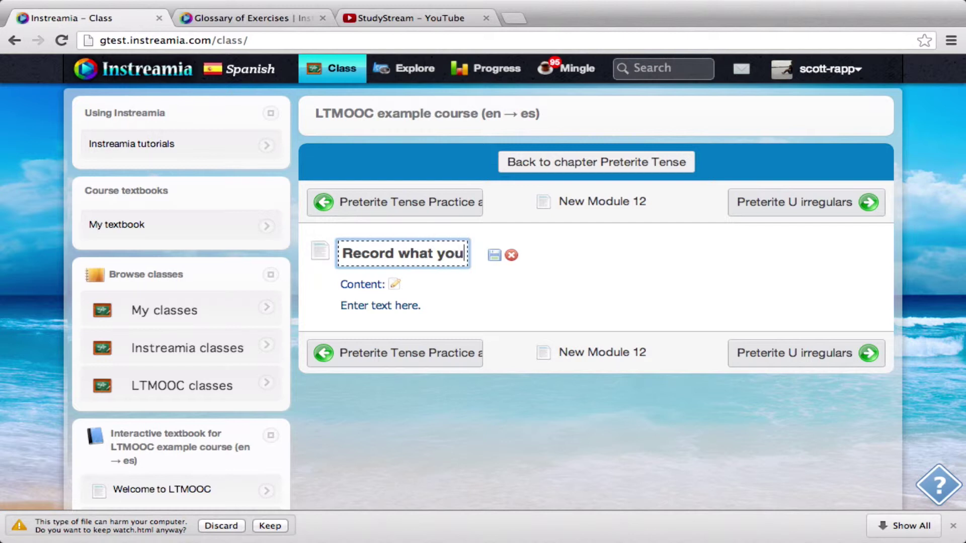
text( did yesterday)
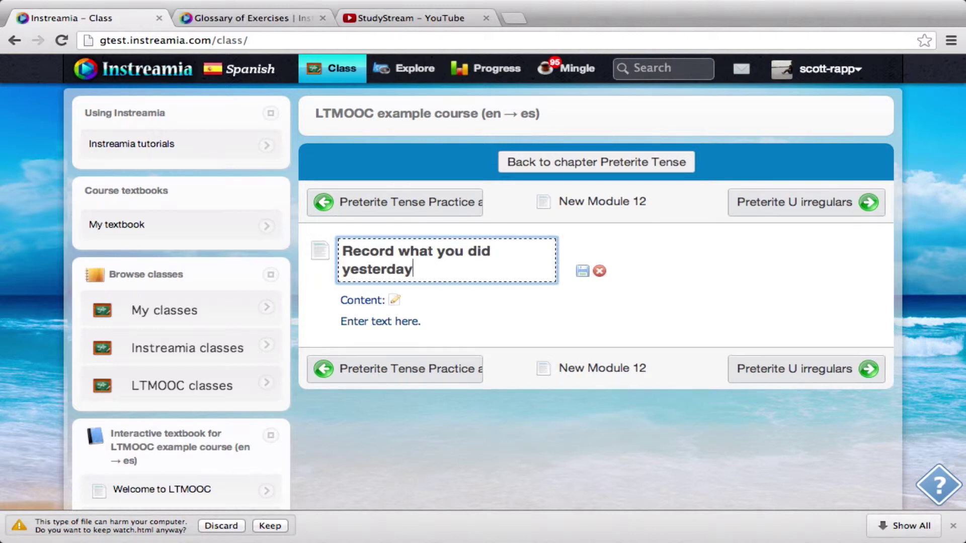
click(582, 270)
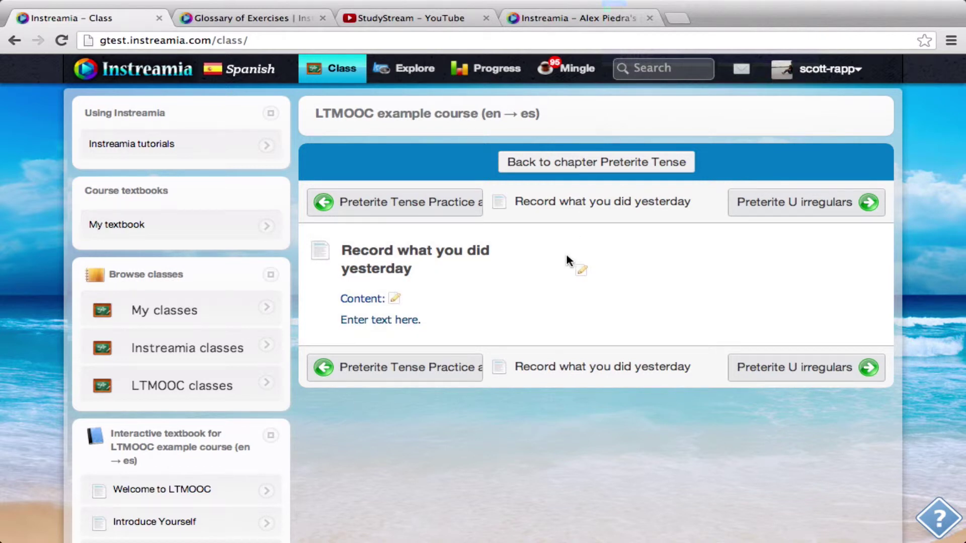
Replace the placeholder text in the module's content with "First, learn from this example".
click(395, 299)
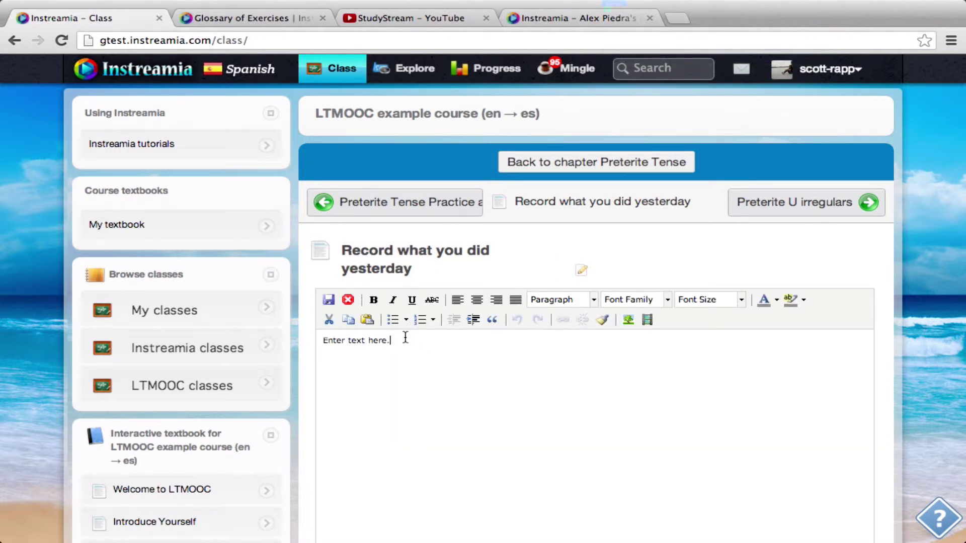
drag(407, 339, 312, 340)
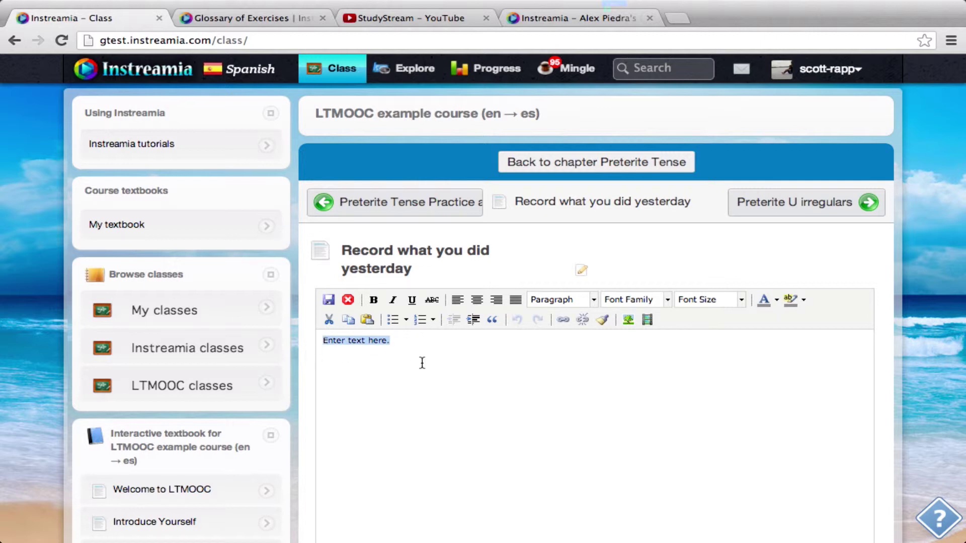
text(First, learn from)
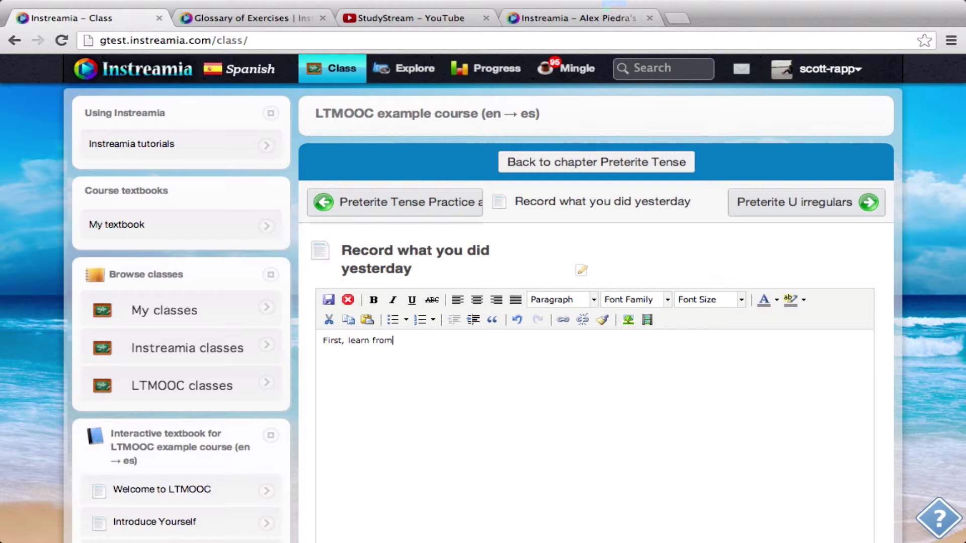
text( this example)
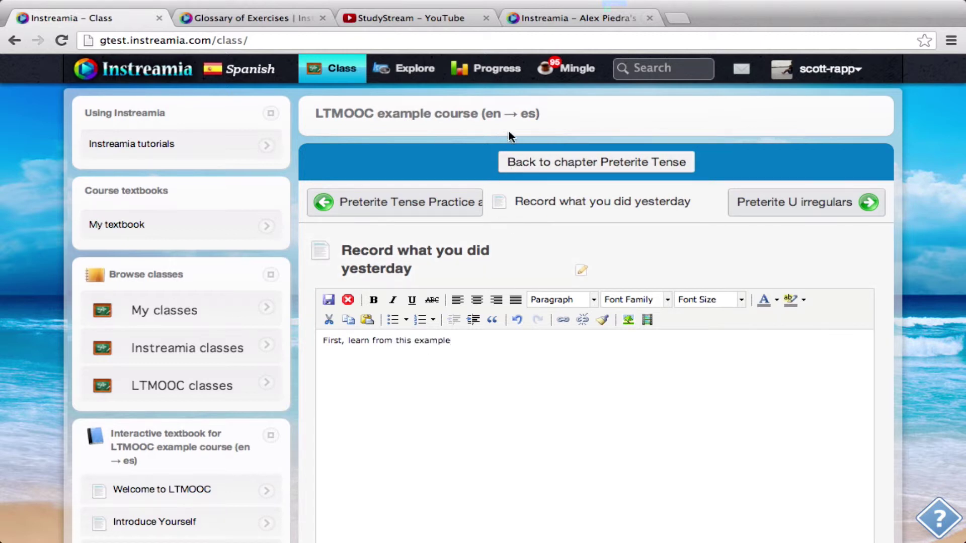
Switch to the open Live Listening exercise about a description of yesterday and copy its web address.
click(555, 17)
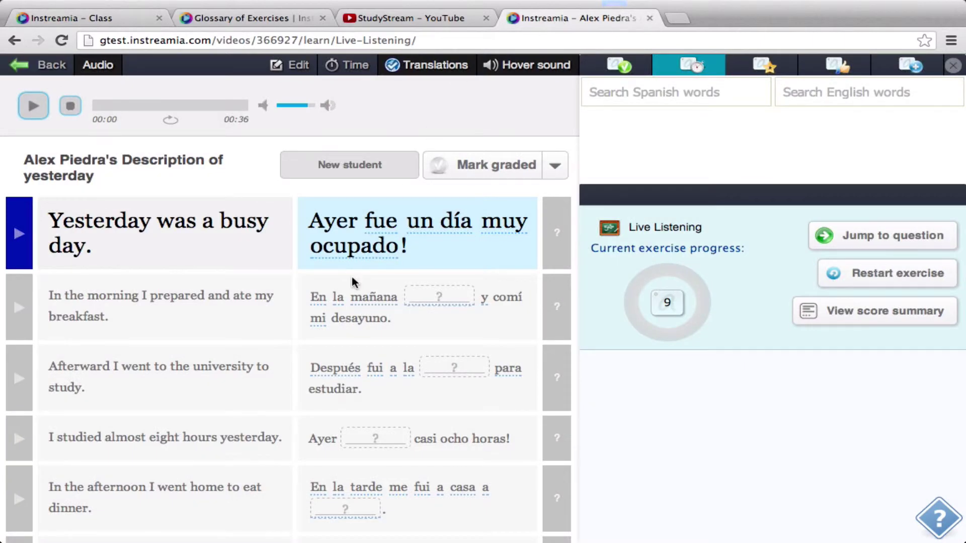
scroll(352, 274, down, 5)
scroll(351, 274, up, 5)
click(207, 41)
key(super+c)
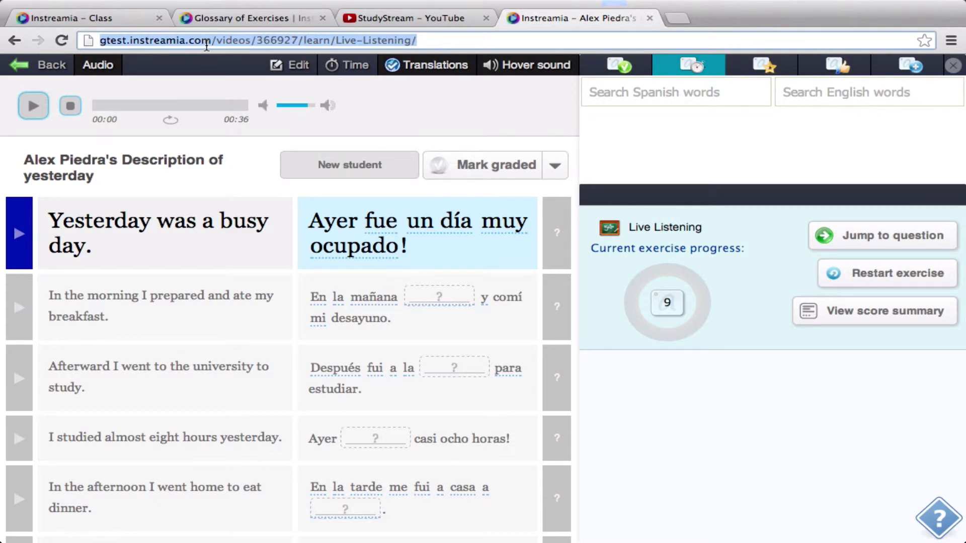
End the intro line with a colon and paste the Live-Listening link for video 366927 on two lines below it.
click(75, 18)
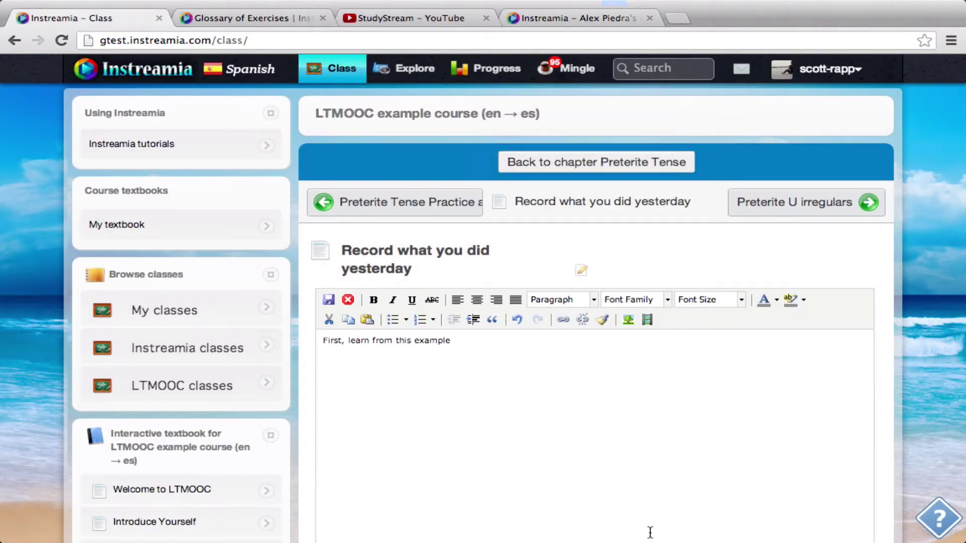
key(Return)
key(super+v)
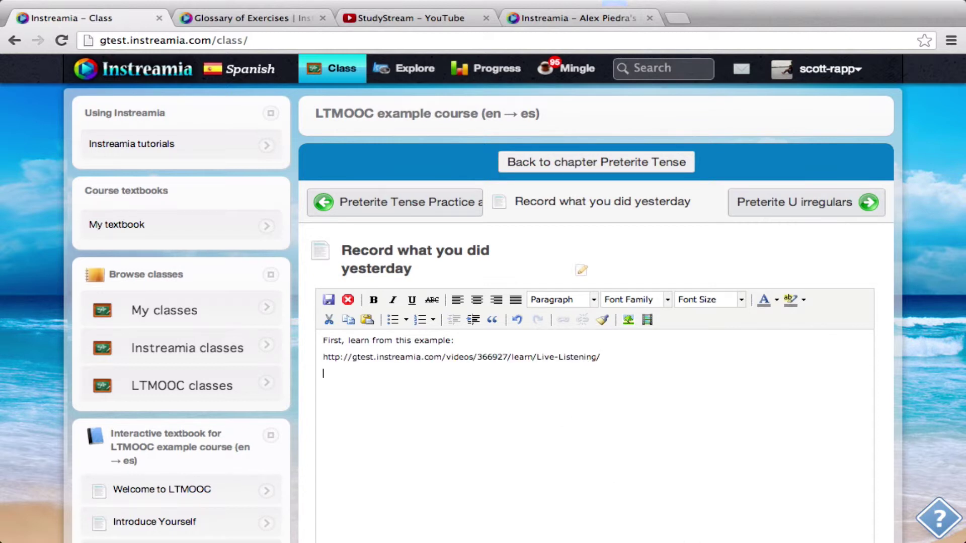
key(super+v)
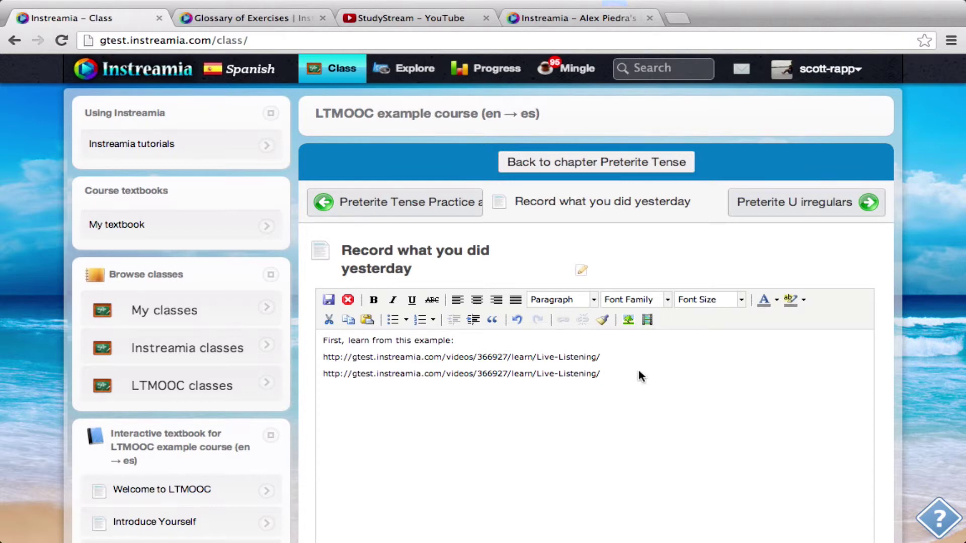
Search the exercise glossary for "pret" and copy the Flashcard Preterite Tense Conjugation link.
click(228, 21)
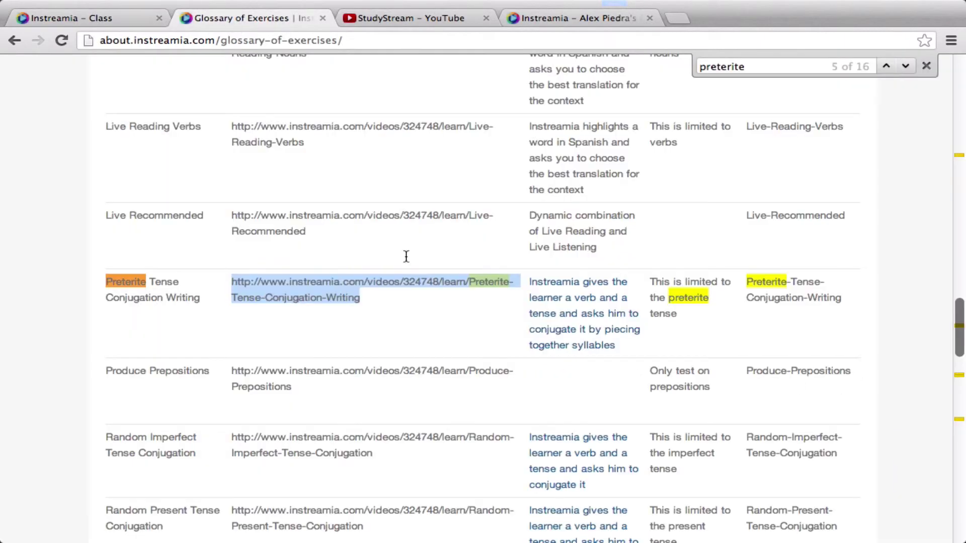
key(super+f)
text(prt)
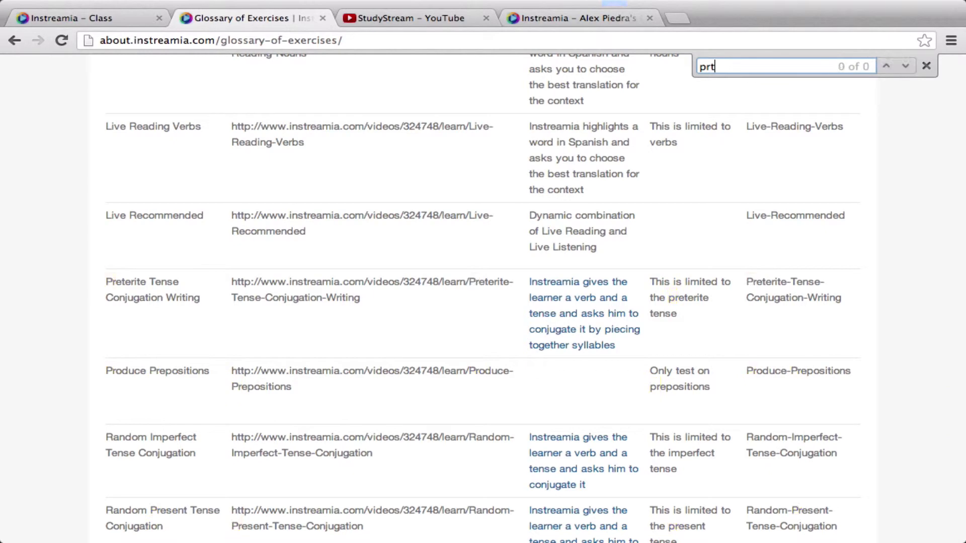
key(BackSpace)
text(et)
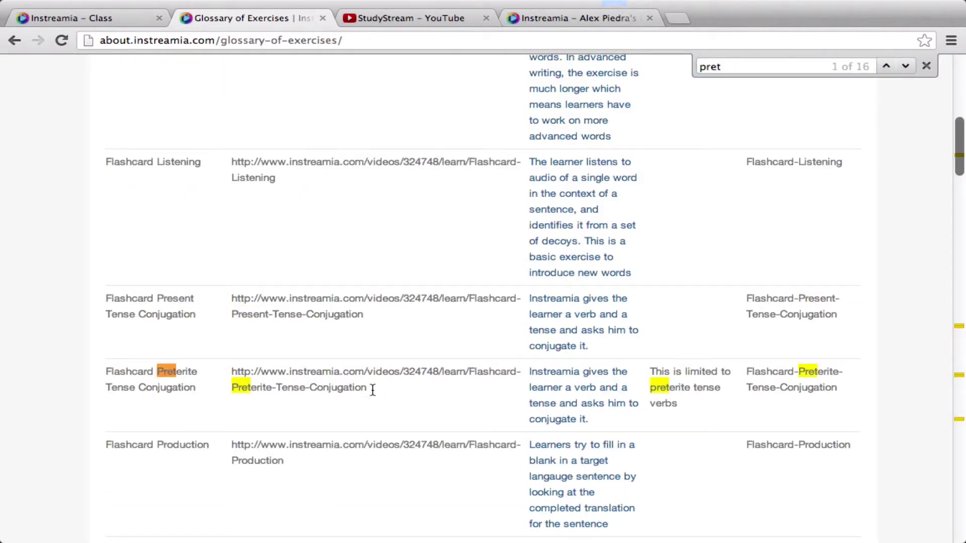
drag(372, 391, 233, 371)
key(super+c)
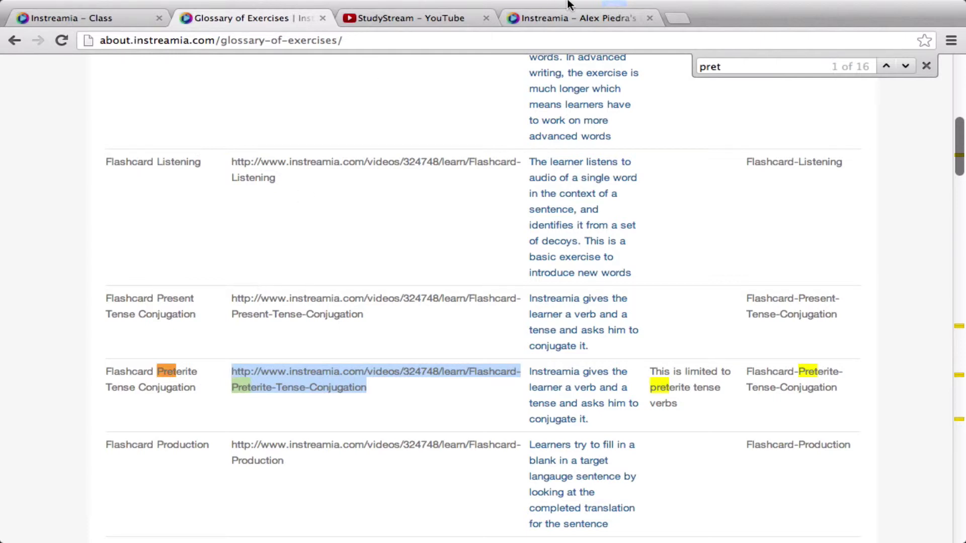
Return to the class page and paste the Flashcard-Preterite-Tense-Conjugation link below the Live-Listening links in the module's content.
click(566, 19)
click(104, 19)
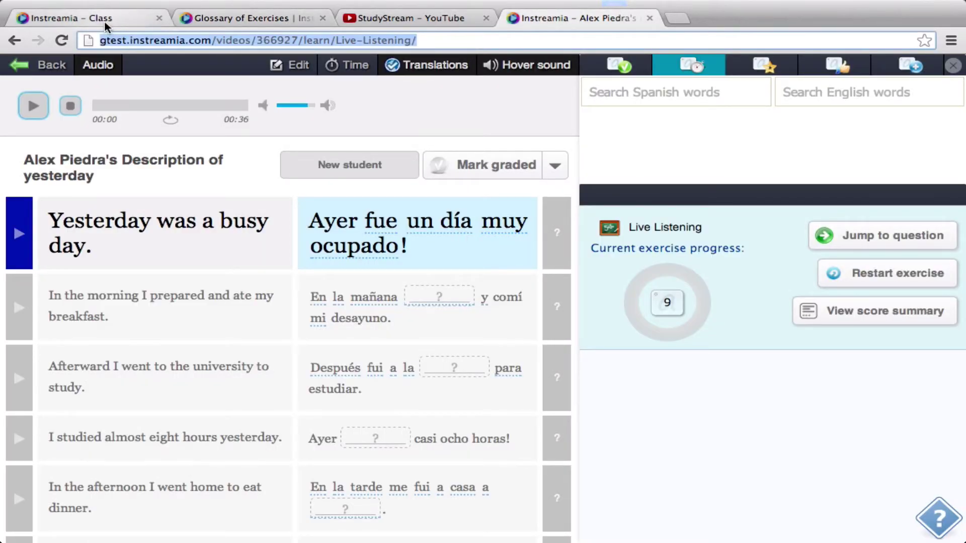
key(super+v)
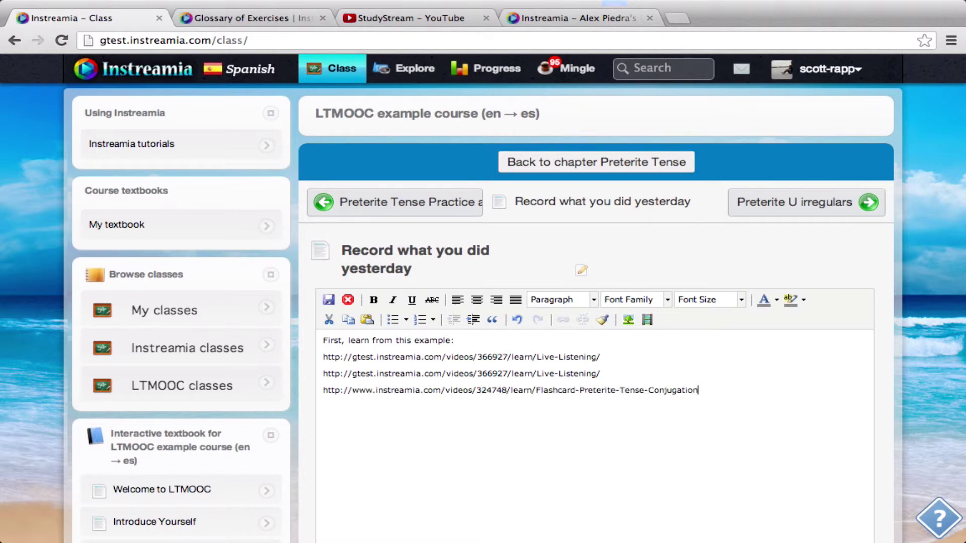
Copy the Flashcard Production link from the exercise glossary and paste it on a new line below the preterite conjugation link.
click(250, 17)
scroll(379, 448, down, 2)
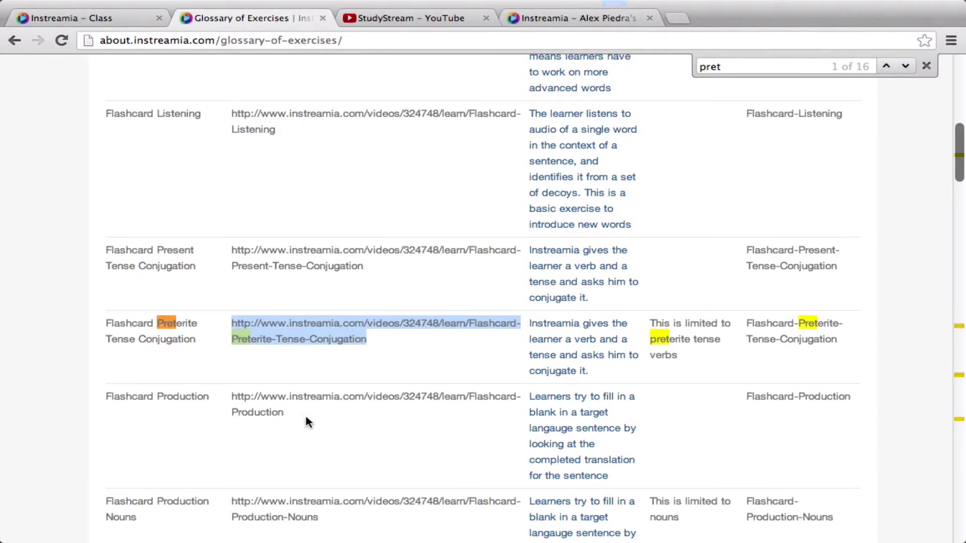
drag(295, 420, 233, 397)
key(super+c)
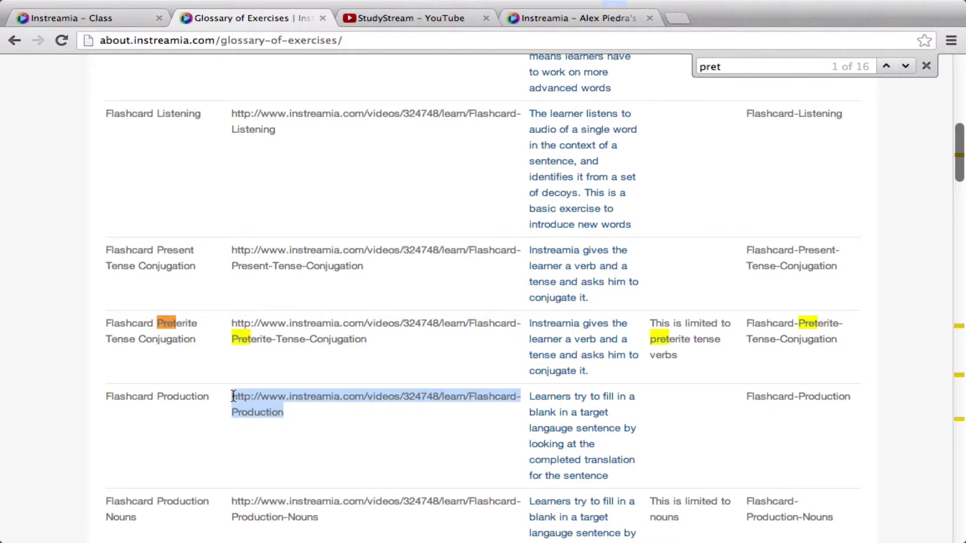
click(121, 20)
key(super+v)
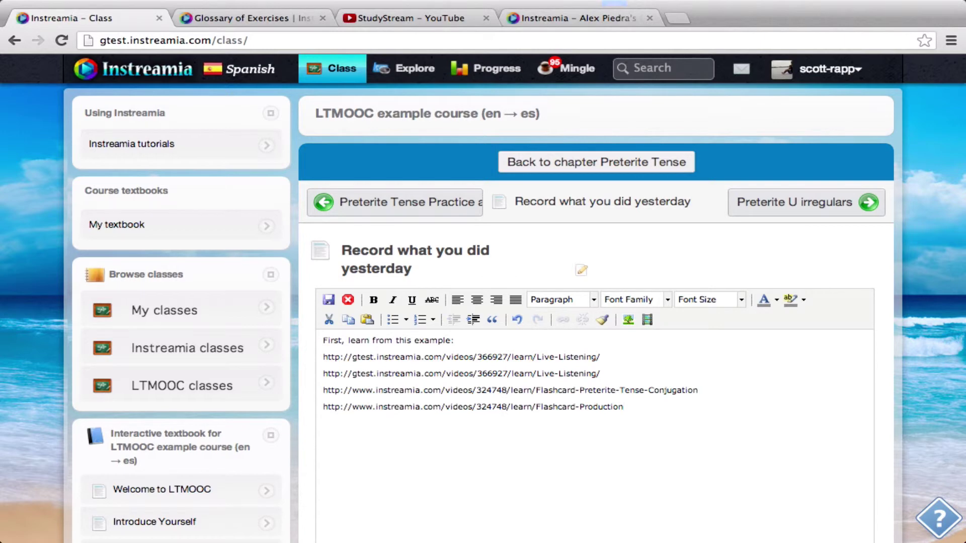
Copy the Flashcard Reading Verbs link from the exercise glossary and paste it on a new line at the end of the module's content.
click(251, 19)
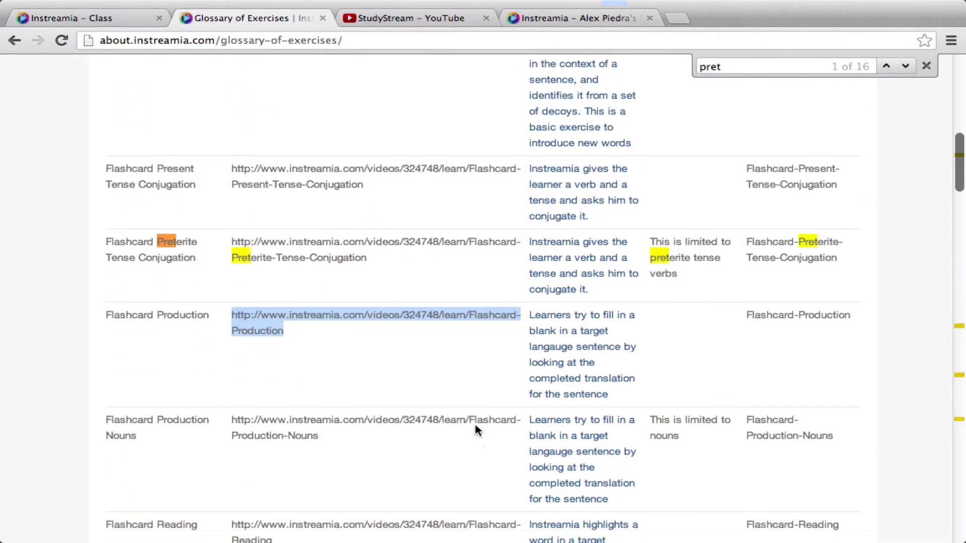
scroll(476, 429, down, 5)
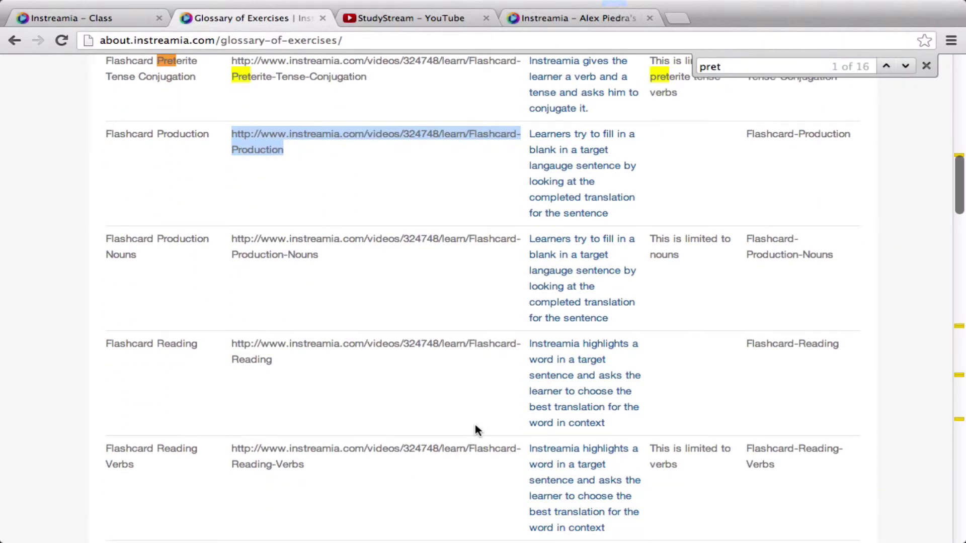
scroll(331, 373, down, 3)
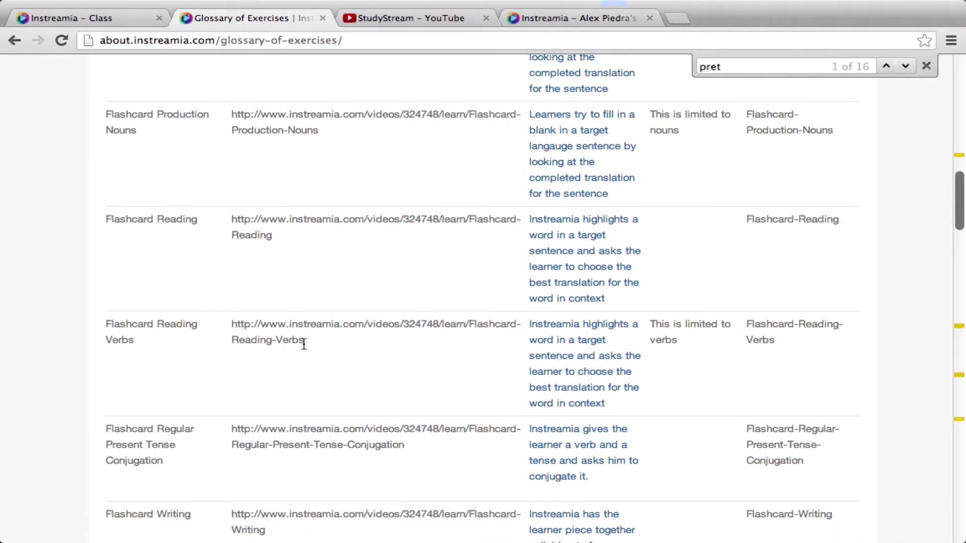
drag(304, 344, 234, 324)
click(329, 344)
drag(322, 342, 233, 326)
key(ctrl+c)
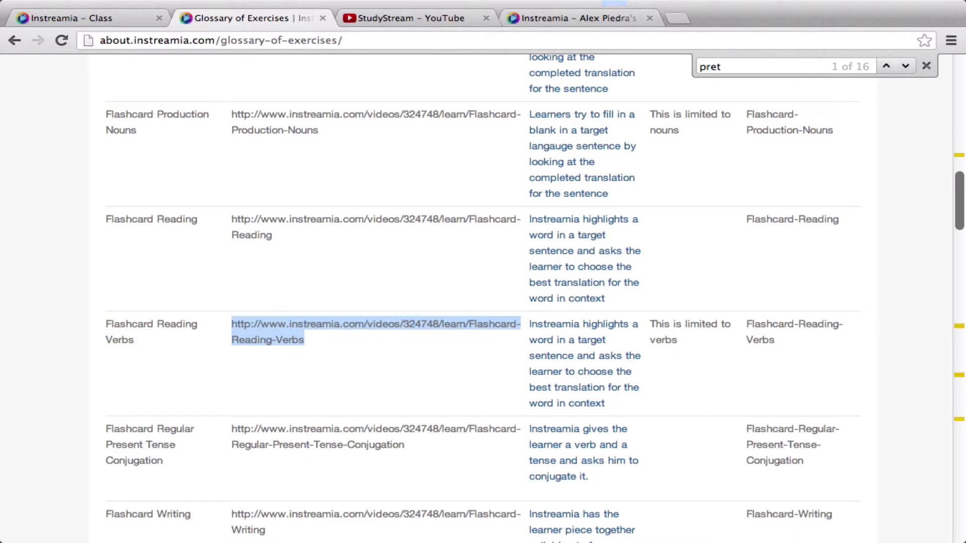
click(73, 24)
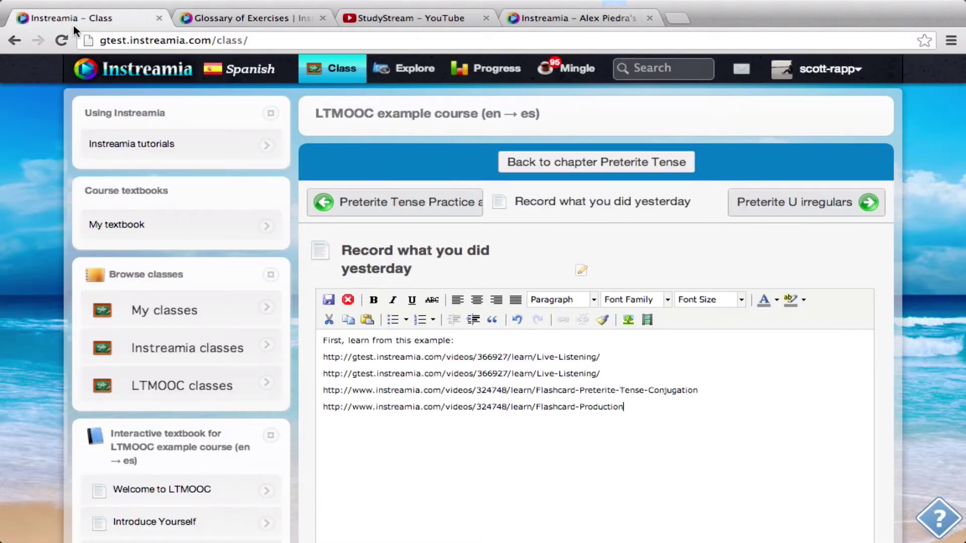
key(Return)
key(ctrl+v)
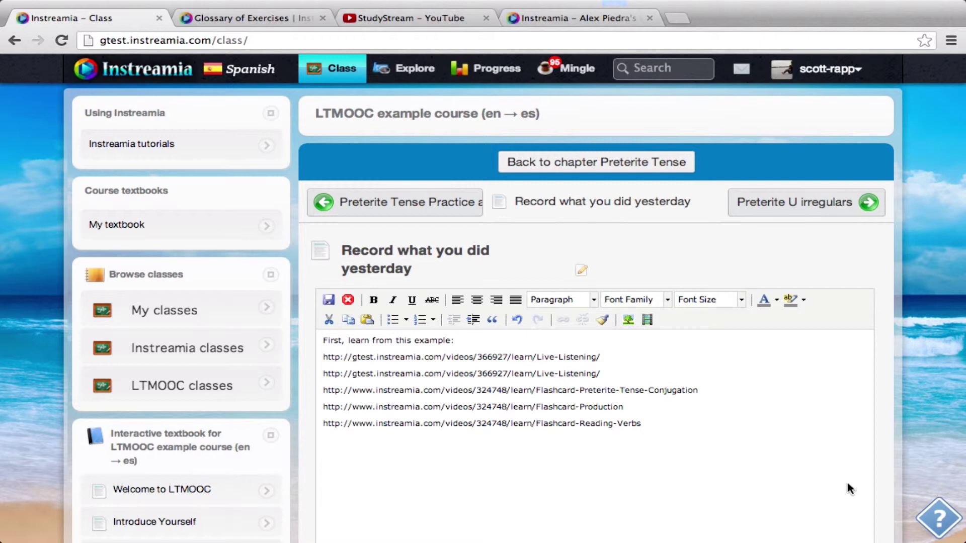
Replace the video number in the conjugation, production and reading-verbs flashcard links with 366927, copied from the Live-Listening link.
double_click(494, 376)
key(ctrl+c)
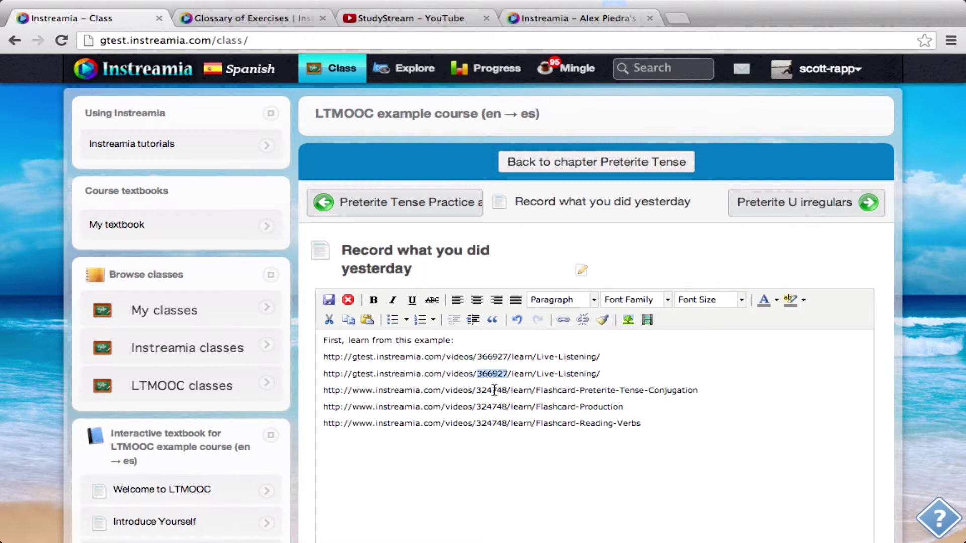
double_click(494, 390)
key(ctrl+v)
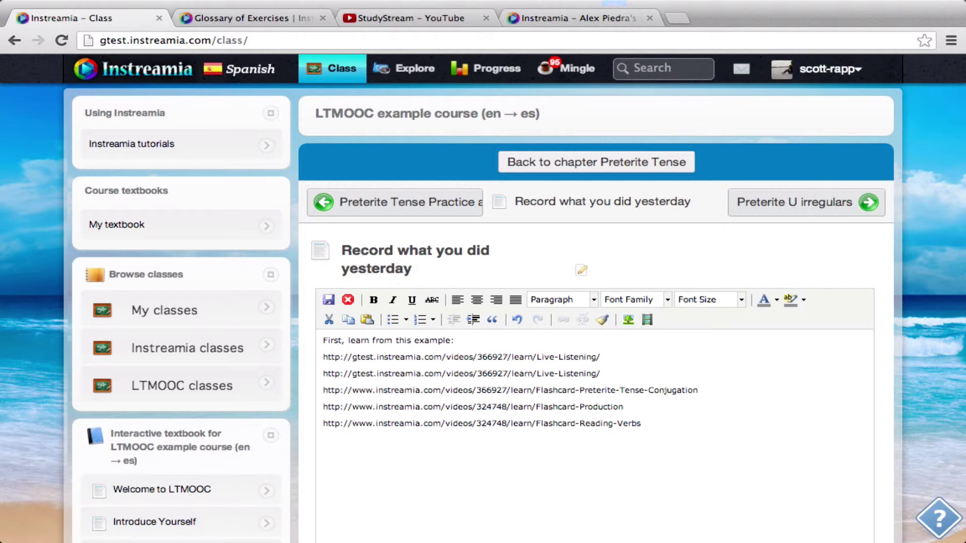
double_click(492, 407)
key(ctrl+v)
key(ctrl+End)
key(ctrl+shift+Left)
double_click(490, 423)
key(ctrl+v)
Delete the duplicate Live-Listening link together with its empty line.
drag(601, 373, 317, 372)
key(BackSpace)
key(BackSpace)
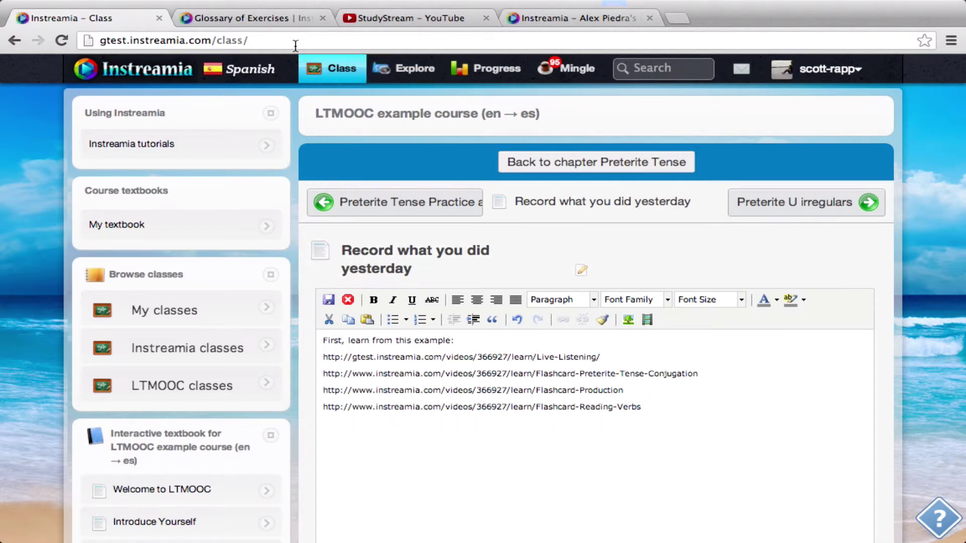
Copy the Flashcard Writing Verbs link from the exercise glossary and paste it on a new line below the Flashcard-Reading-Verbs link.
click(237, 18)
scroll(285, 453, down, 2)
scroll(284, 454, down, 2)
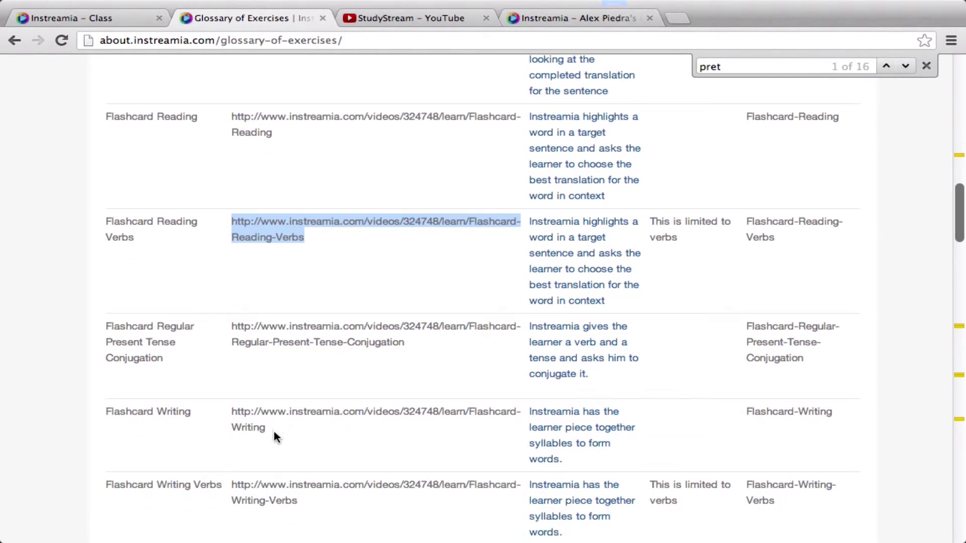
scroll(273, 432, down, 2)
drag(300, 461, 232, 445)
key(super+c)
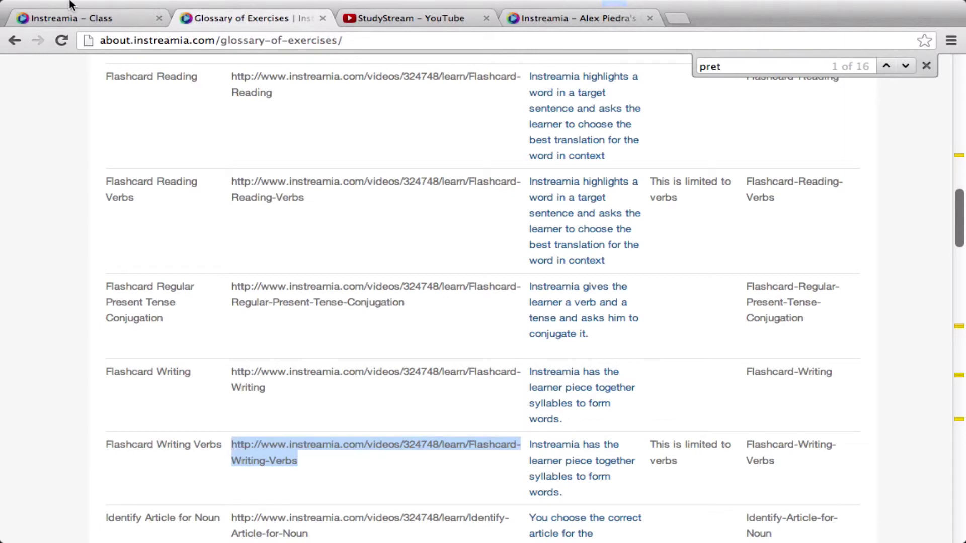
click(80, 19)
click(665, 414)
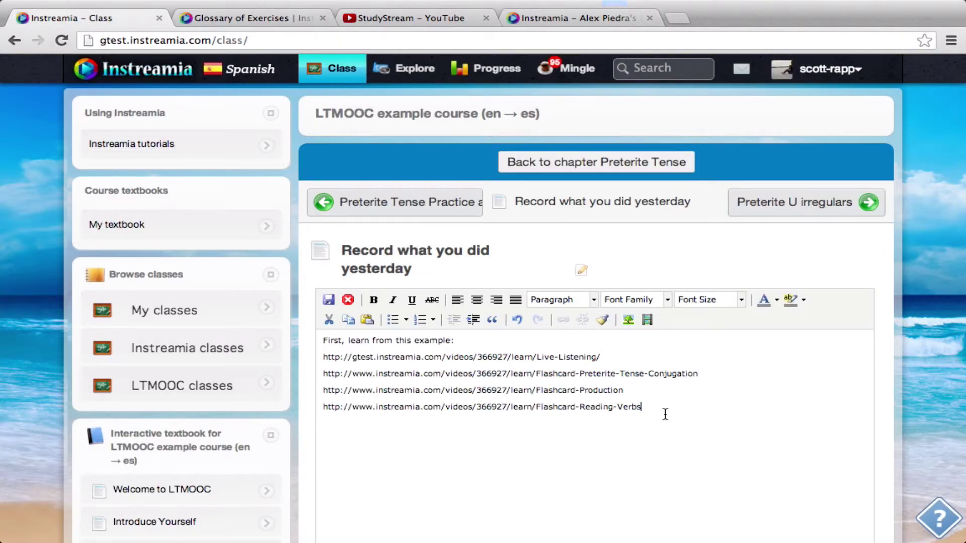
key(Return)
key(super+v)
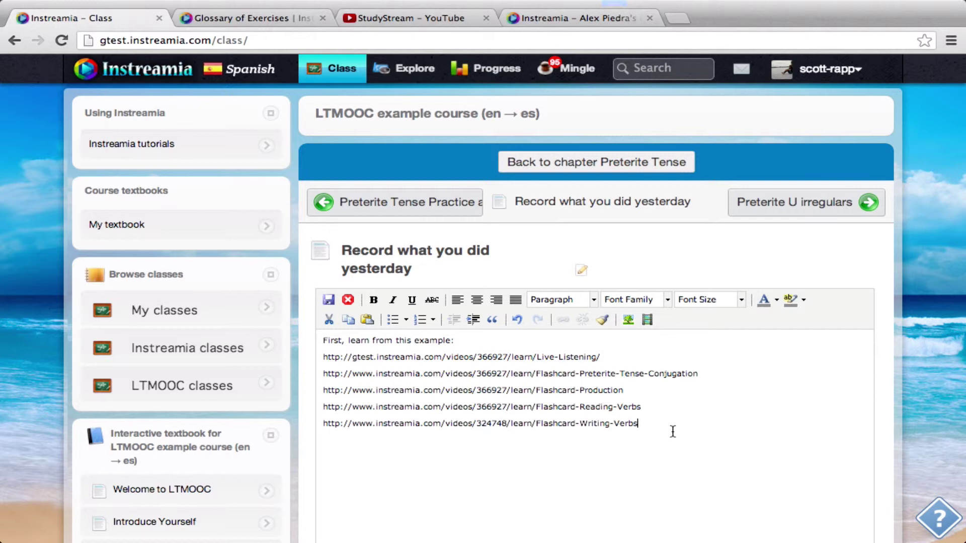
Set the video number in the Flashcard-Writing-Verbs link to 366927, add an empty line after it and save the module's content.
double_click(477, 408)
key(super+c)
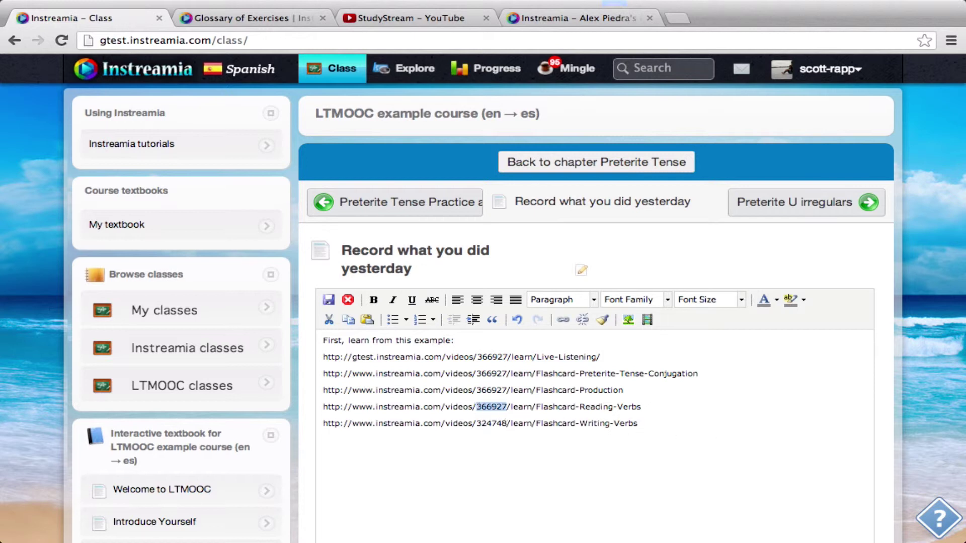
double_click(501, 425)
key(super+v)
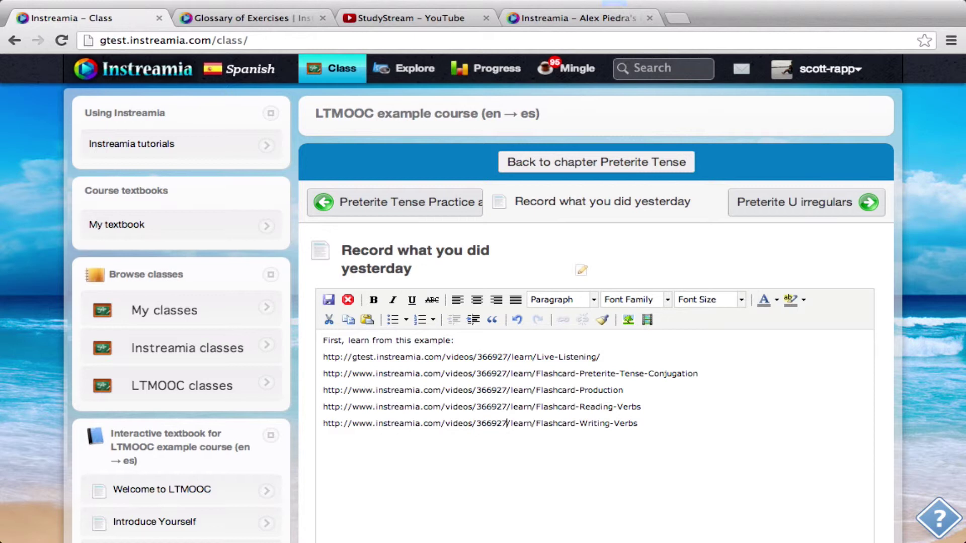
click(659, 421)
key(Return)
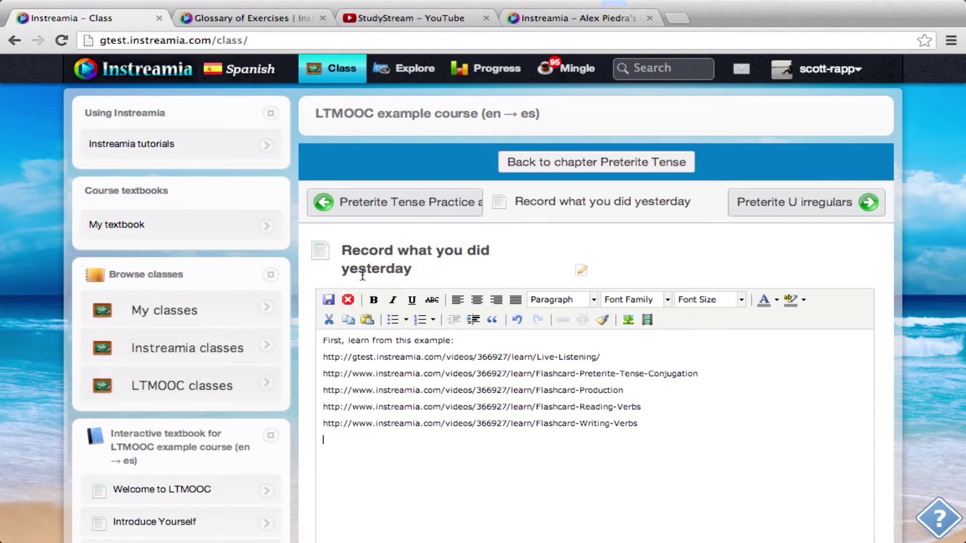
click(327, 300)
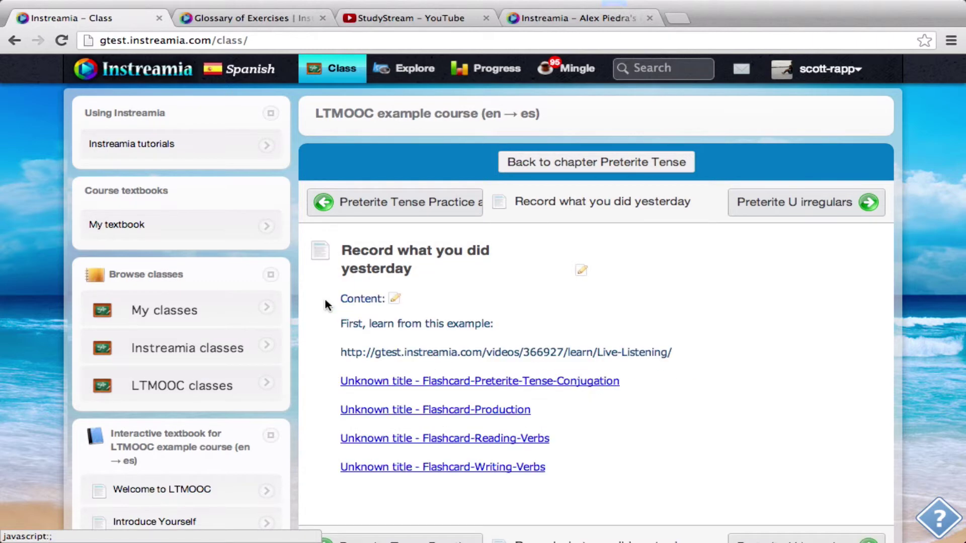
Create a new workbook entry in the account's own audio content and rename it "Yesterday".
click(396, 76)
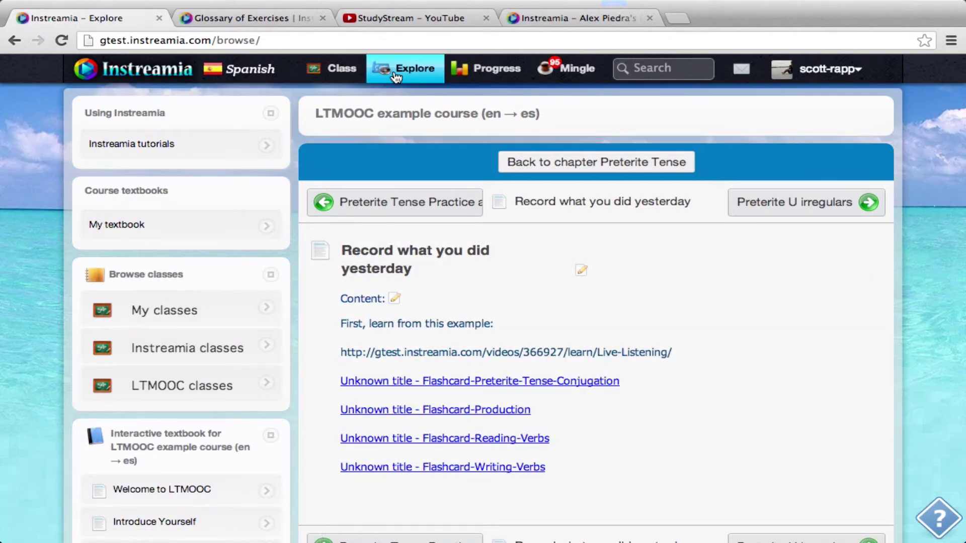
click(204, 322)
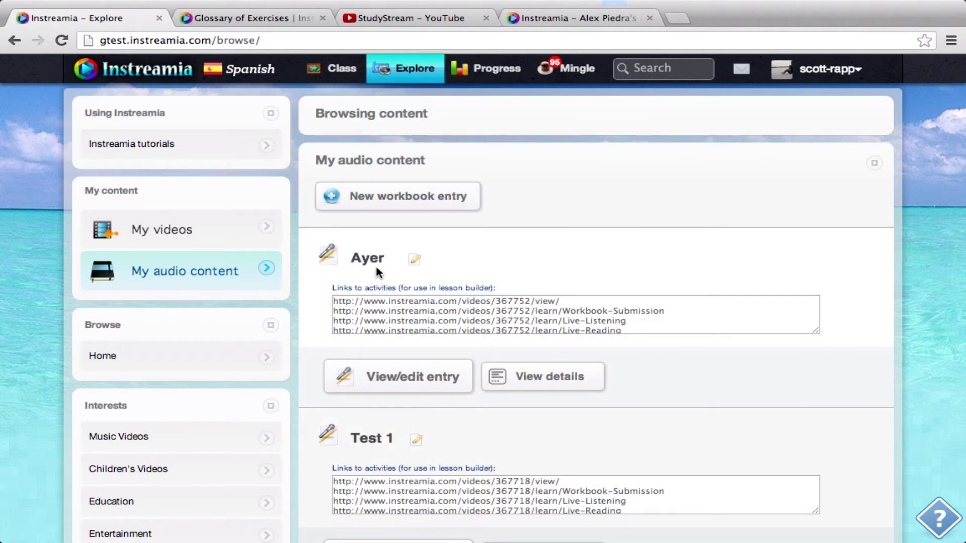
click(368, 201)
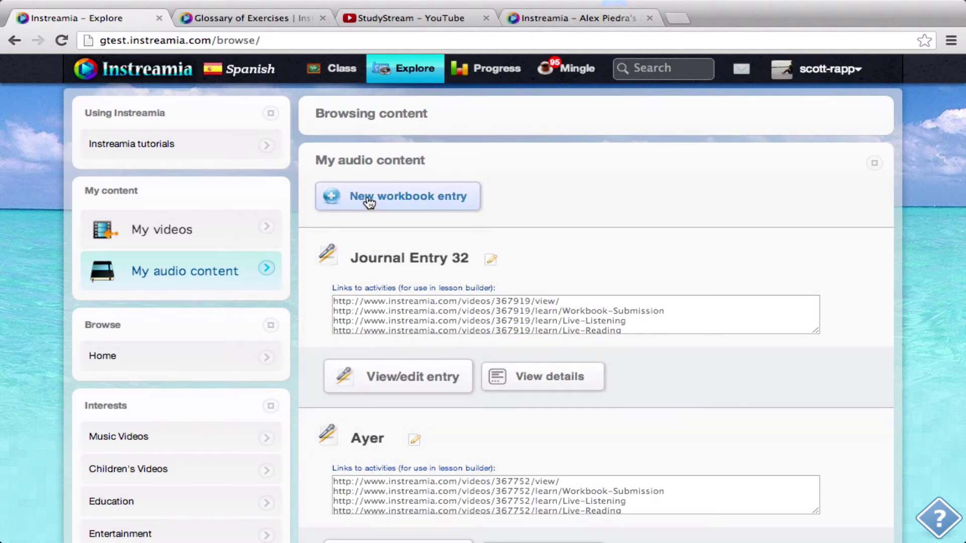
click(491, 260)
triple_click(413, 255)
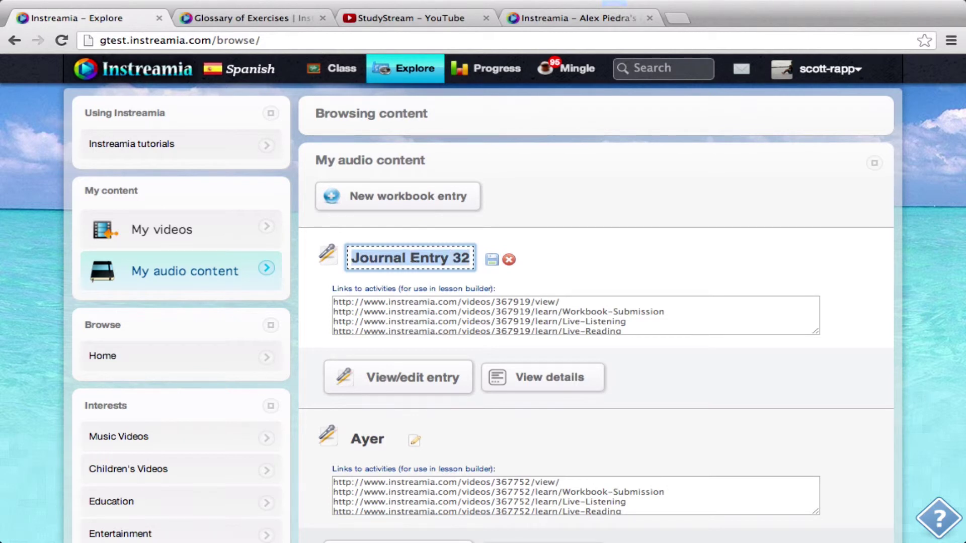
text(Yesterd)
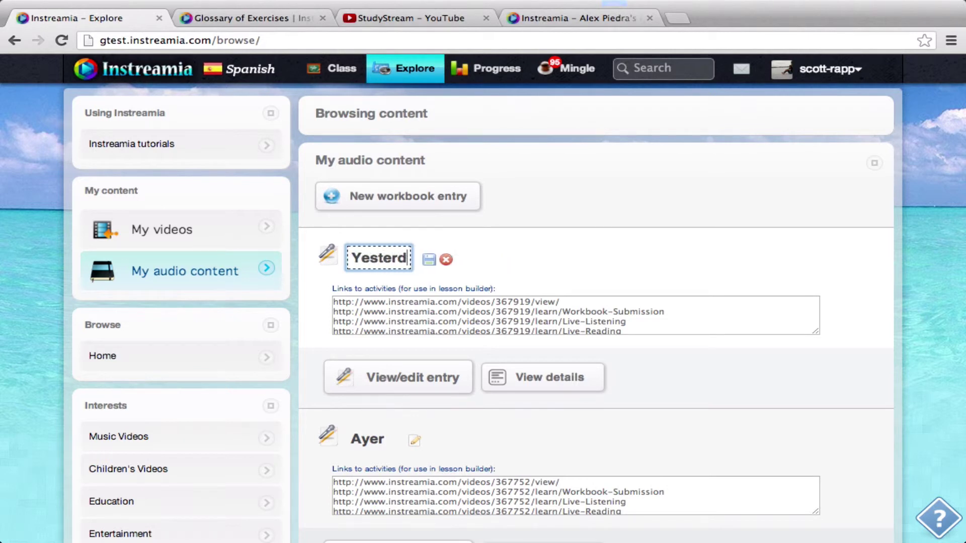
text(ay)
click(445, 261)
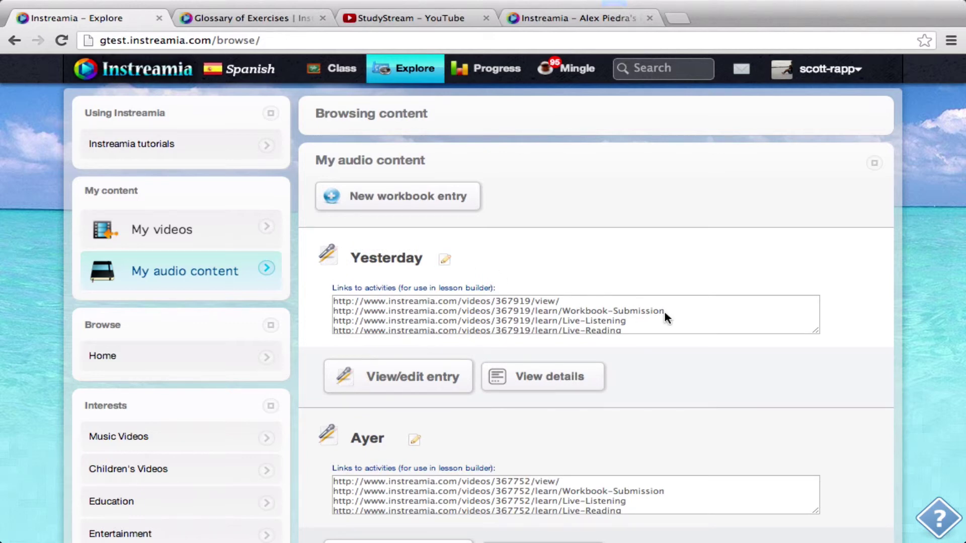
Check the Yesterday entry's recording page, and copy the entry's Workbook-Submission link from the audio content list.
click(436, 378)
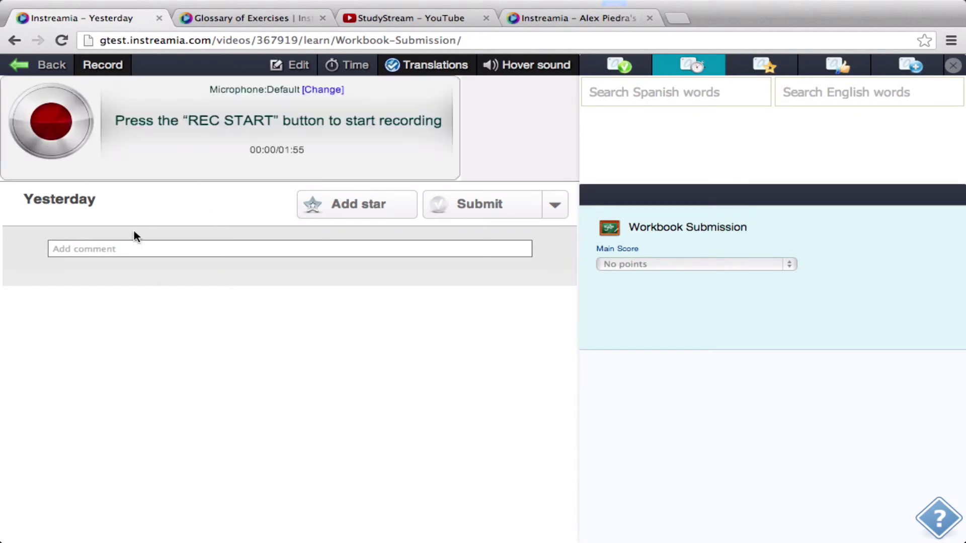
click(38, 64)
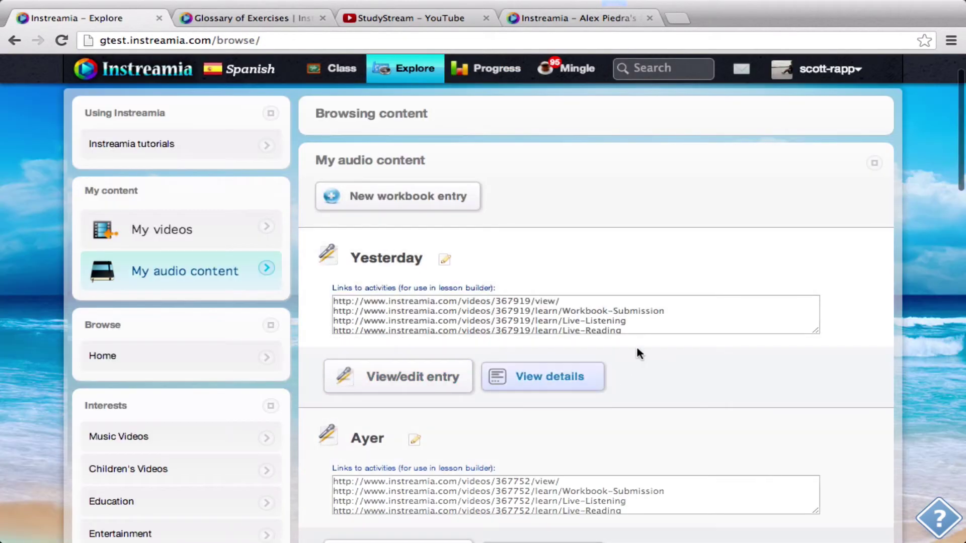
drag(668, 310, 334, 311)
key(super+c)
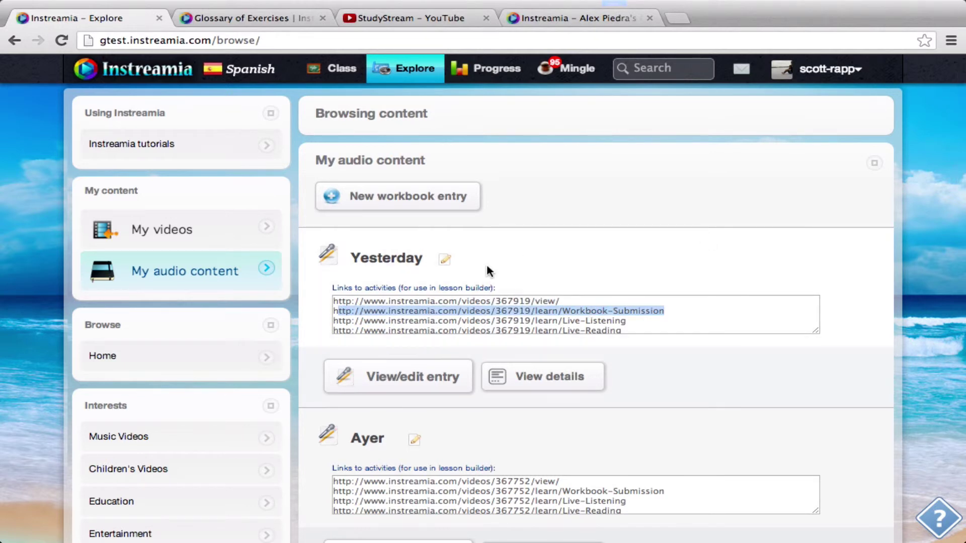
Reopen the content of the "Record what you did yesterday" module for editing and paste the Workbook-Submission link on its last line.
click(329, 71)
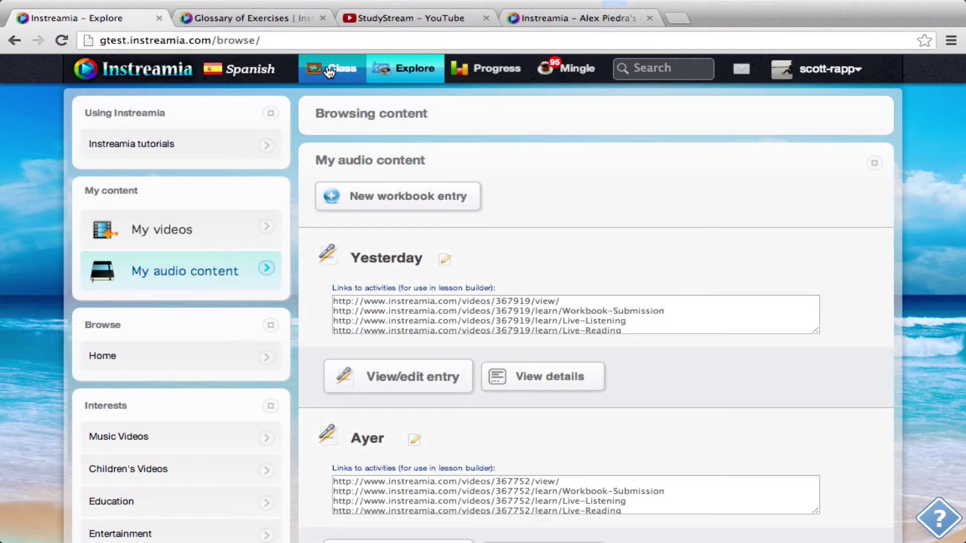
click(335, 77)
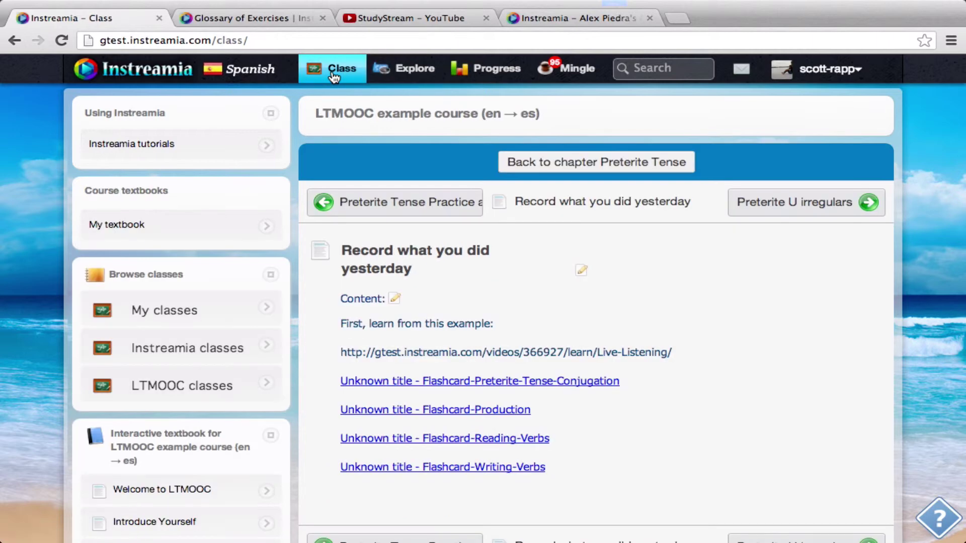
click(395, 298)
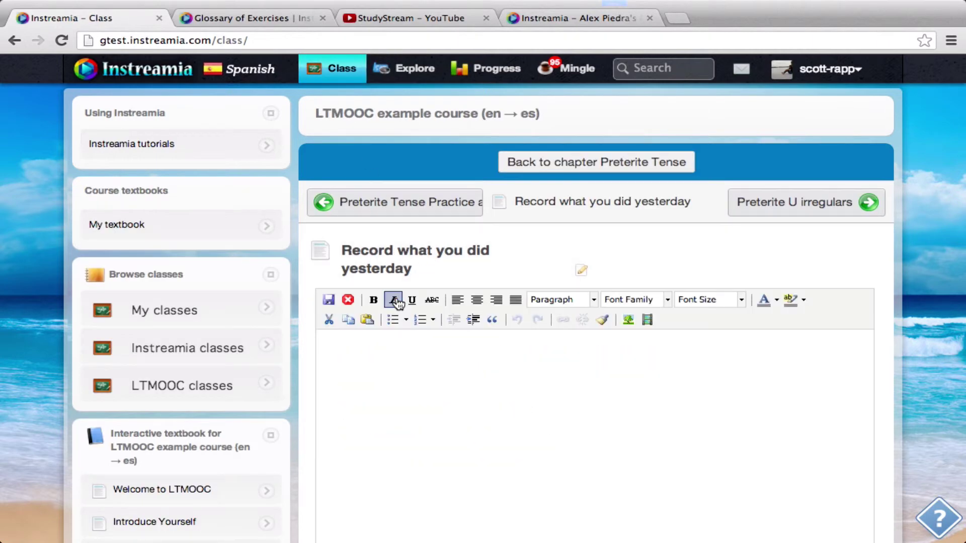
click(583, 457)
key(super+v)
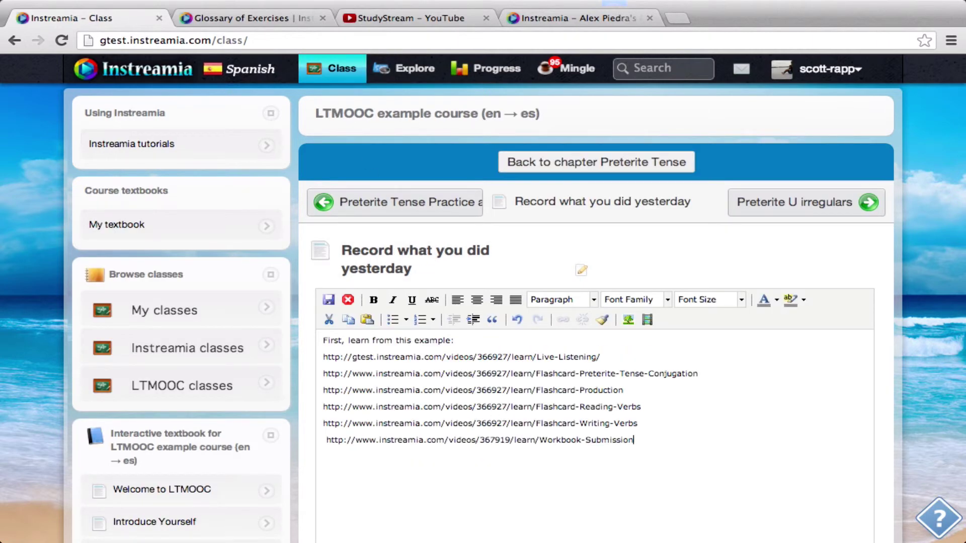
Check the pasted Workbook-Submission link on the last line and save the content of the "Record what you did yesterday" module.
double_click(495, 442)
double_click(572, 441)
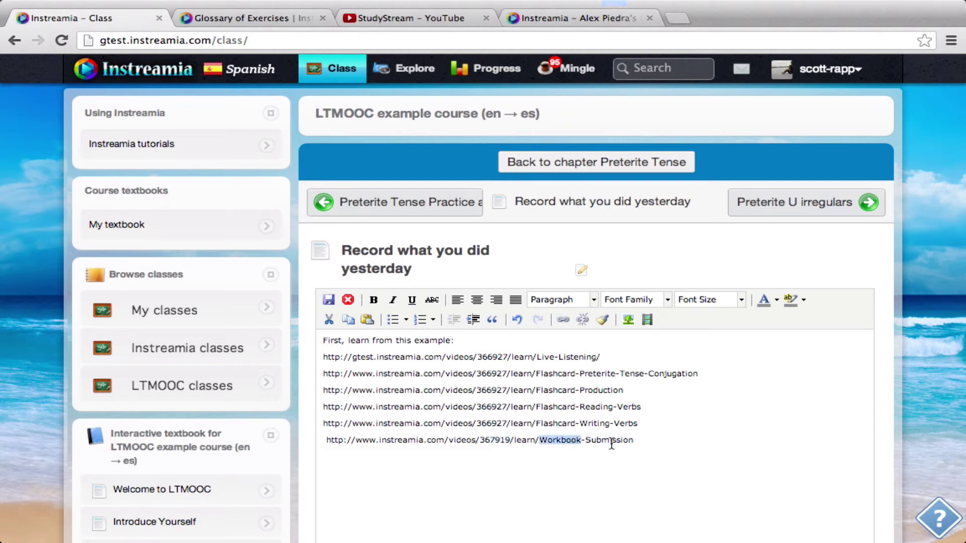
click(675, 440)
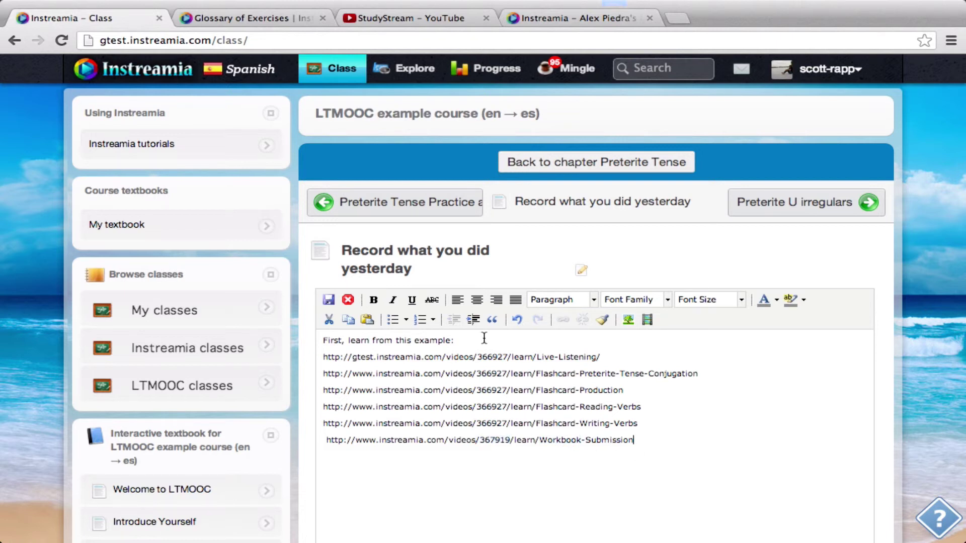
click(330, 300)
Open the Yesterday assignment's Workbook-Submission, start editing, enter "Ayer fui a la escuela" as the original Spanish text and keep the changes.
scroll(478, 391, down, 3)
scroll(478, 391, down, 5)
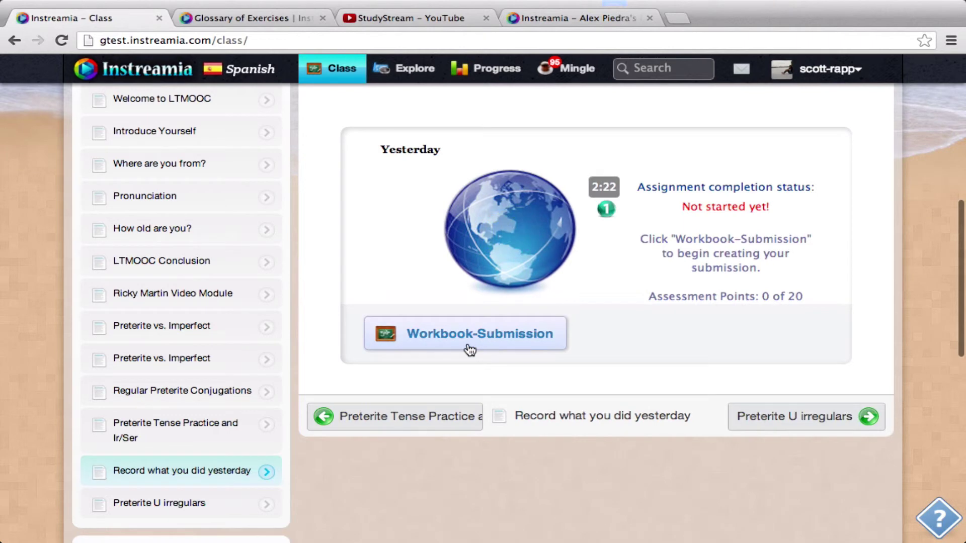
click(487, 339)
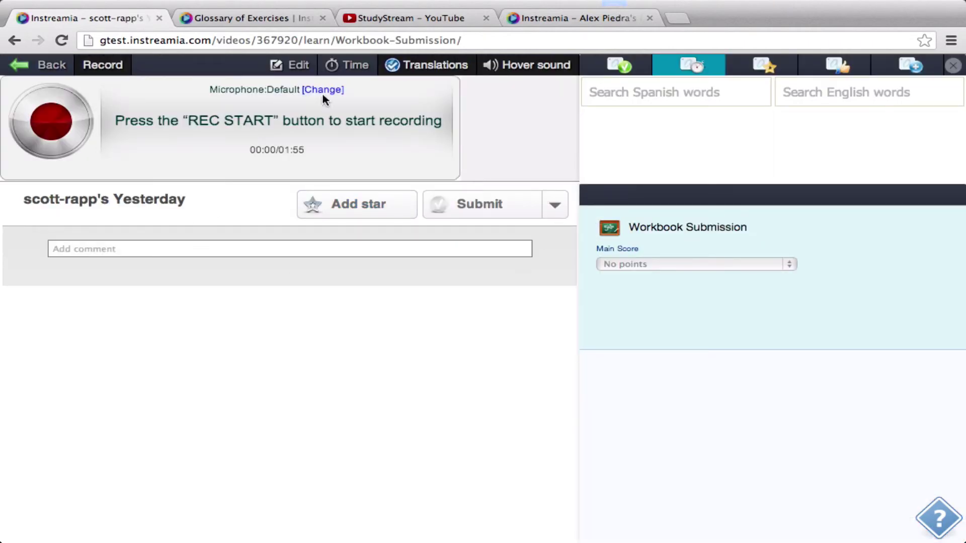
click(296, 66)
click(399, 279)
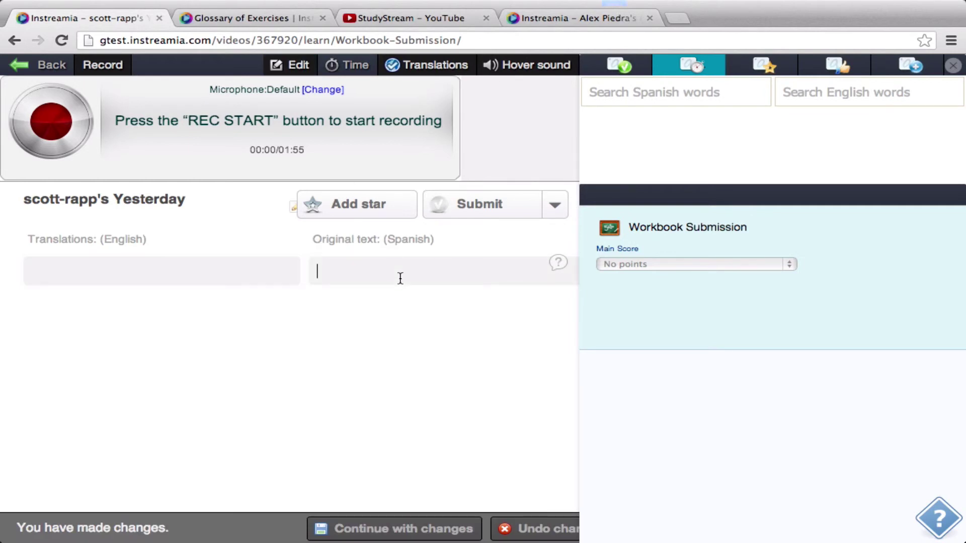
text(Ayer fui a la )
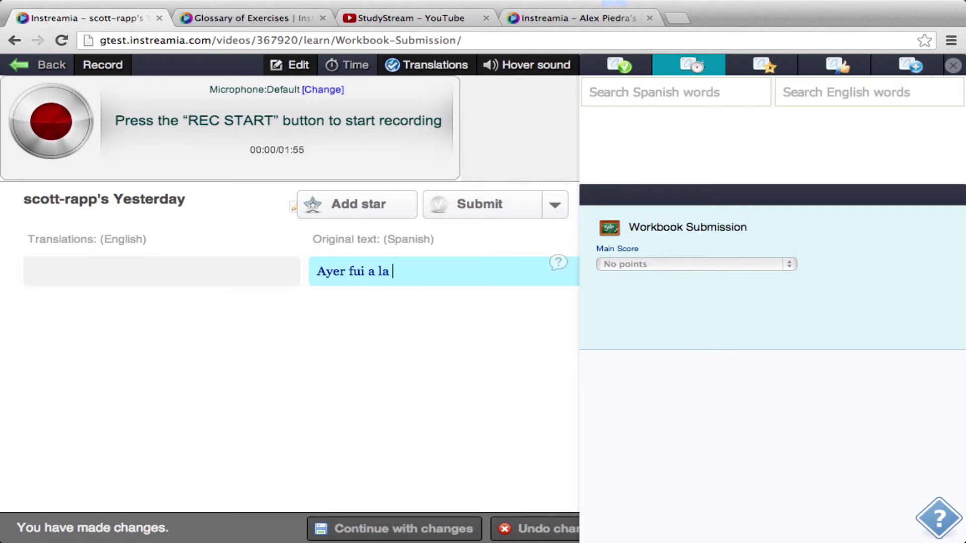
text(escuela)
key(Return)
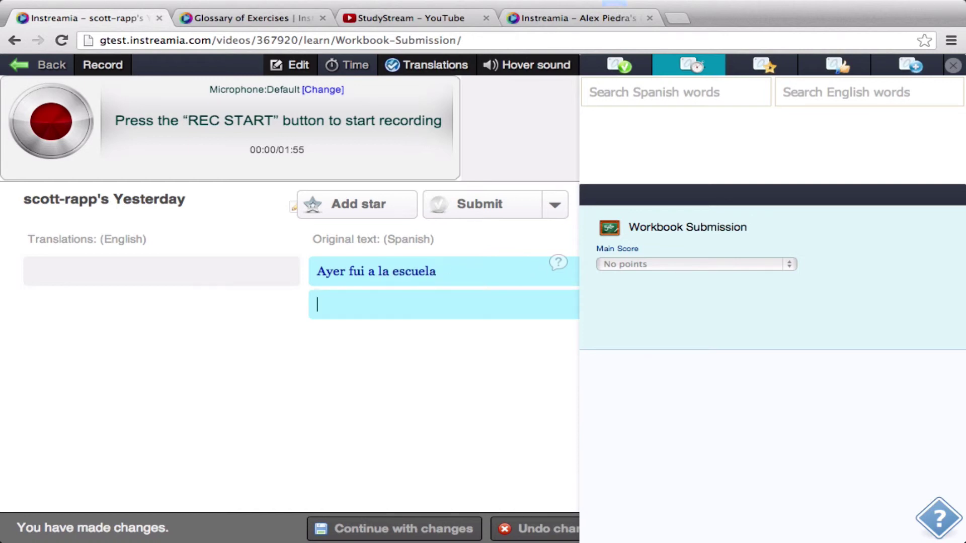
click(388, 534)
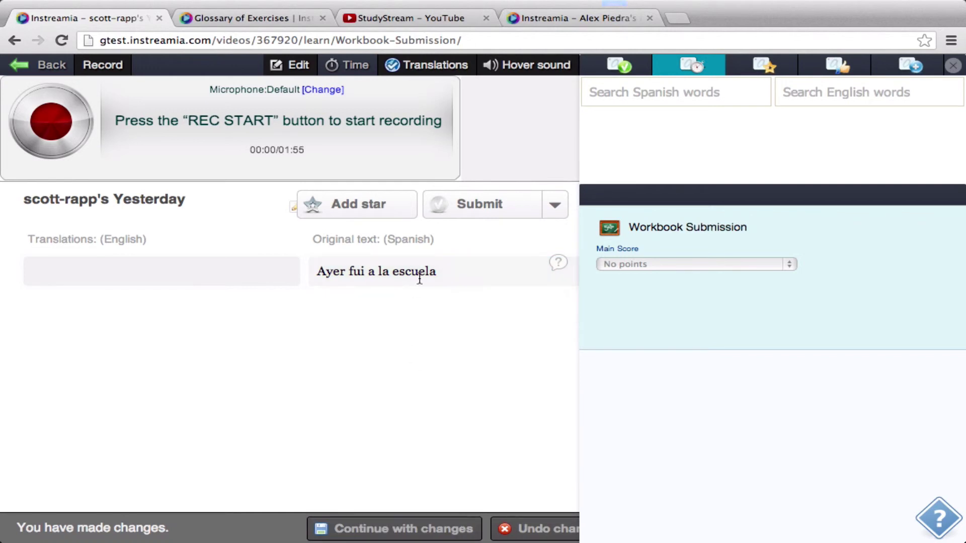
Start recording for the submission, allow the site to use the camera and microphone, and stop after about 4 seconds of audio.
click(48, 103)
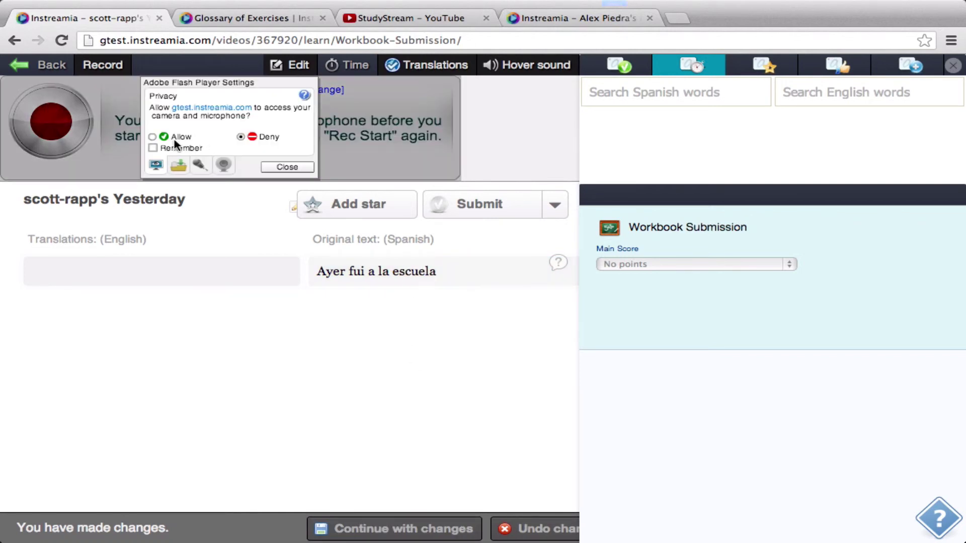
click(151, 138)
click(152, 148)
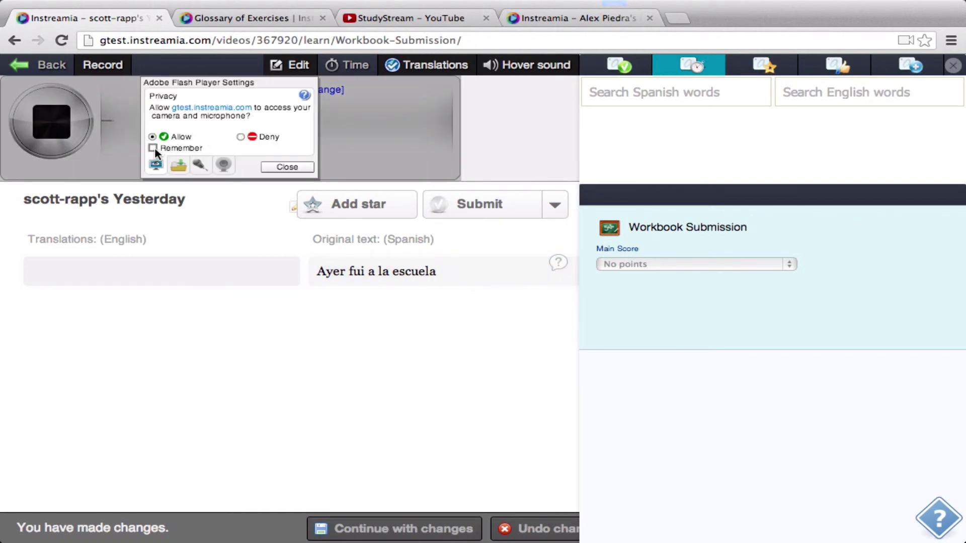
click(275, 168)
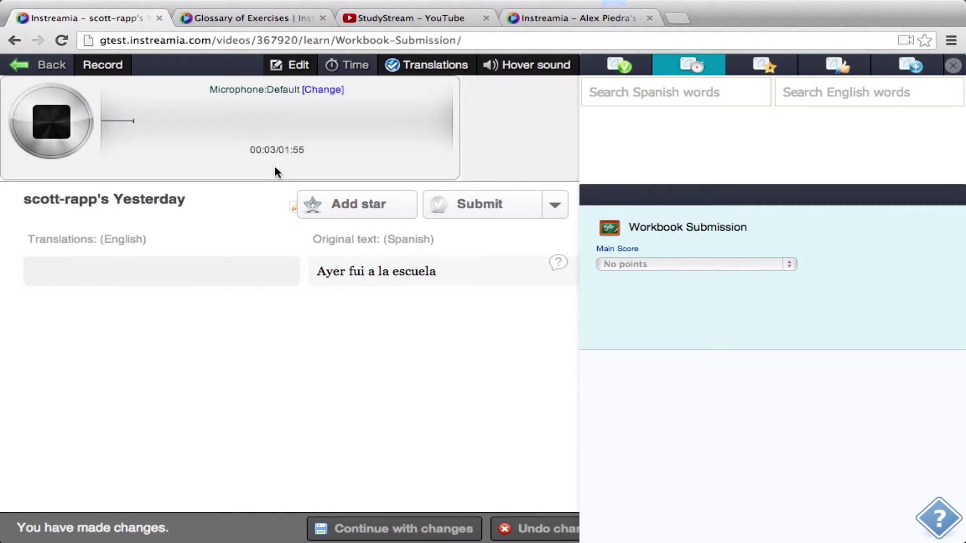
click(80, 130)
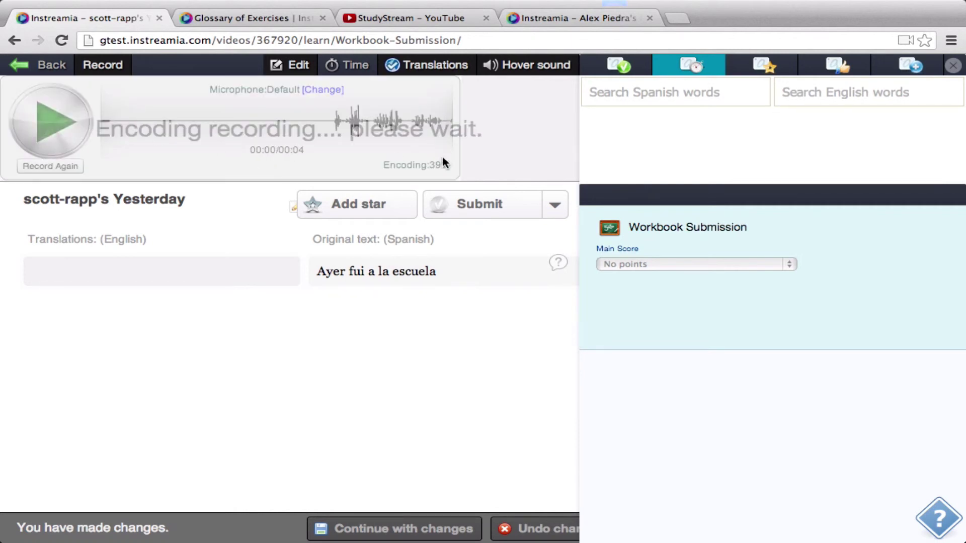
click(439, 164)
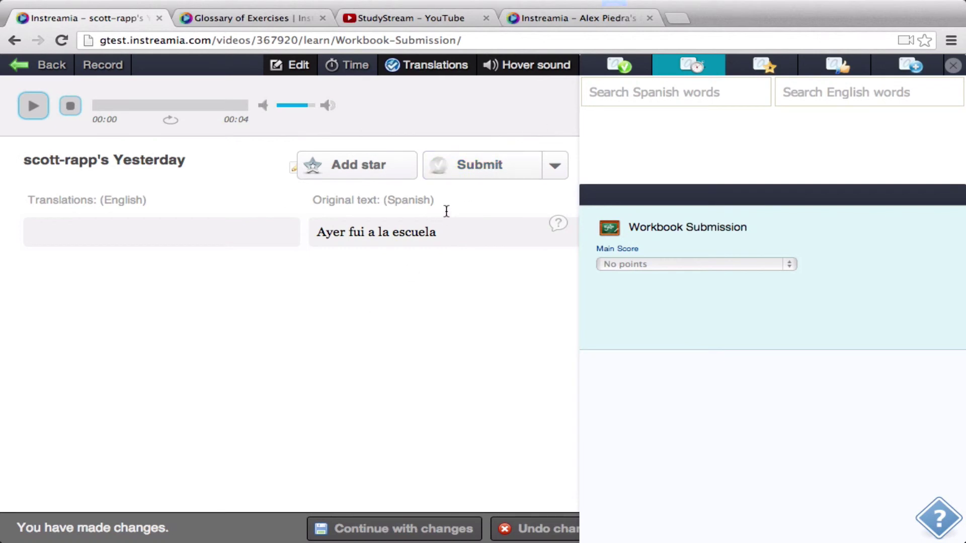
Return to the class page, reload it, reopen the "Record what you did yesterday" module and review its activities down to the Yesterday assignment.
click(40, 71)
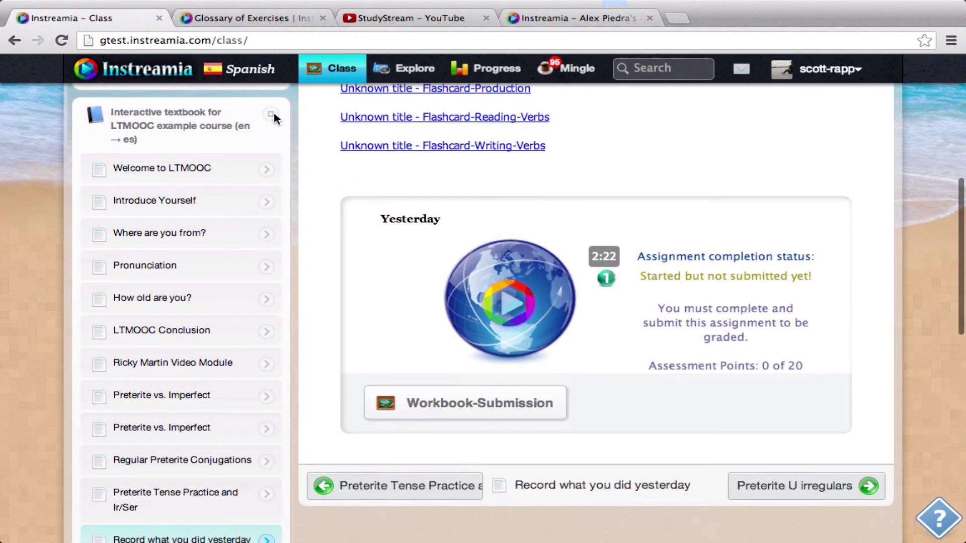
click(268, 34)
key(Return)
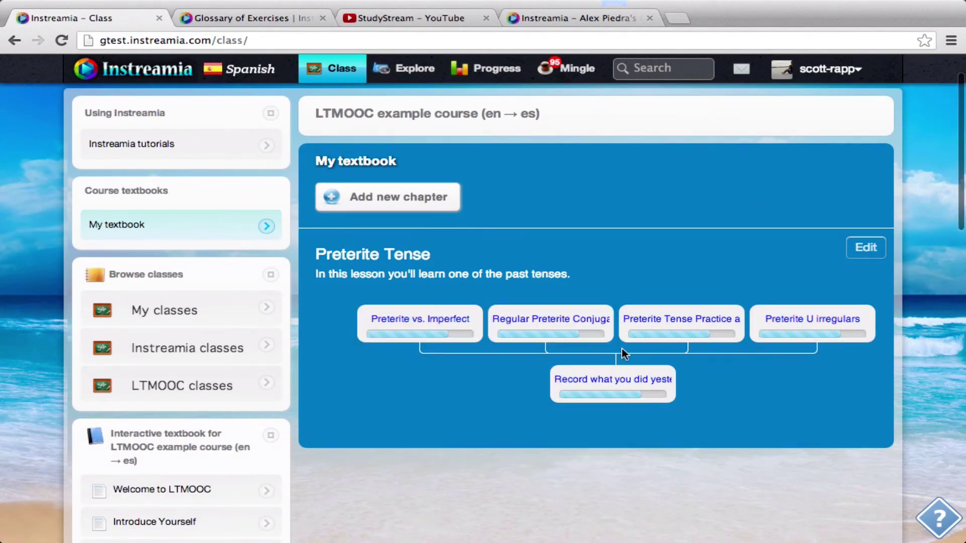
click(614, 382)
scroll(486, 352, down, 10)
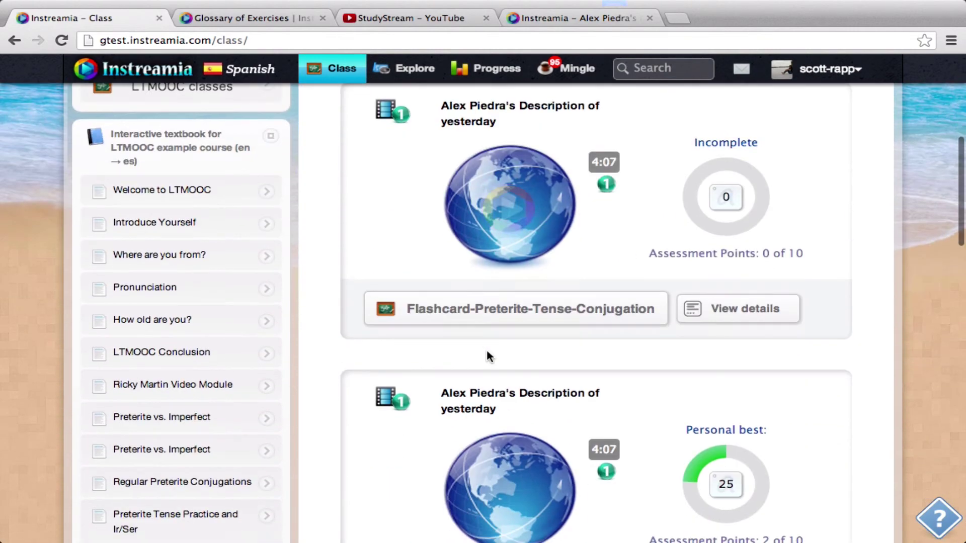
scroll(489, 358, down, 12)
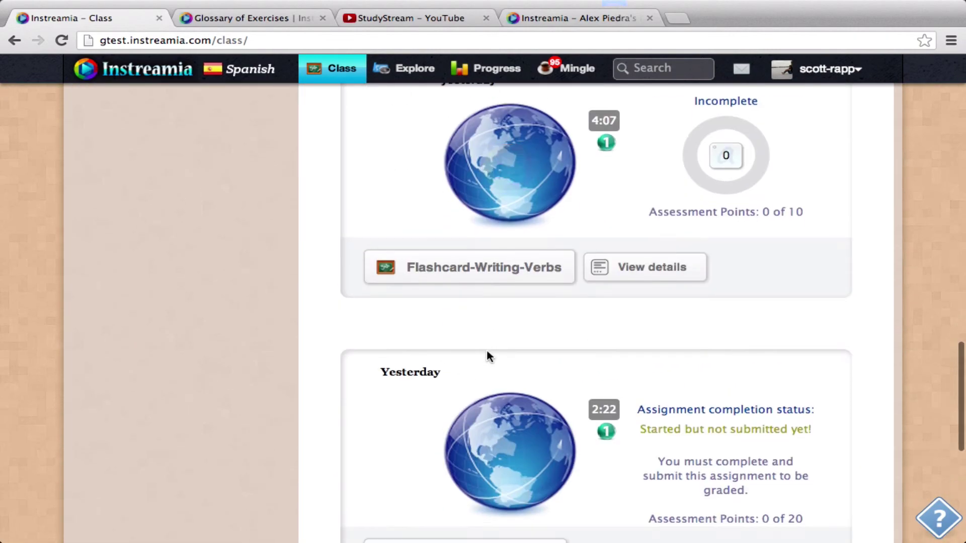
scroll(488, 358, down, 5)
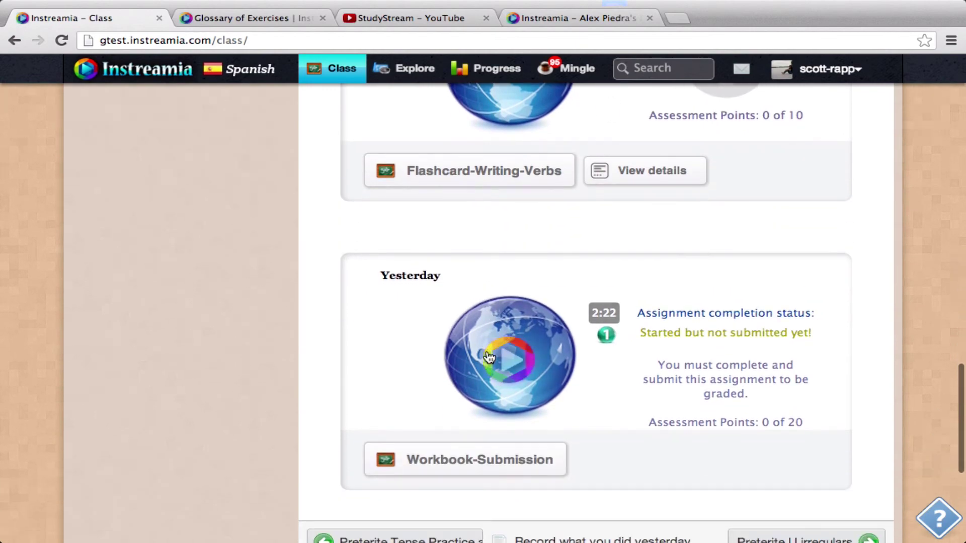
scroll(512, 472, down, 4)
scroll(510, 470, up, 4)
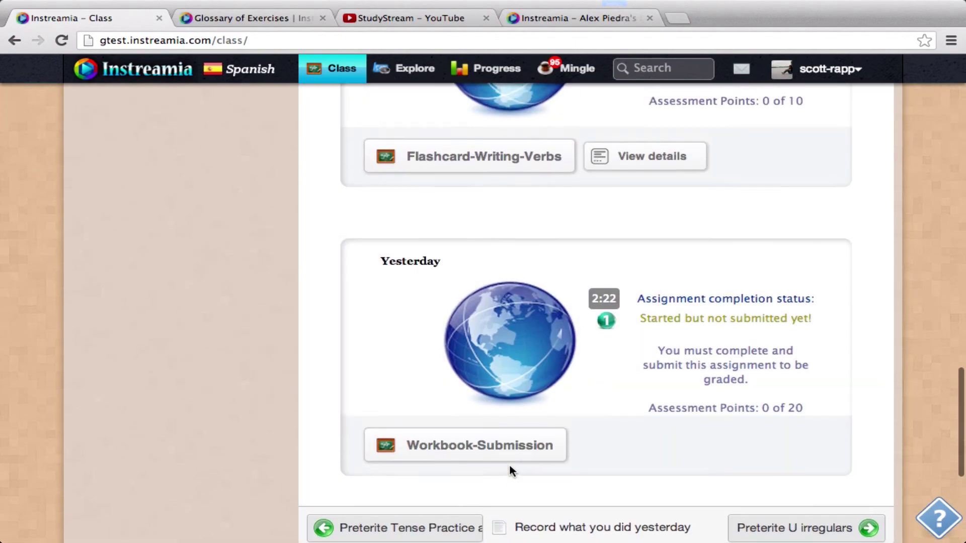
scroll(510, 470, up, 6)
scroll(510, 471, up, 15)
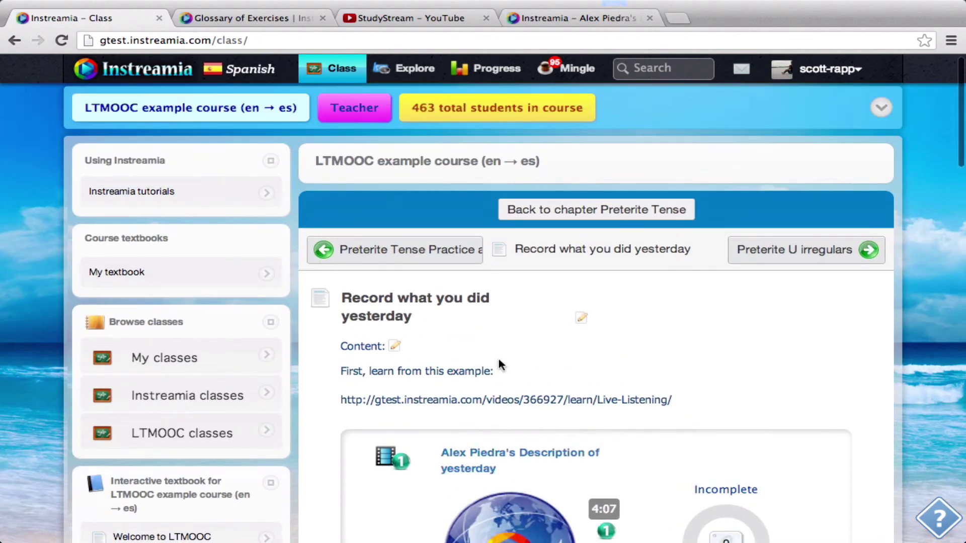
Open the module's content for editing and change "gtest" to "www" in the Live-Listening link.
click(395, 347)
scroll(491, 410, down, 3)
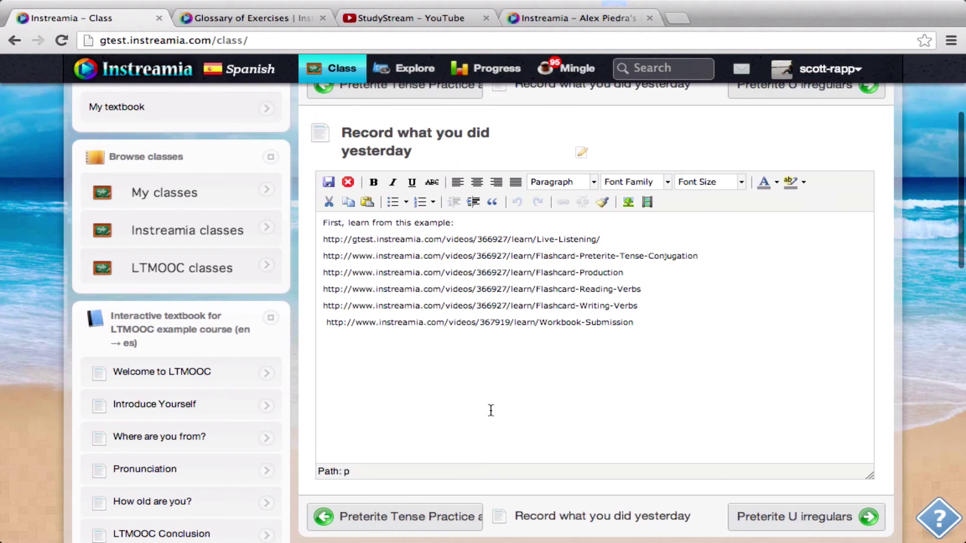
double_click(368, 234)
text(www)
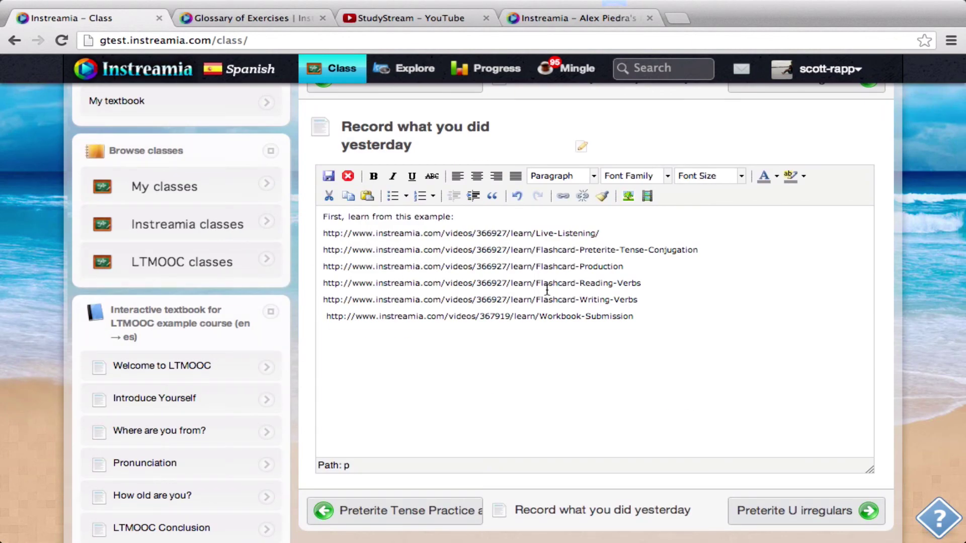
Add "Now, use the recorder to create your own submission of what you did yesterday. Use at least 10 preterite tense verbs." above the last link.
click(654, 315)
key(Return)
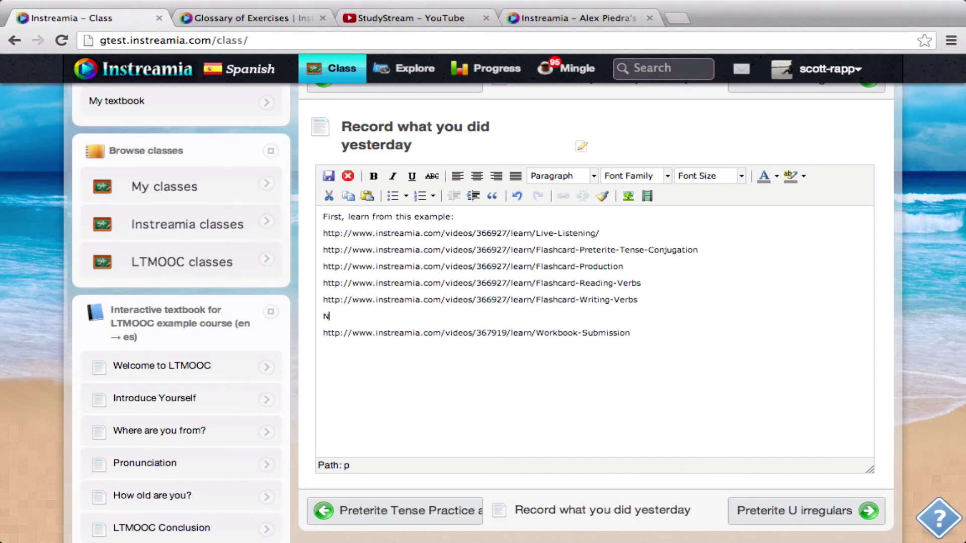
text(Now, use the recorder to cr)
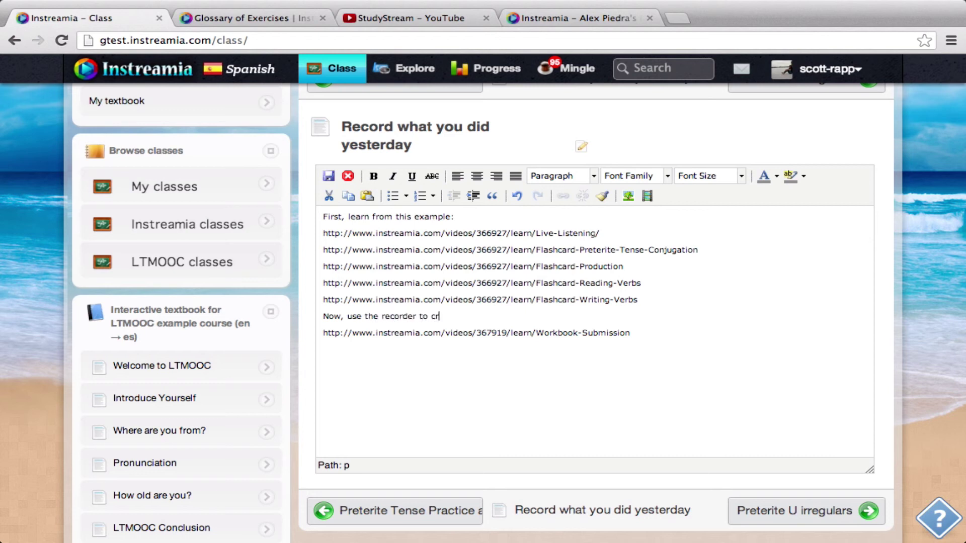
text(eate your own submission)
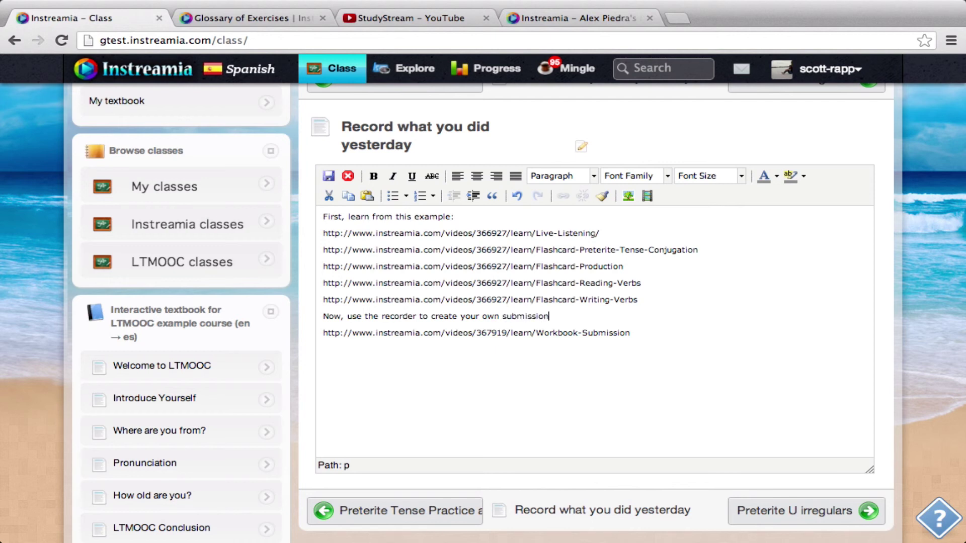
text( of what you did yesterday. Use at least 10 preter)
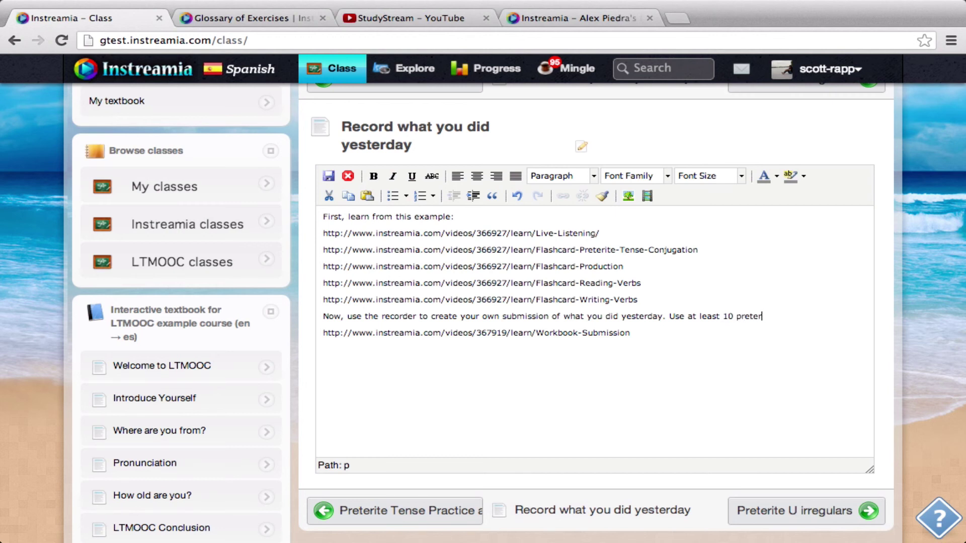
text(nse verbs.)
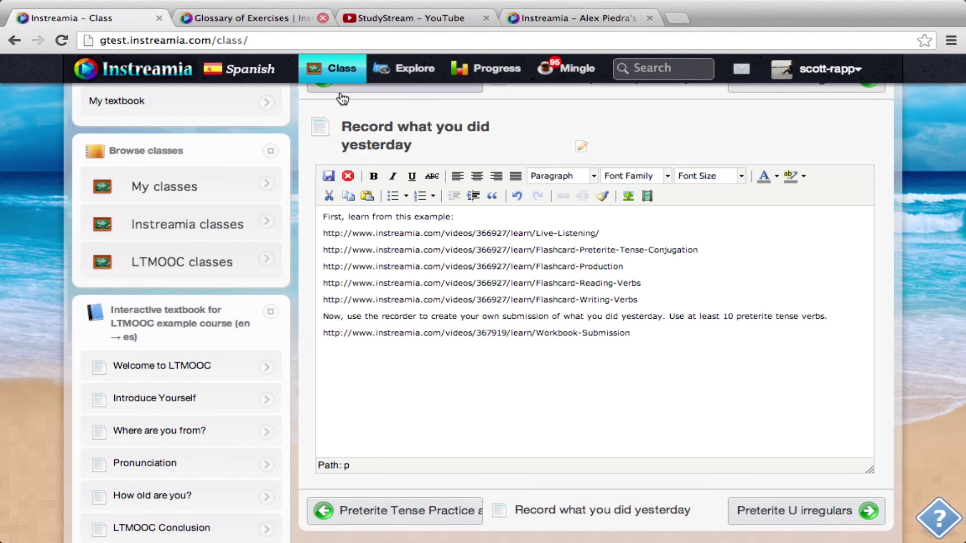
Save the module's content and check the instruction text and activities on the finished module page.
click(329, 176)
scroll(476, 380, down, 15)
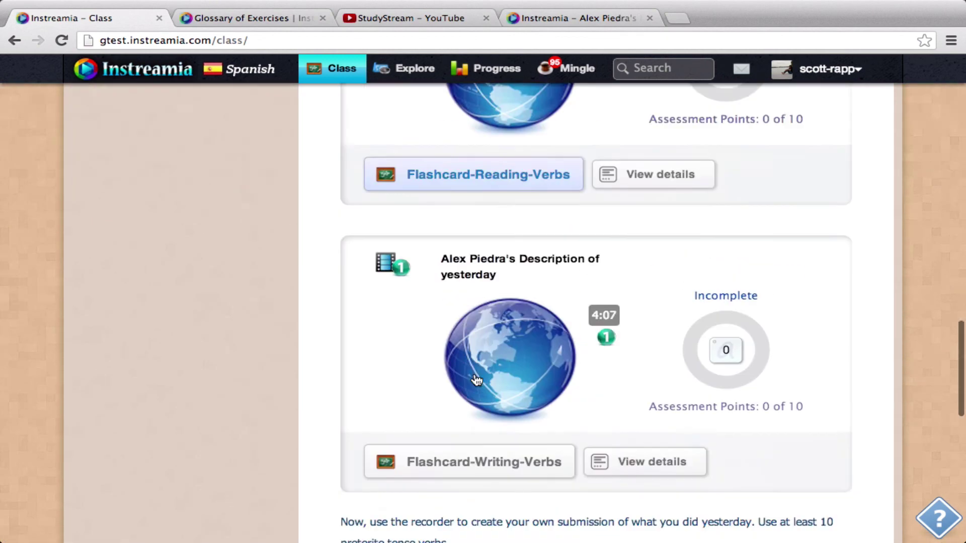
scroll(476, 380, up, 2)
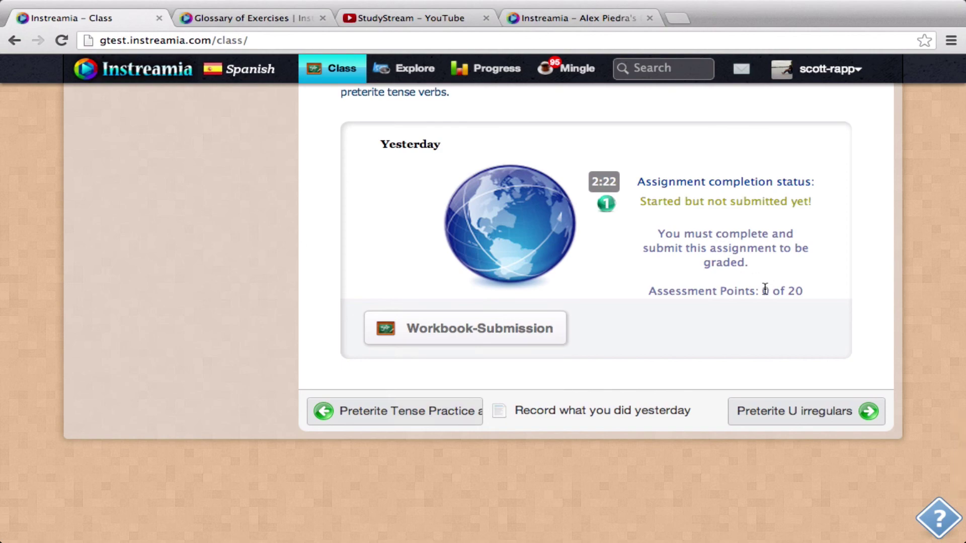
scroll(646, 212, up, 15)
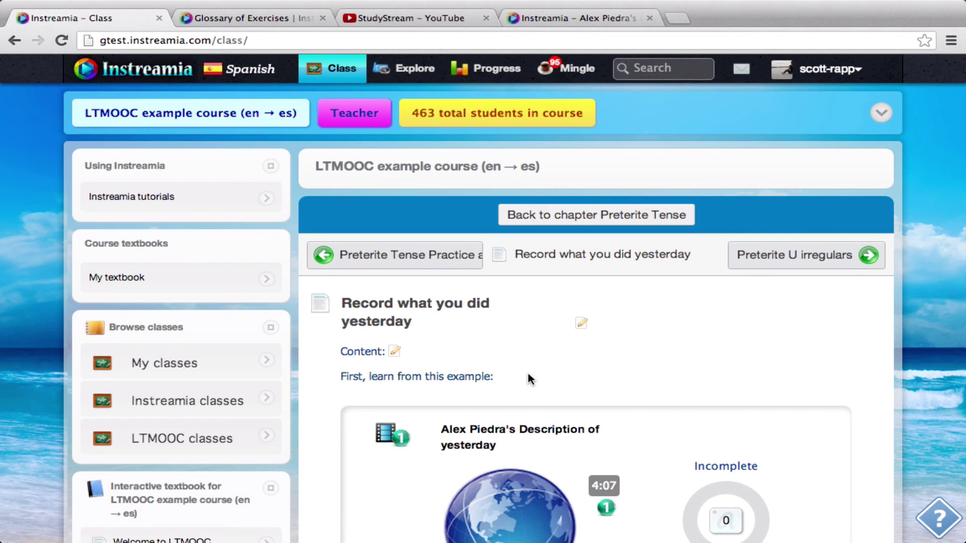
mouse_move(697, 13)
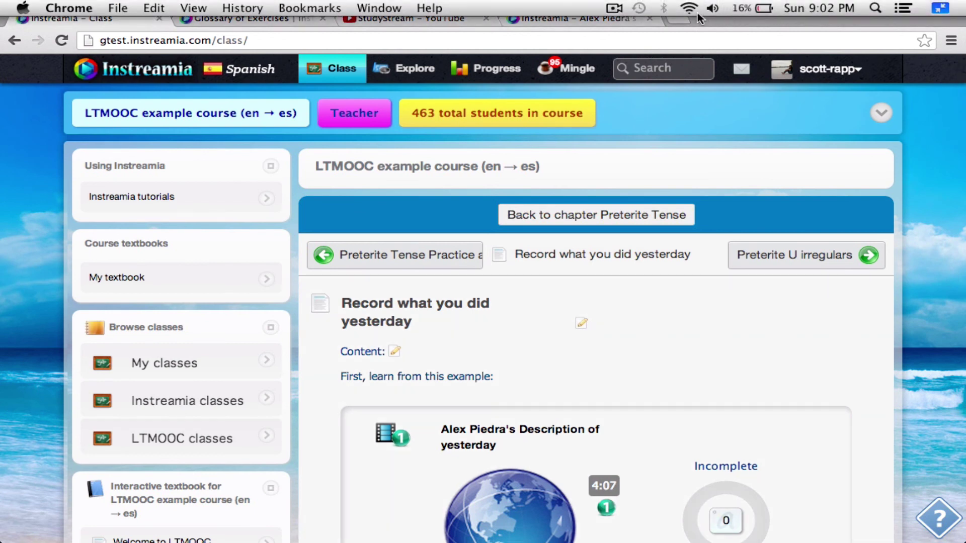